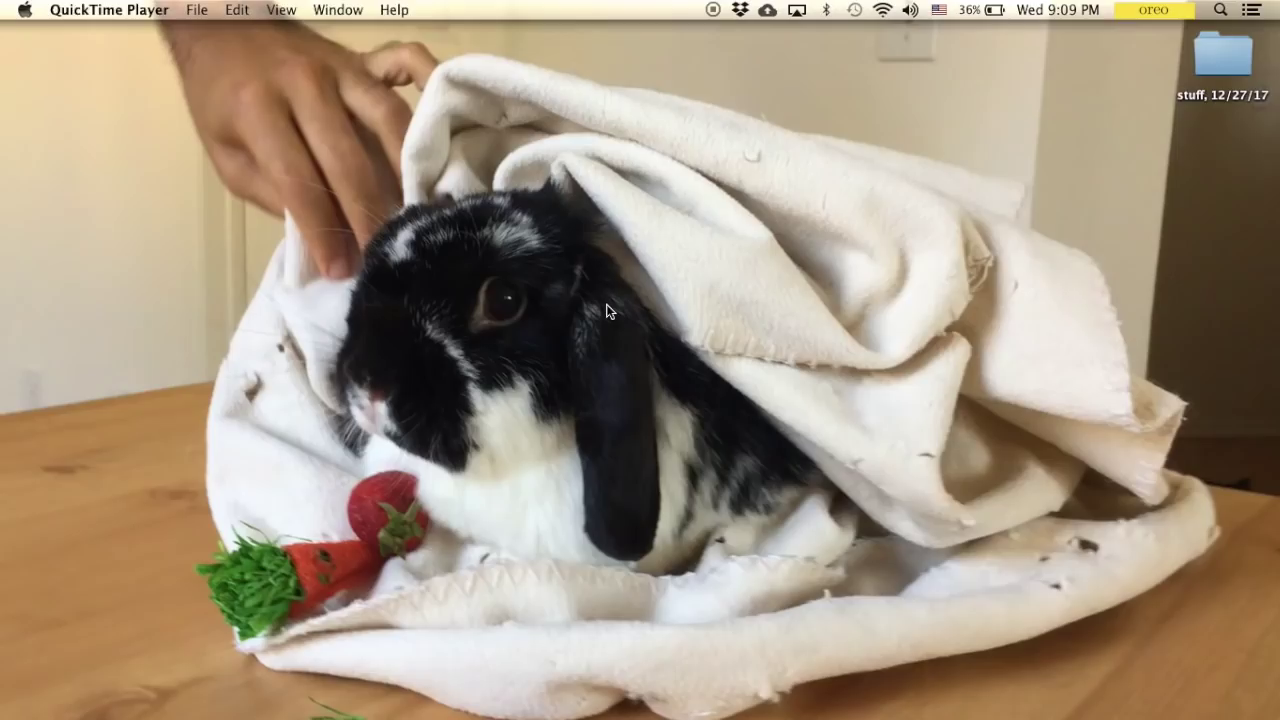
Step: Click the desktop so Finder replaces QuickTime Player as the active application
{"action": "left_click", "coordinate": [605, 309]}
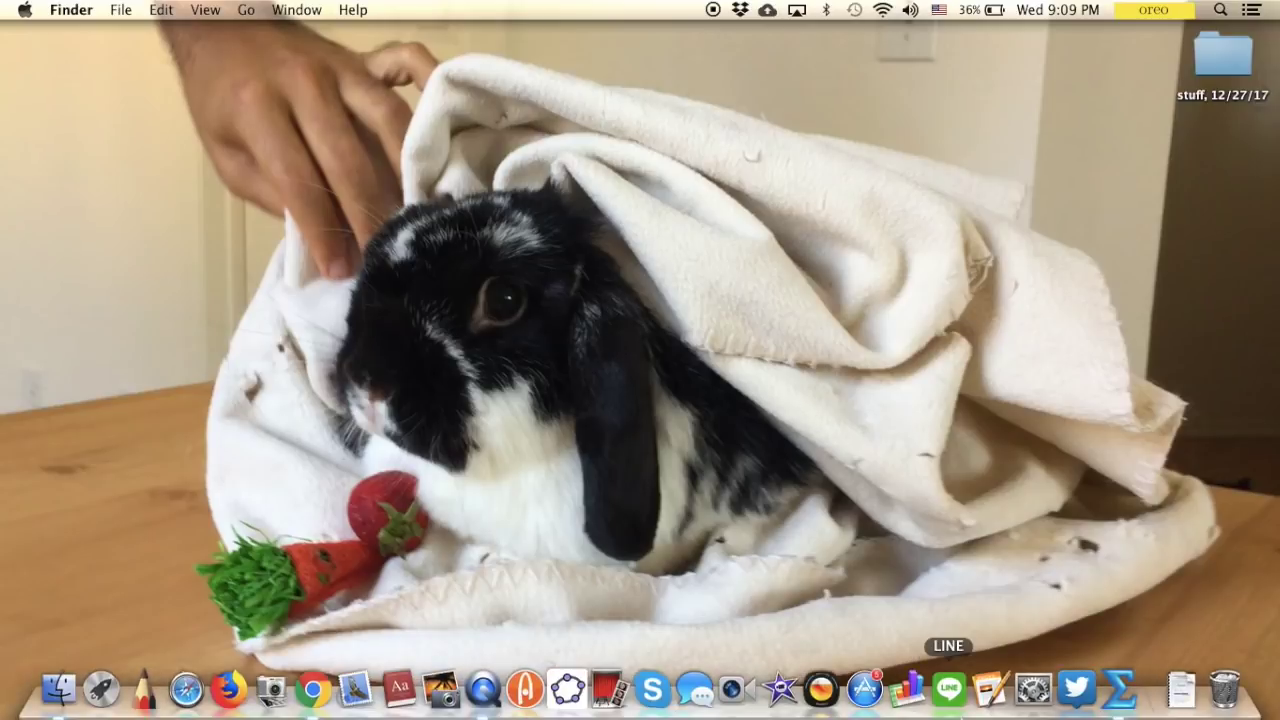
Step: Launch Pages and create a new document from the Blank Landscape template
{"action": "left_click", "coordinate": [988, 706]}
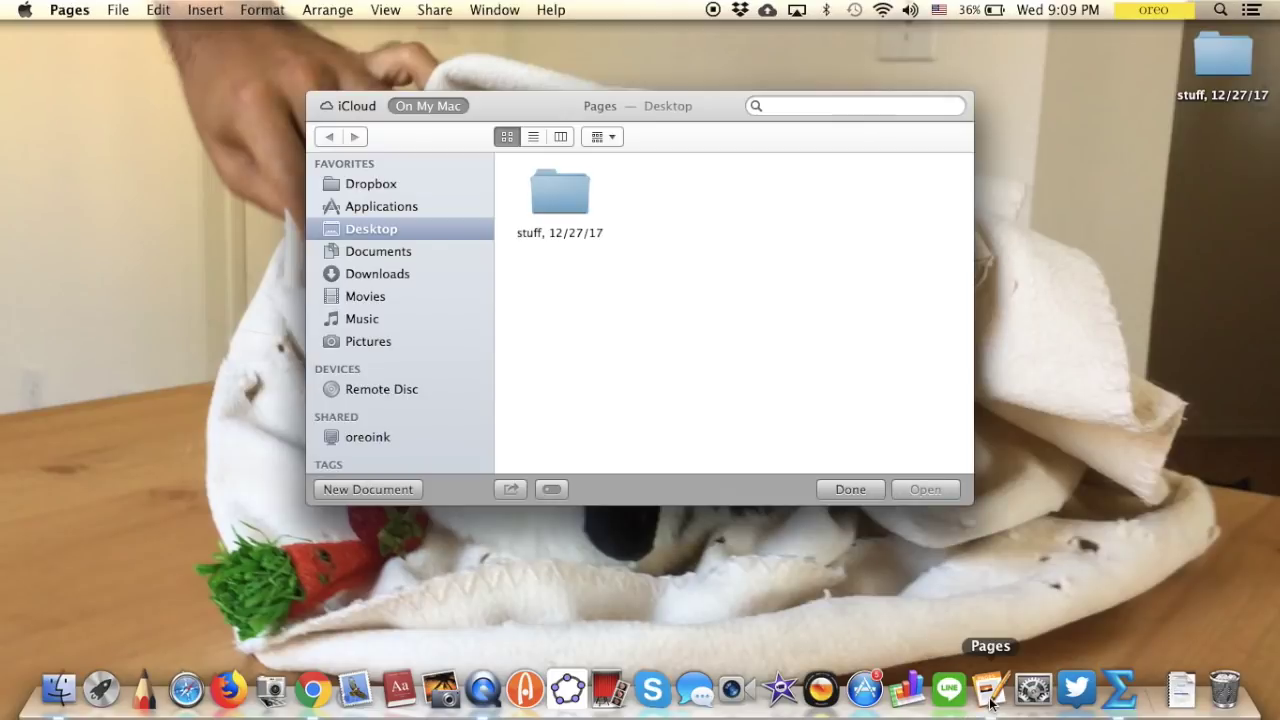
{"action": "left_click", "coordinate": [851, 488]}
{"action": "left_click", "coordinate": [114, 10]}
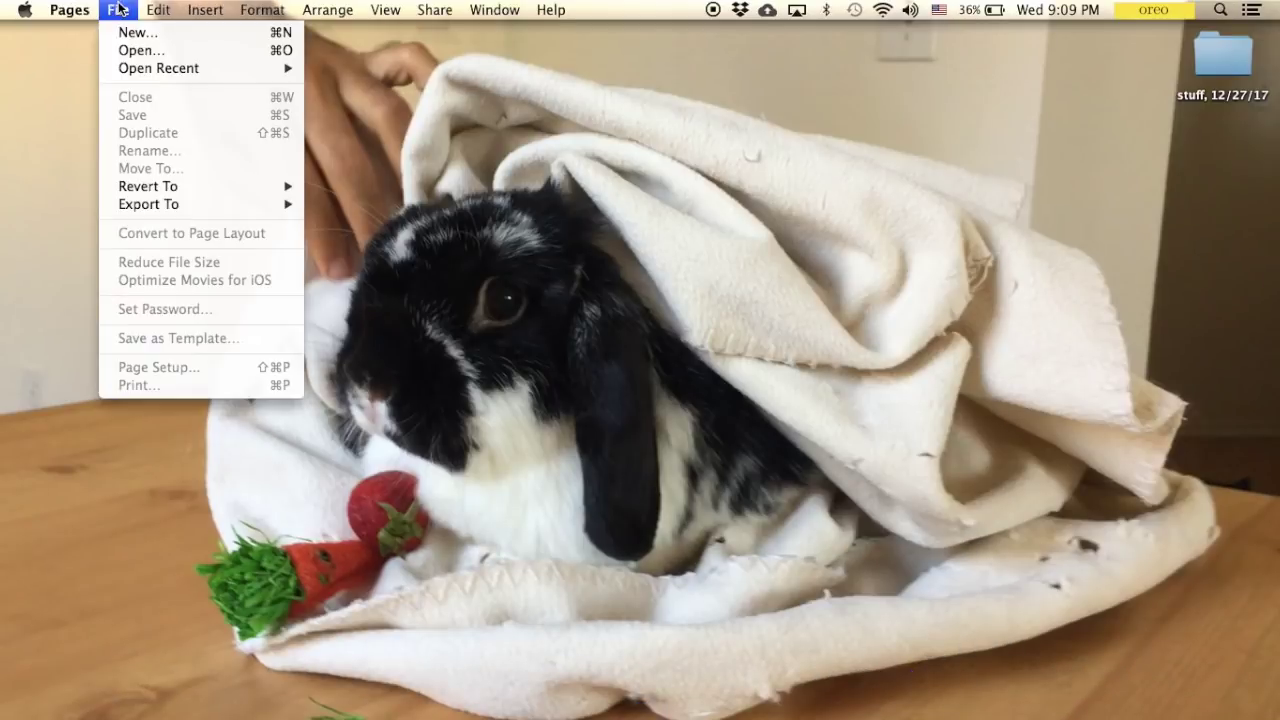
{"action": "left_click", "coordinate": [128, 38]}
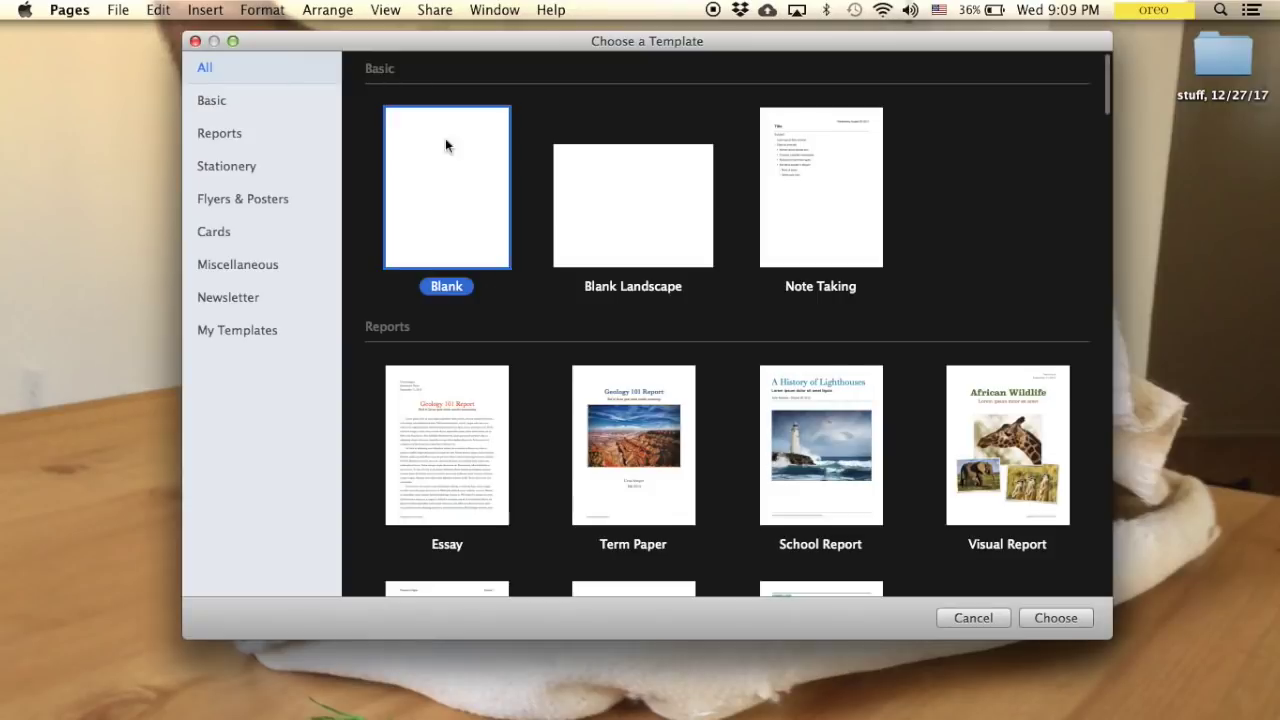
{"action": "double_click", "coordinate": [604, 246]}
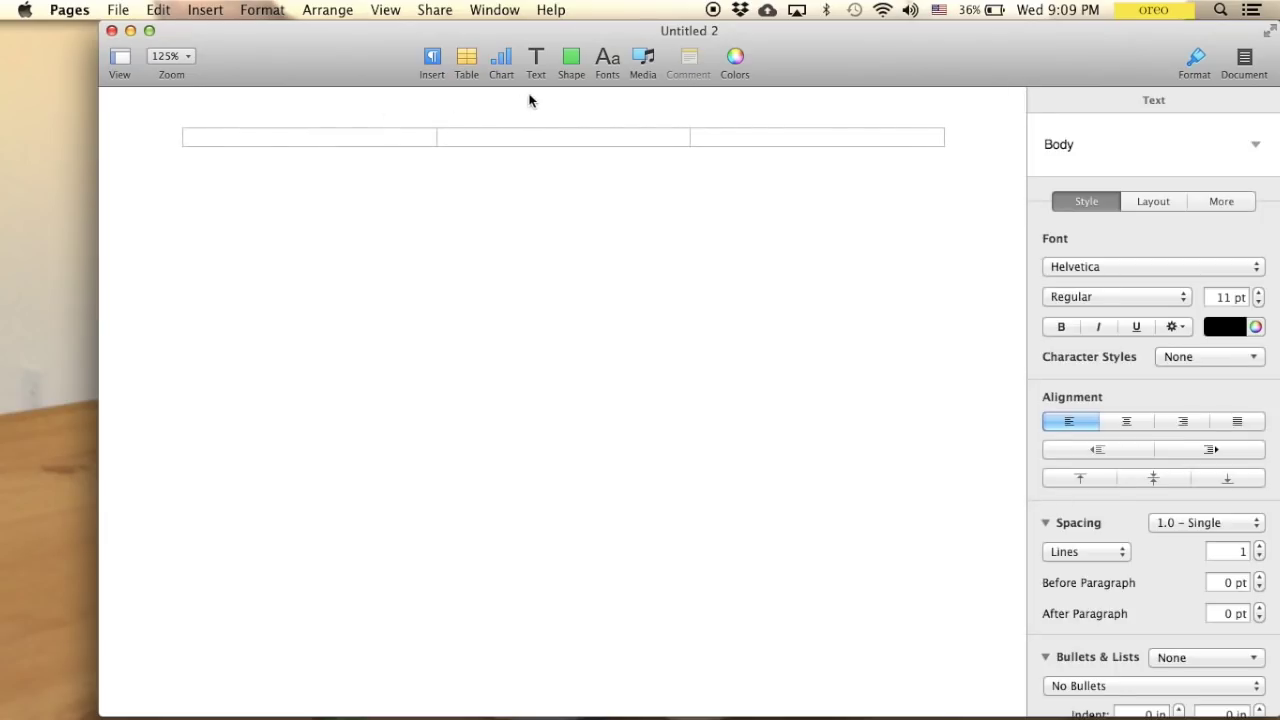
Step: Insert a square shape and drag it to the page's top-left
{"action": "left_click", "coordinate": [573, 58]}
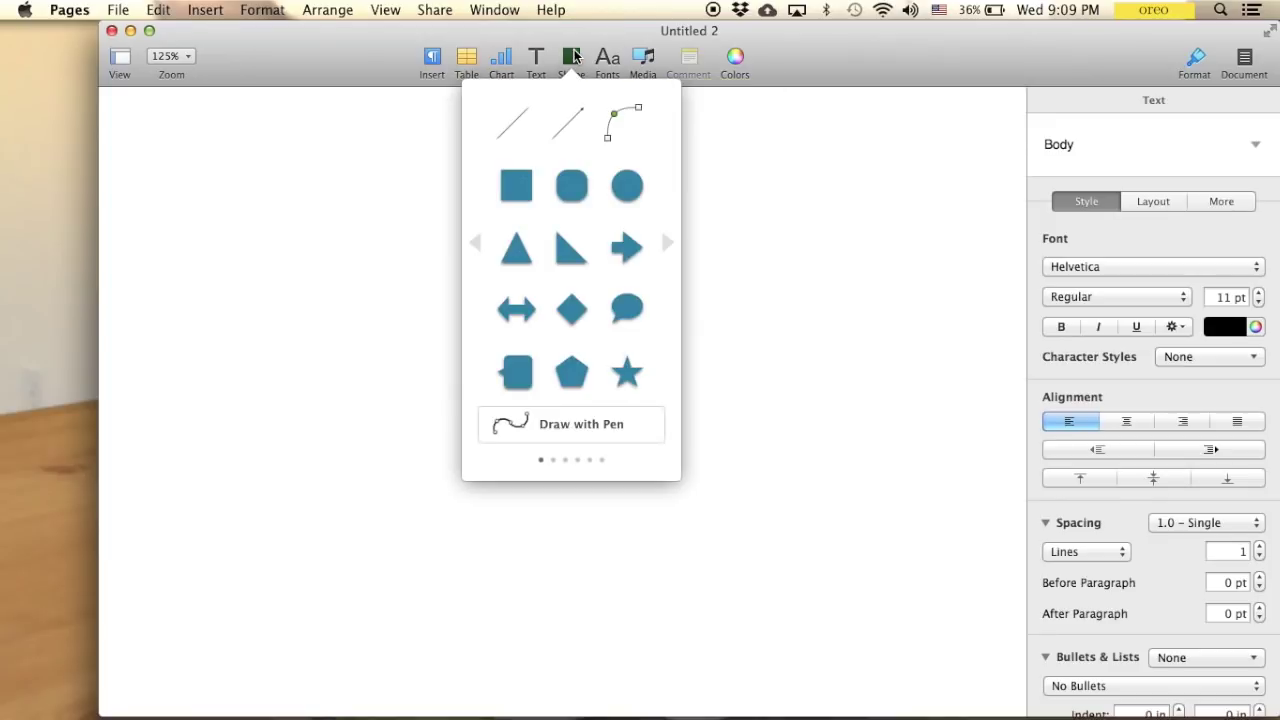
{"action": "left_click", "coordinate": [519, 180]}
{"action": "left_click_drag", "start_coordinate": [517, 194], "coordinate": [184, 191]}
Step: Resize the square to 8 in by 4.5 in and shift it right to X 1.38 in
{"action": "left_click", "coordinate": [1240, 104]}
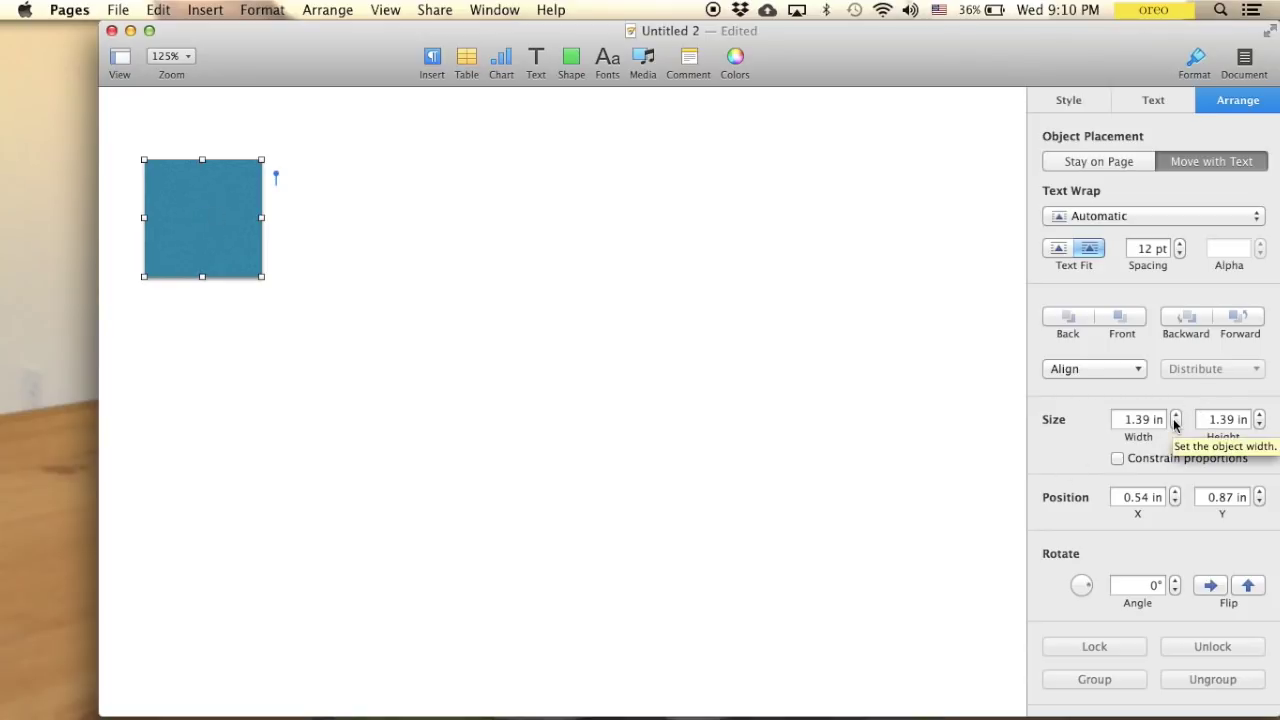
{"action": "double_click", "coordinate": [1117, 420]}
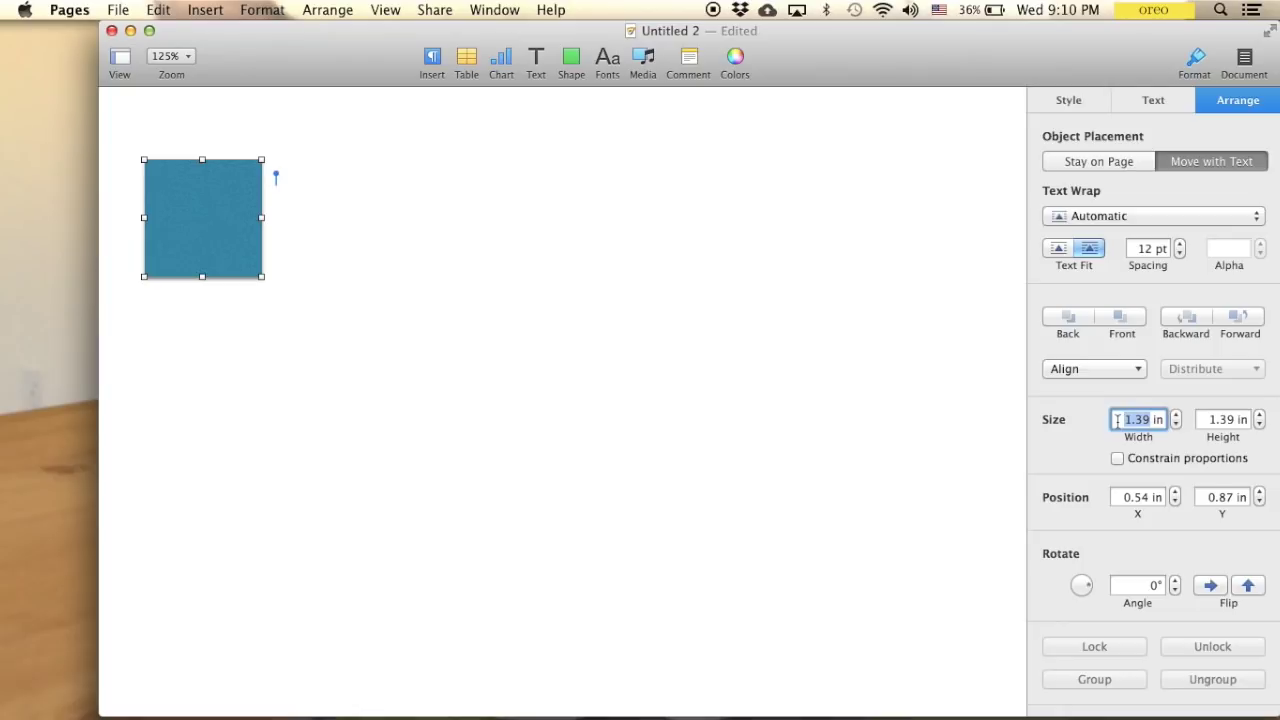
{"action": "type", "text": "8"}
{"action": "key", "text": "Tab"}
{"action": "type", "text": "4"}
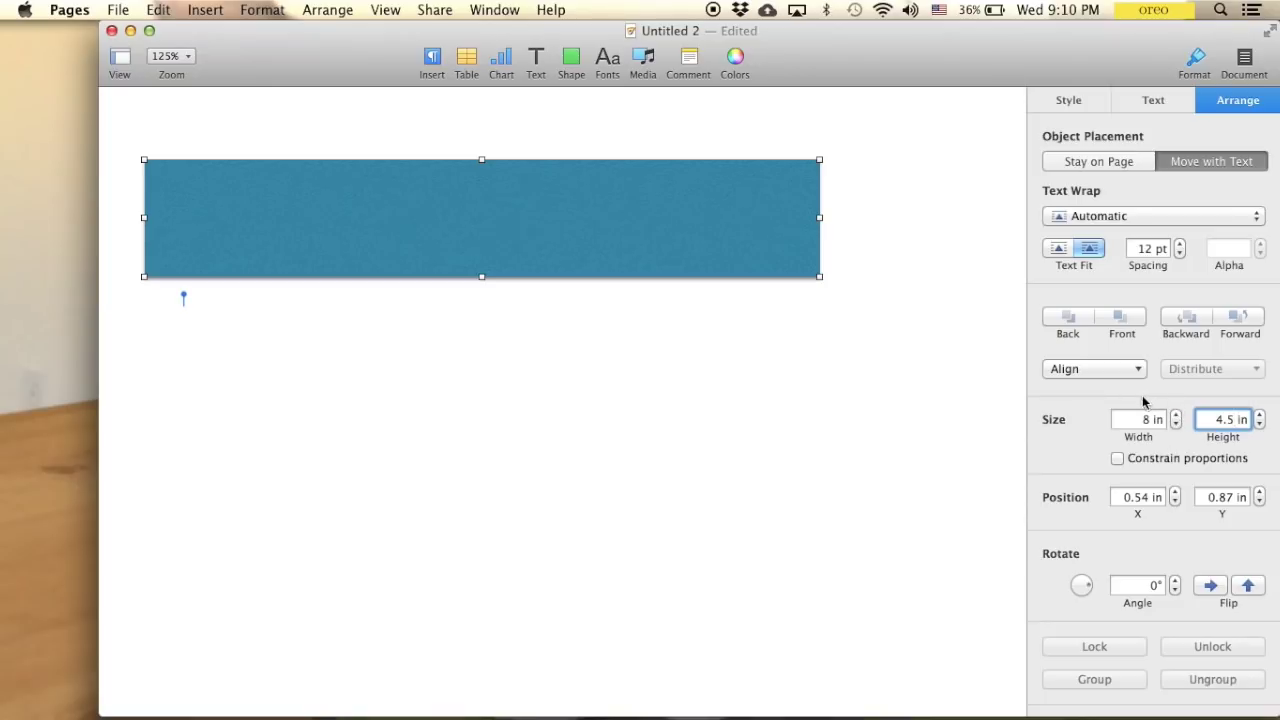
{"action": "key", "text": "Return"}
{"action": "left_click_drag", "start_coordinate": [667, 349], "coordinate": [714, 349]}
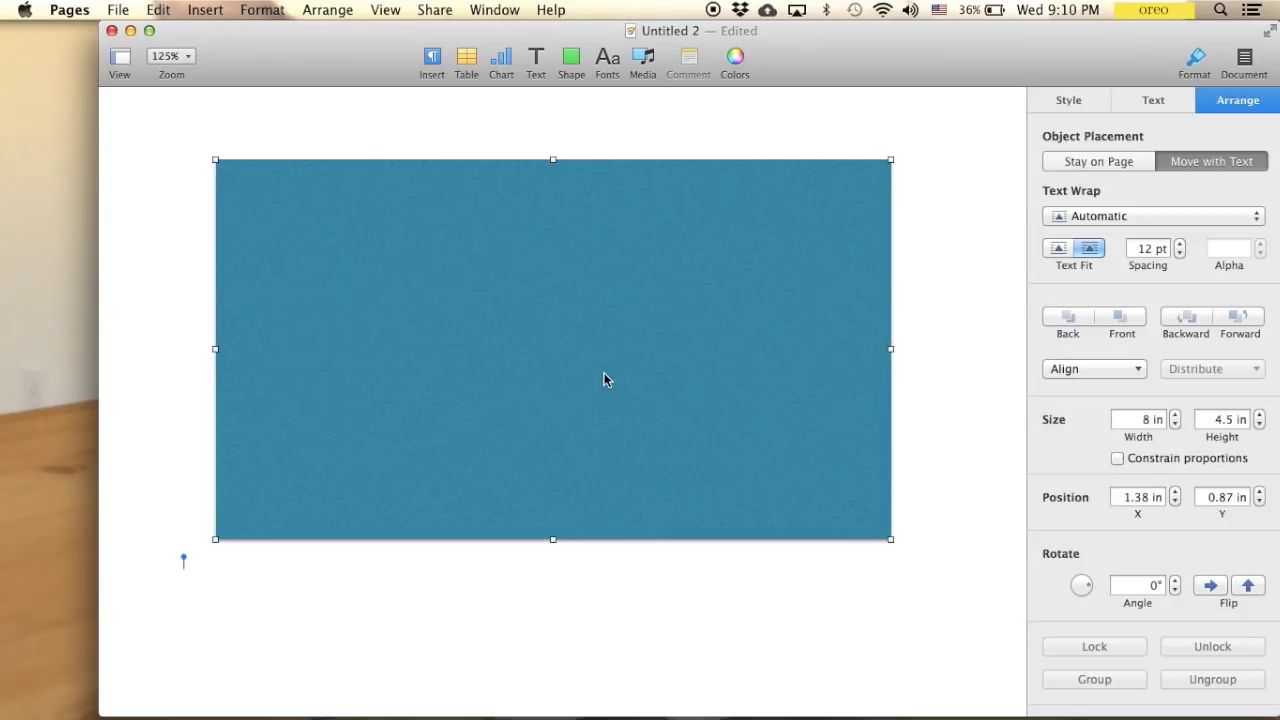
{"action": "left_click", "coordinate": [1163, 103]}
Step: Remove the rectangle's fill and give it a black Line border thinned to 0.5 pt
{"action": "left_click", "coordinate": [1066, 100]}
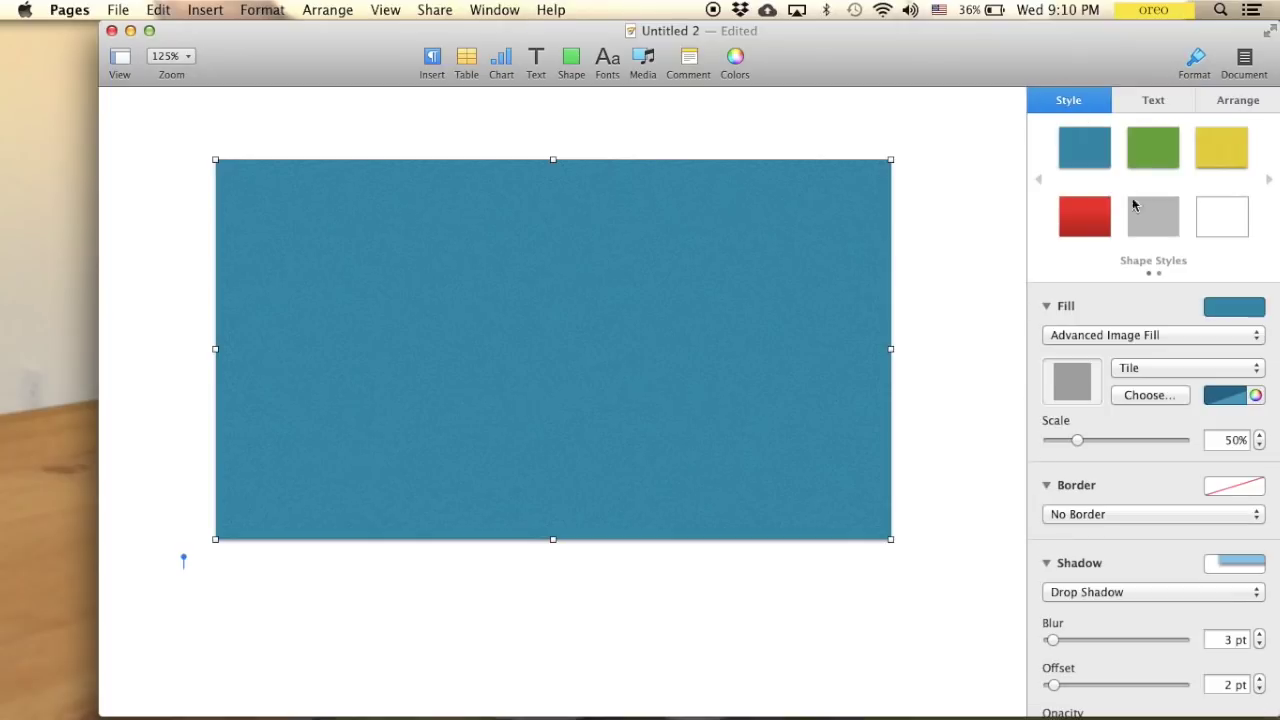
{"action": "left_click", "coordinate": [1104, 336]}
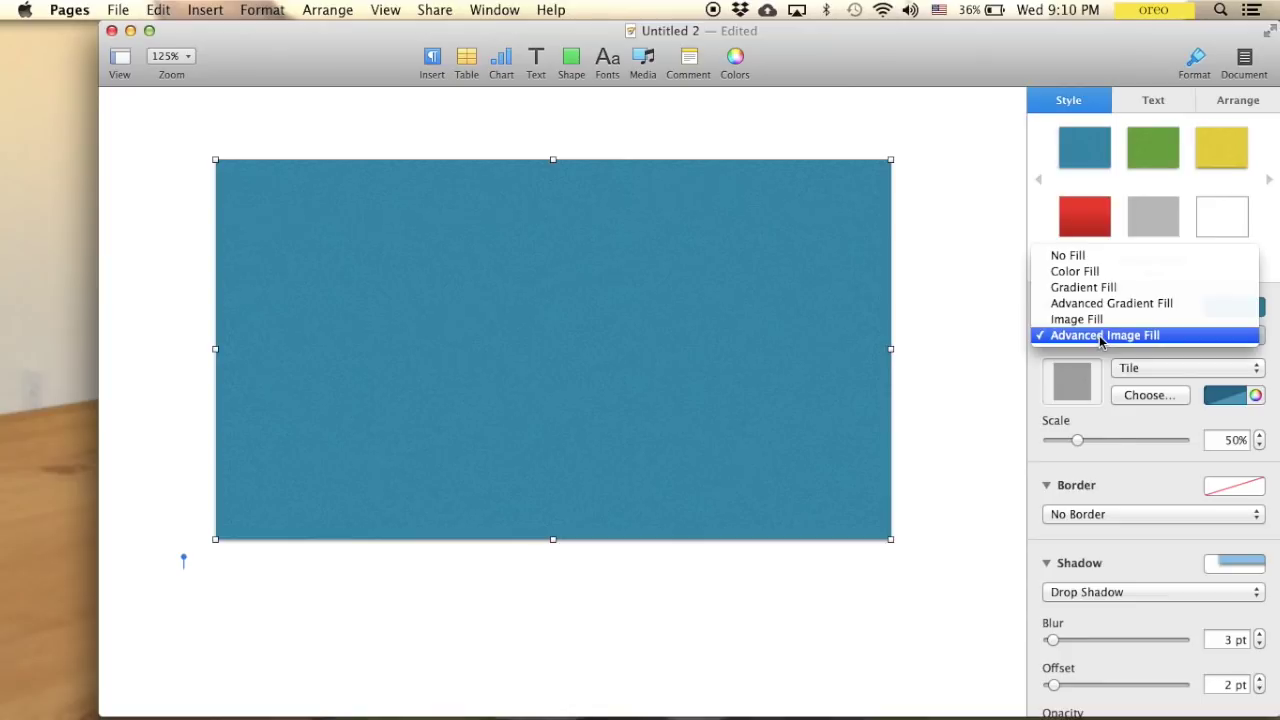
{"action": "left_click", "coordinate": [1093, 262]}
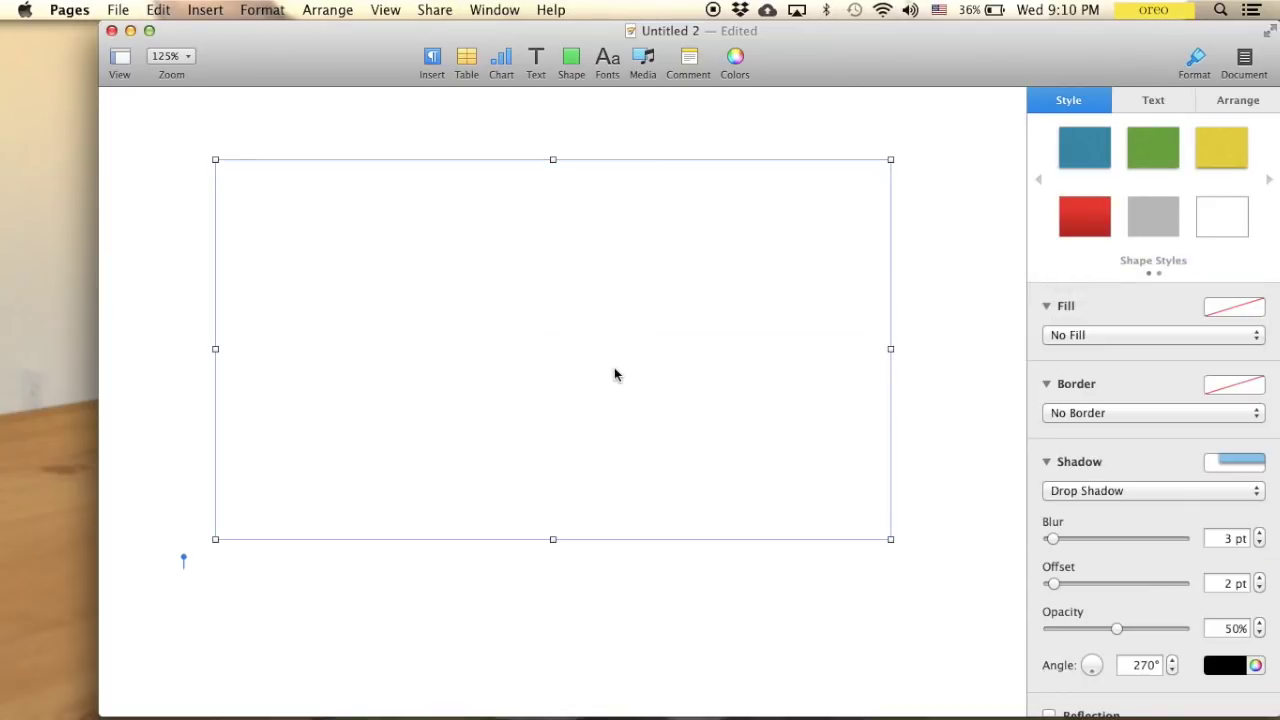
{"action": "left_click", "coordinate": [1087, 418]}
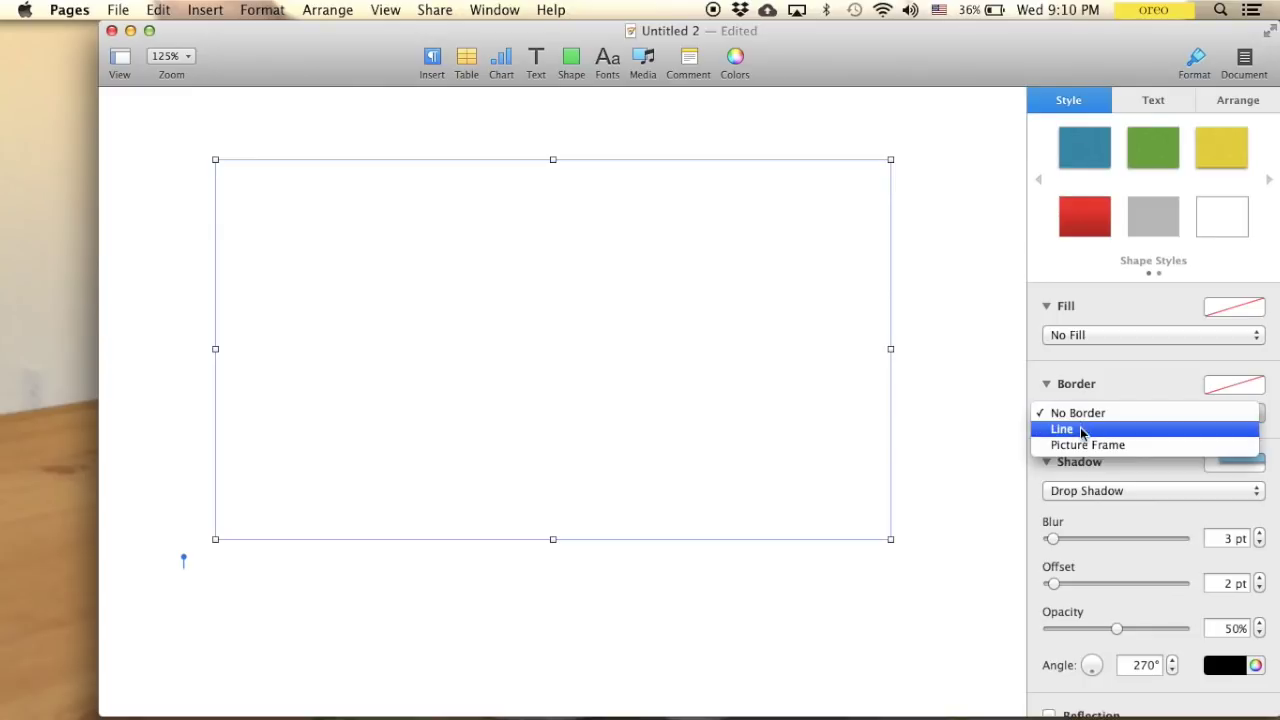
{"action": "left_click", "coordinate": [1083, 430]}
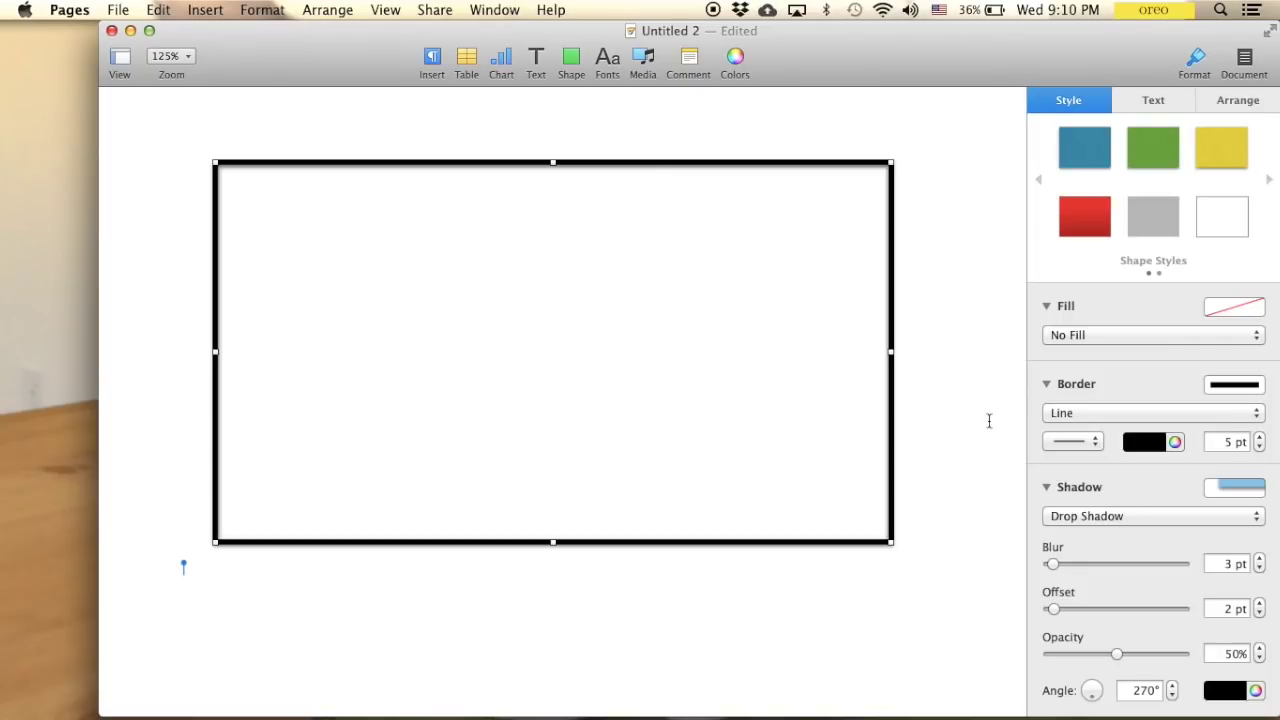
{"action": "left_click", "coordinate": [1260, 447]}
{"action": "left_click", "coordinate": [1260, 447]}
{"action": "left_click", "coordinate": [1260, 447]}
{"action": "left_click", "coordinate": [1260, 447]}
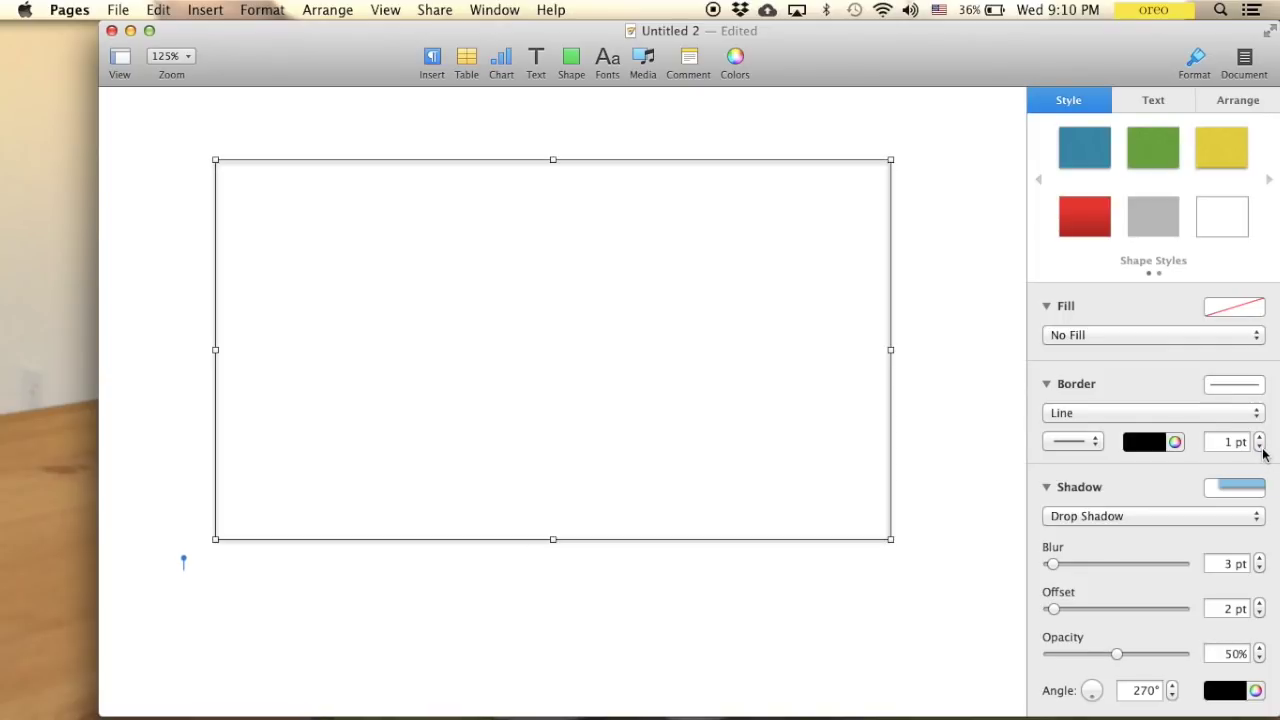
{"action": "left_click", "coordinate": [1261, 449]}
{"action": "left_click", "coordinate": [1261, 449]}
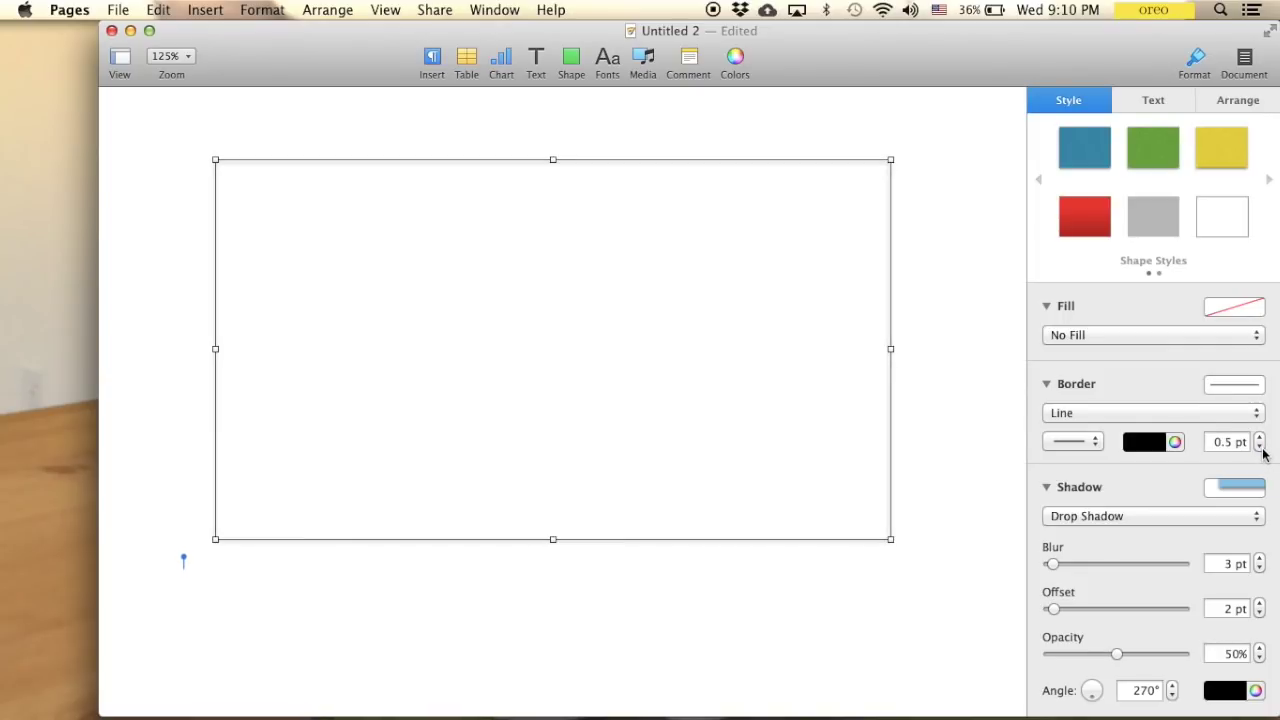
{"action": "left_click", "coordinate": [968, 428]}
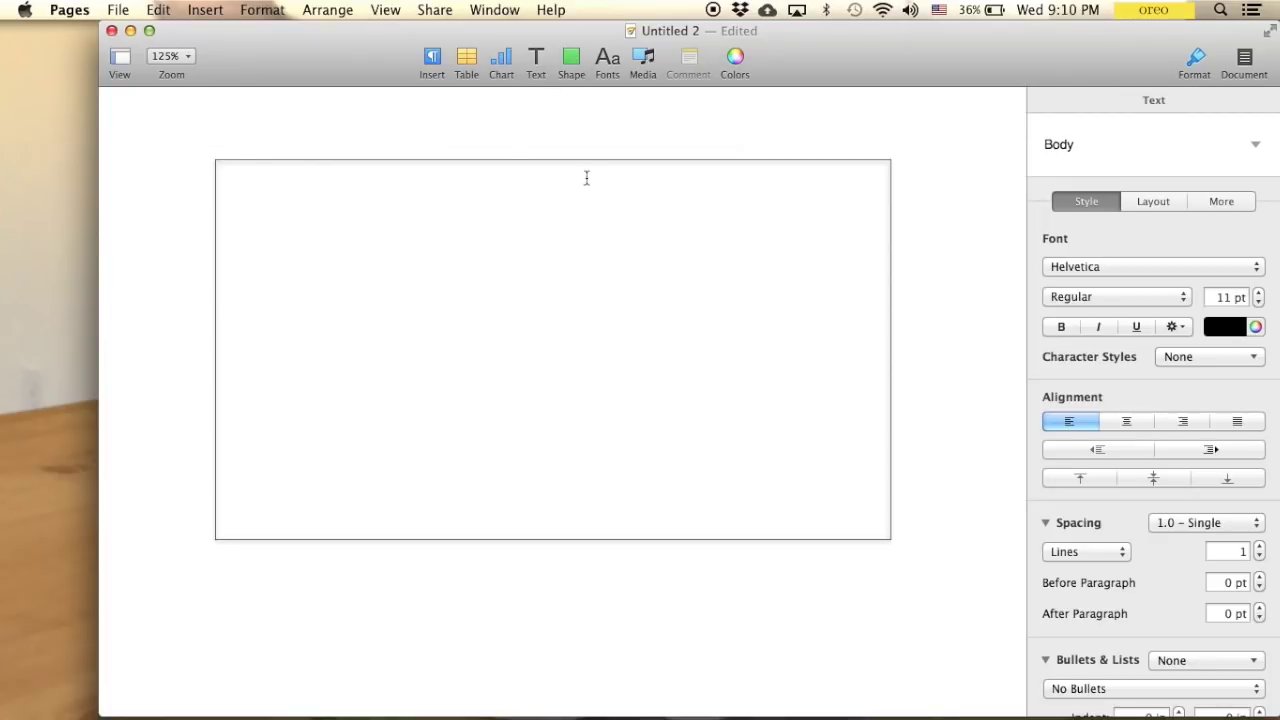
Step: Insert a yellow square inside the frame, turn off its text wrap, and stretch it into a rectangle
{"action": "left_click", "coordinate": [563, 63]}
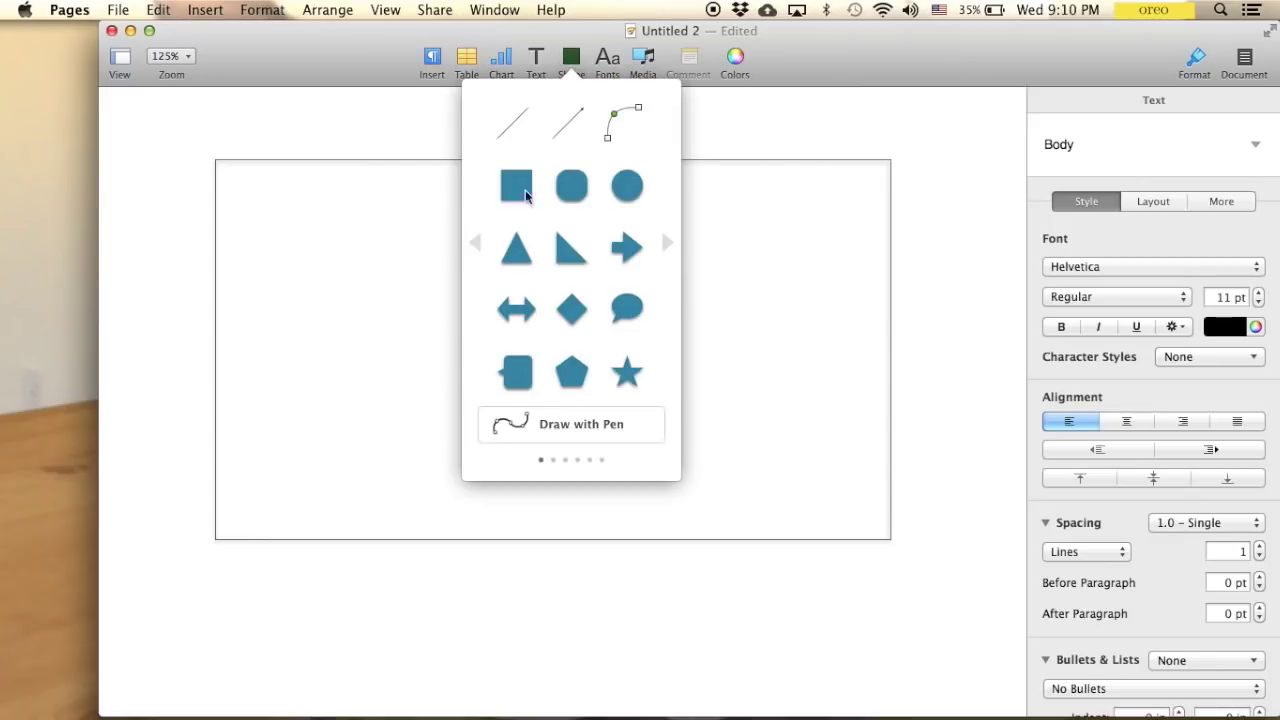
{"action": "left_click", "coordinate": [517, 183]}
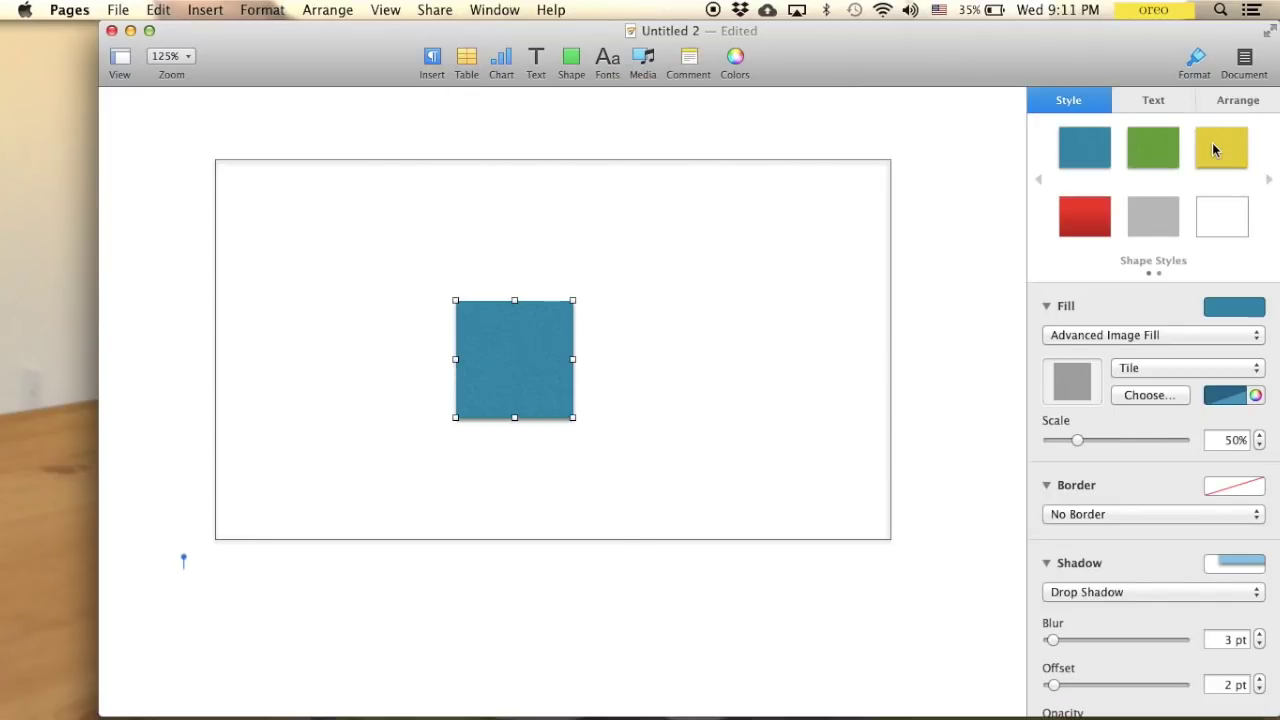
{"action": "left_click", "coordinate": [1212, 148]}
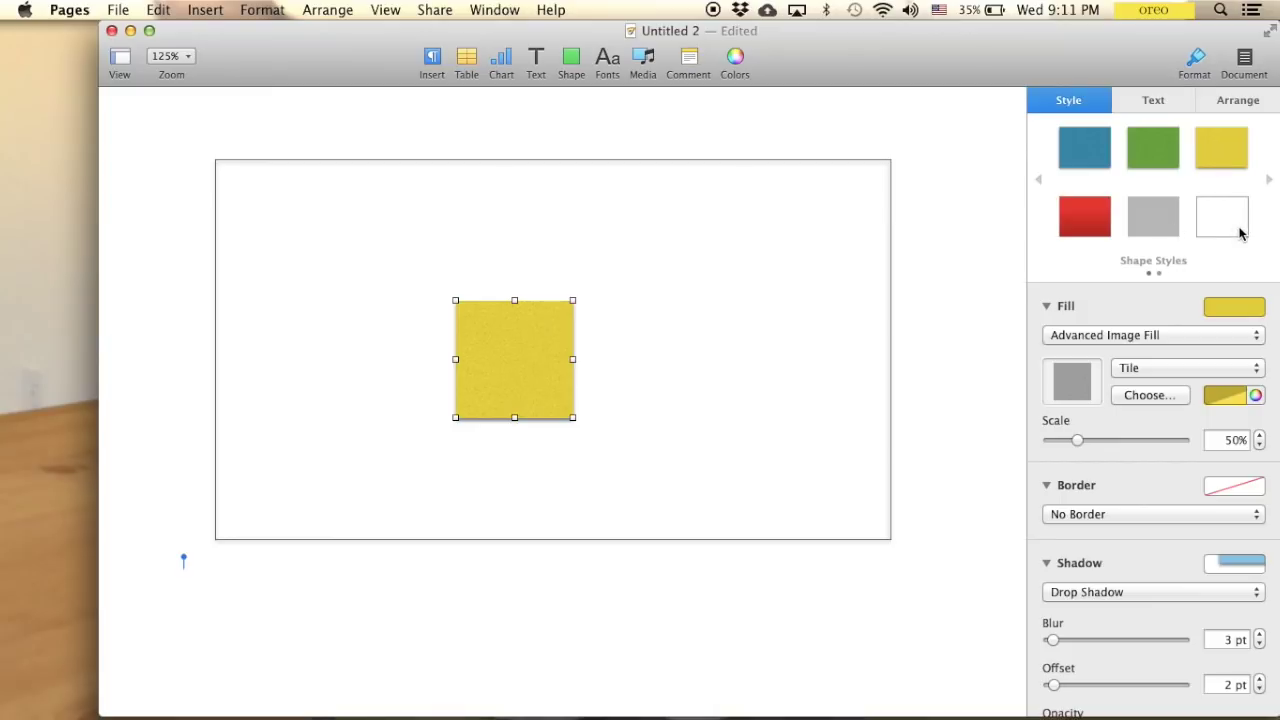
{"action": "left_click", "coordinate": [1249, 104]}
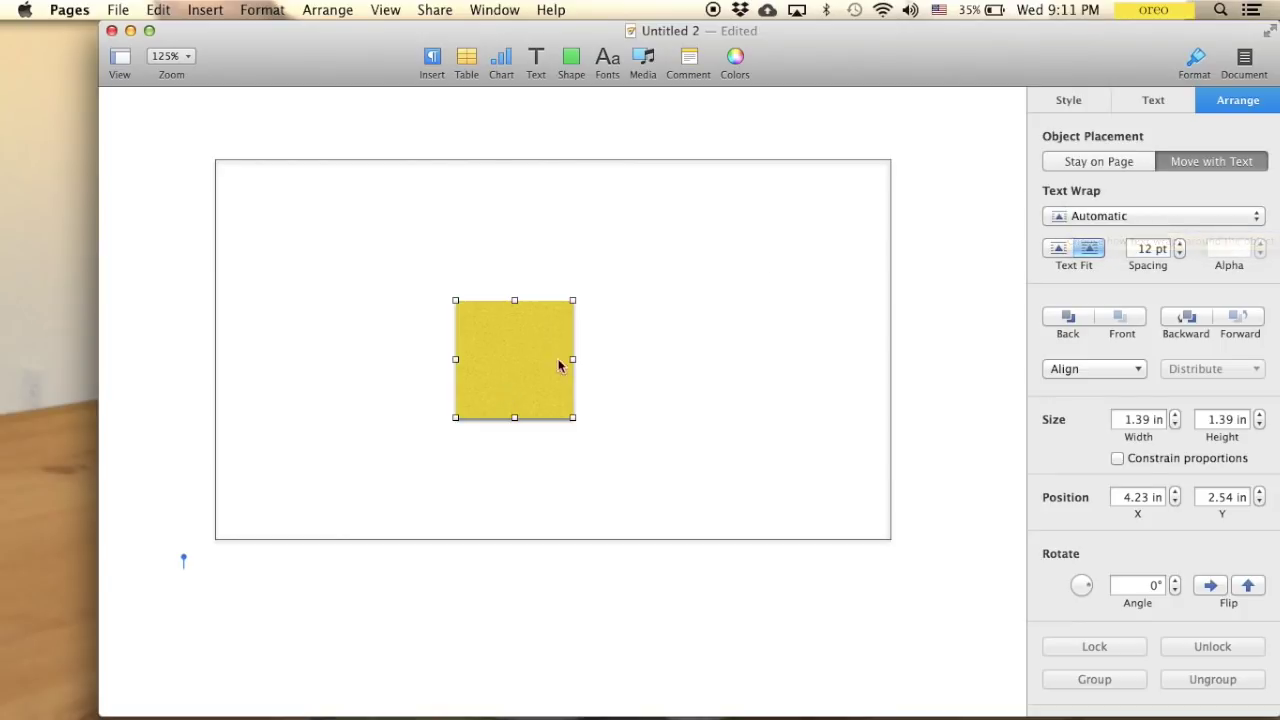
{"action": "left_click", "coordinate": [1160, 218]}
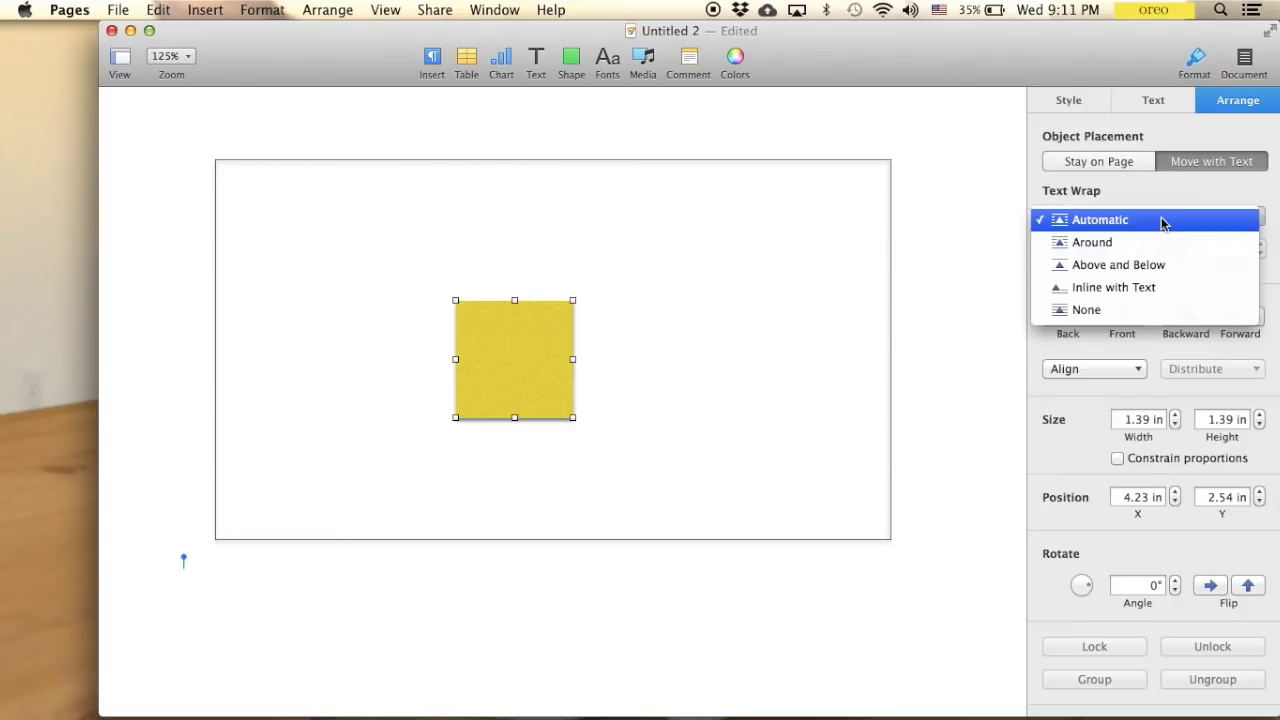
{"action": "left_click", "coordinate": [1126, 318]}
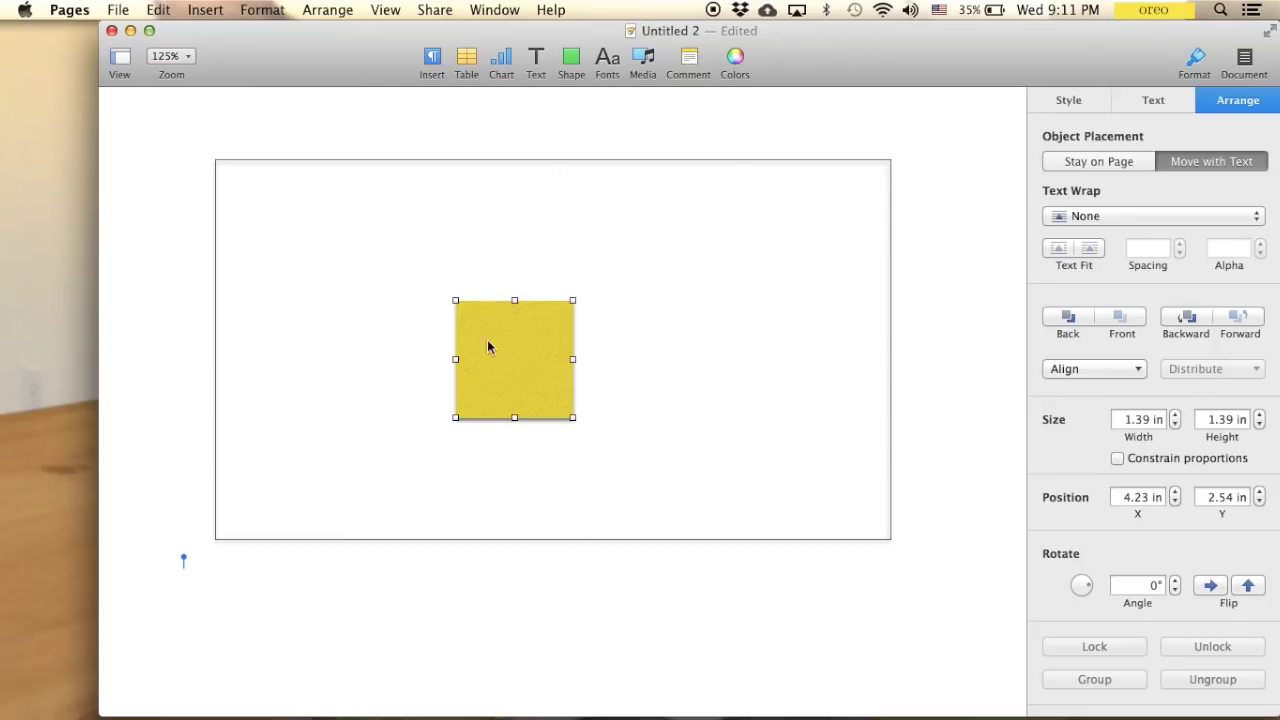
{"action": "left_click_drag", "start_coordinate": [488, 346], "coordinate": [420, 312]}
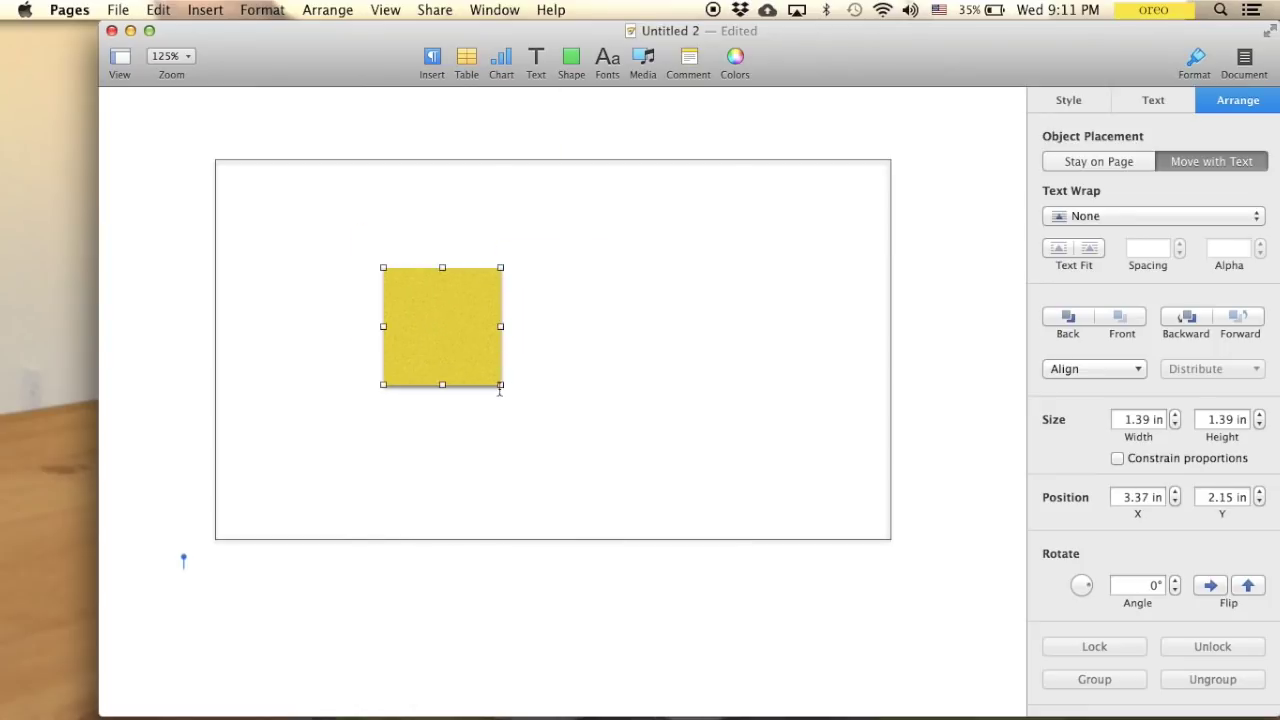
{"action": "left_click_drag", "start_coordinate": [500, 388], "coordinate": [811, 446]}
{"action": "left_click_drag", "start_coordinate": [657, 320], "coordinate": [586, 267]}
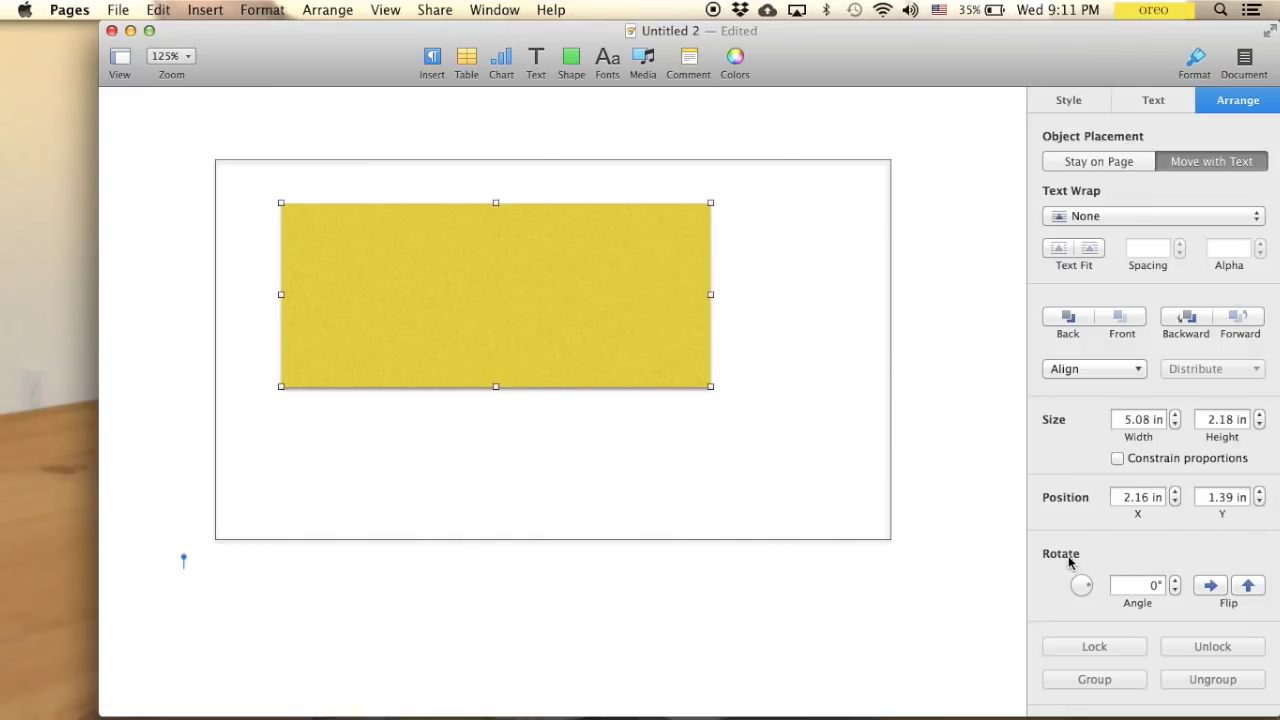
Step: Rotate the yellow note 2° and enlarge it to 5.08 in by 3.09 in
{"action": "left_click", "coordinate": [1174, 581]}
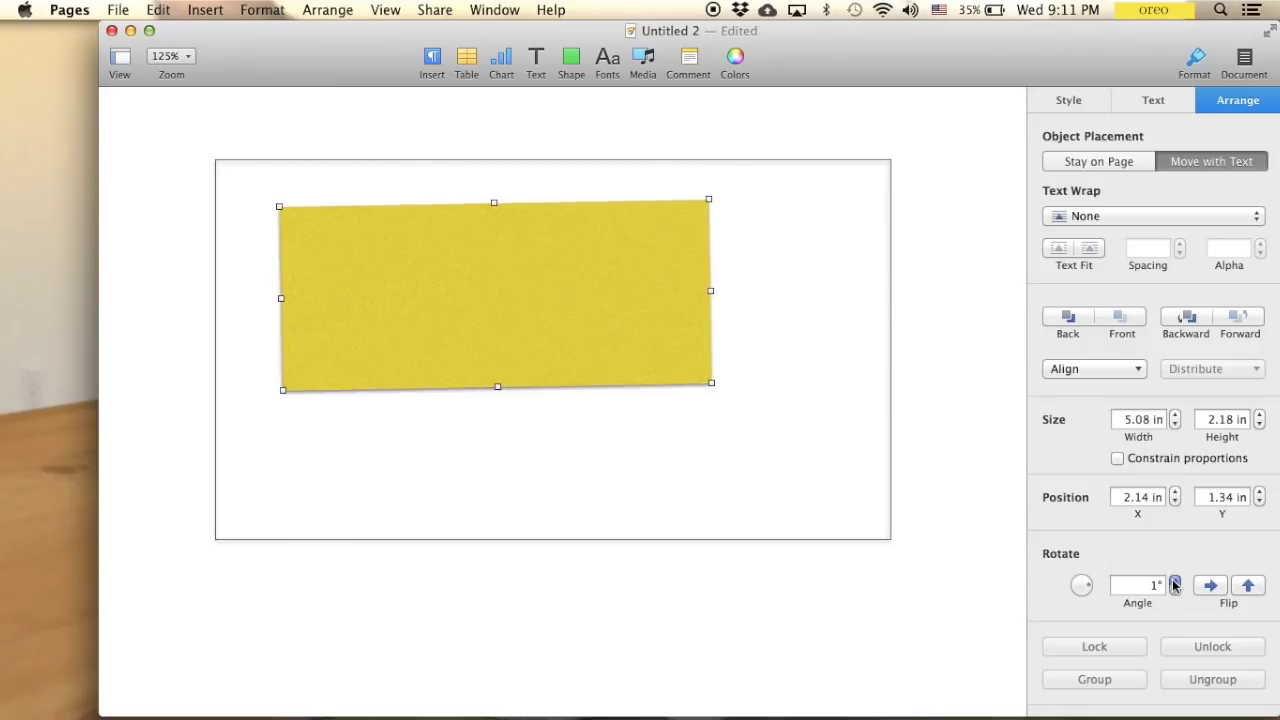
{"action": "left_click", "coordinate": [1174, 581]}
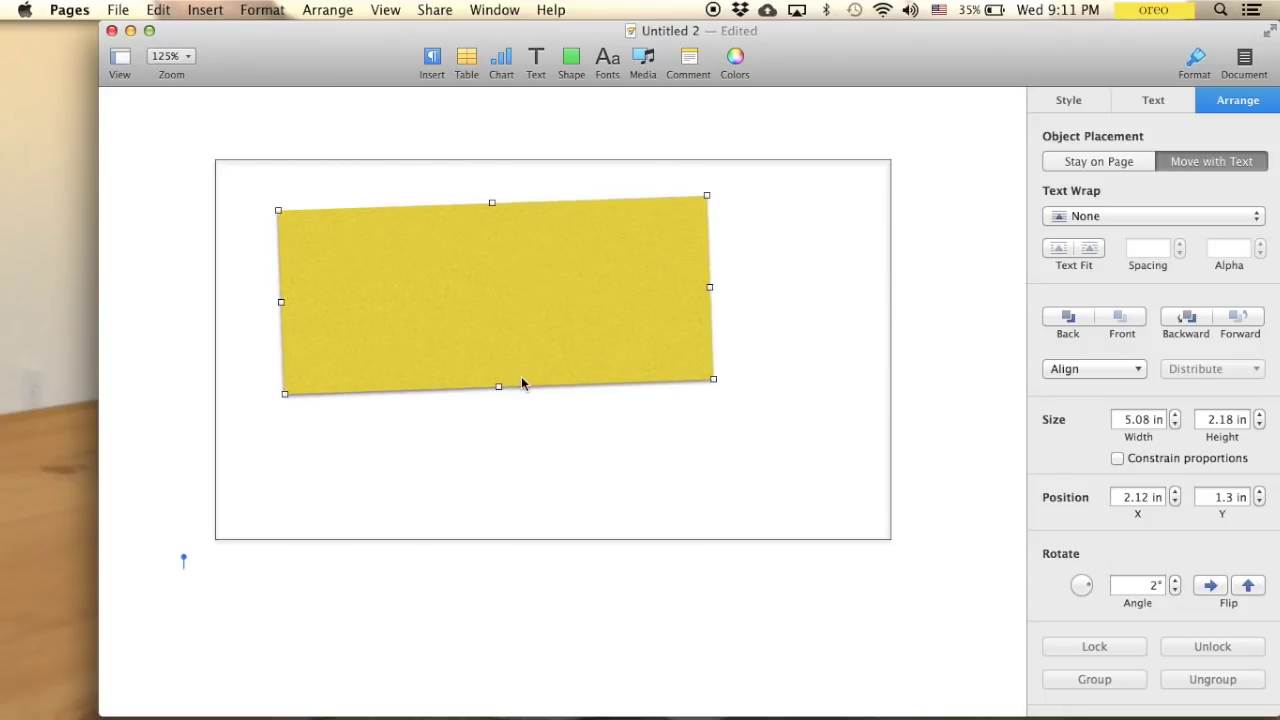
{"action": "left_click_drag", "start_coordinate": [497, 384], "coordinate": [566, 423]}
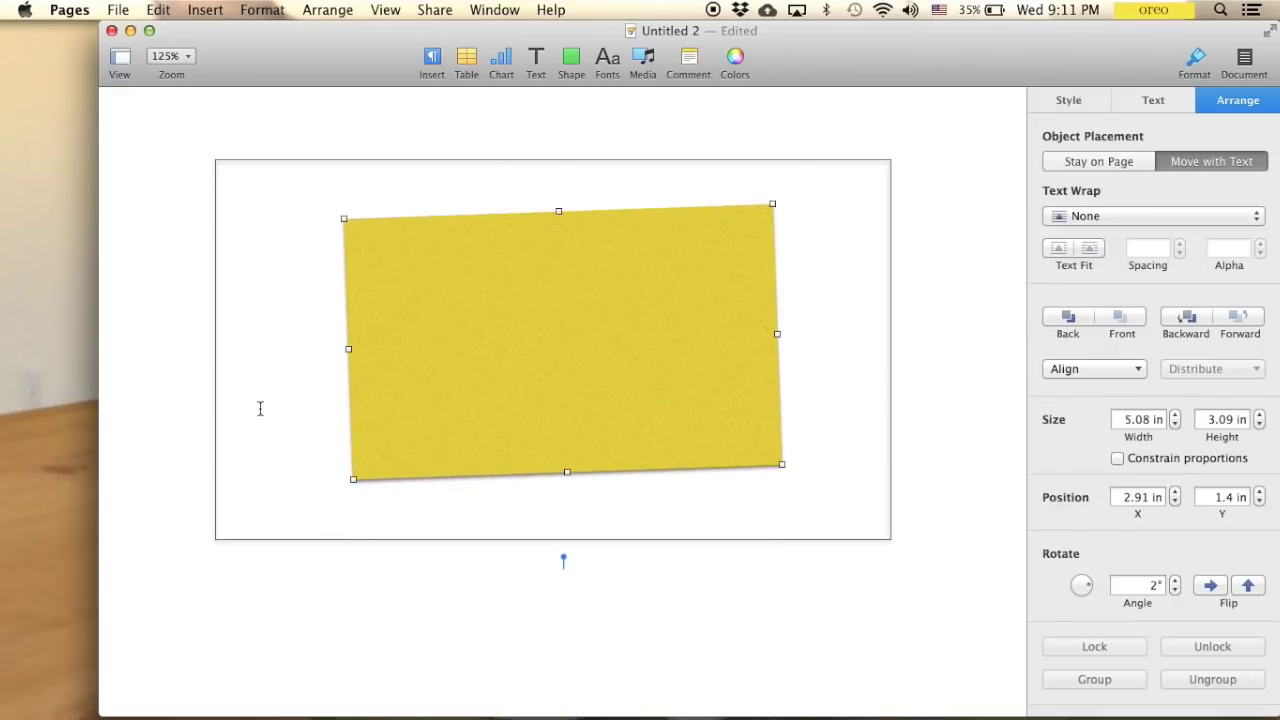
{"action": "left_click", "coordinate": [275, 411]}
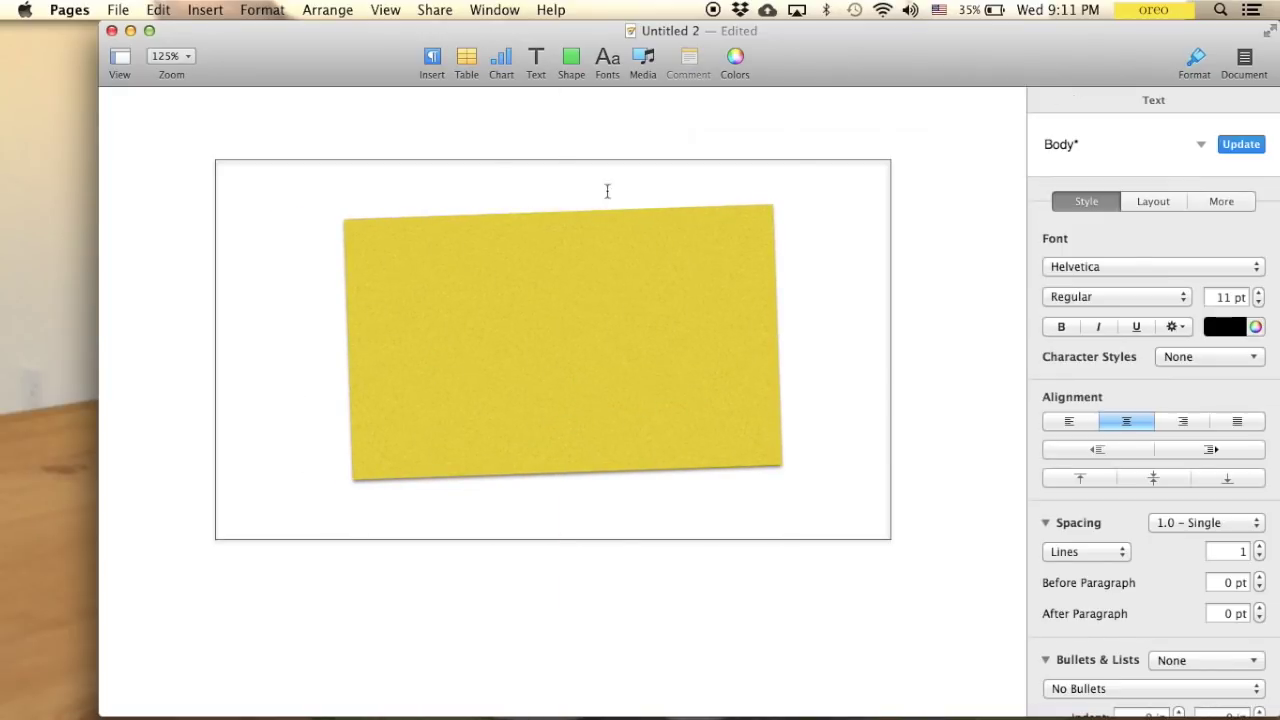
{"action": "left_click", "coordinate": [201, 9]}
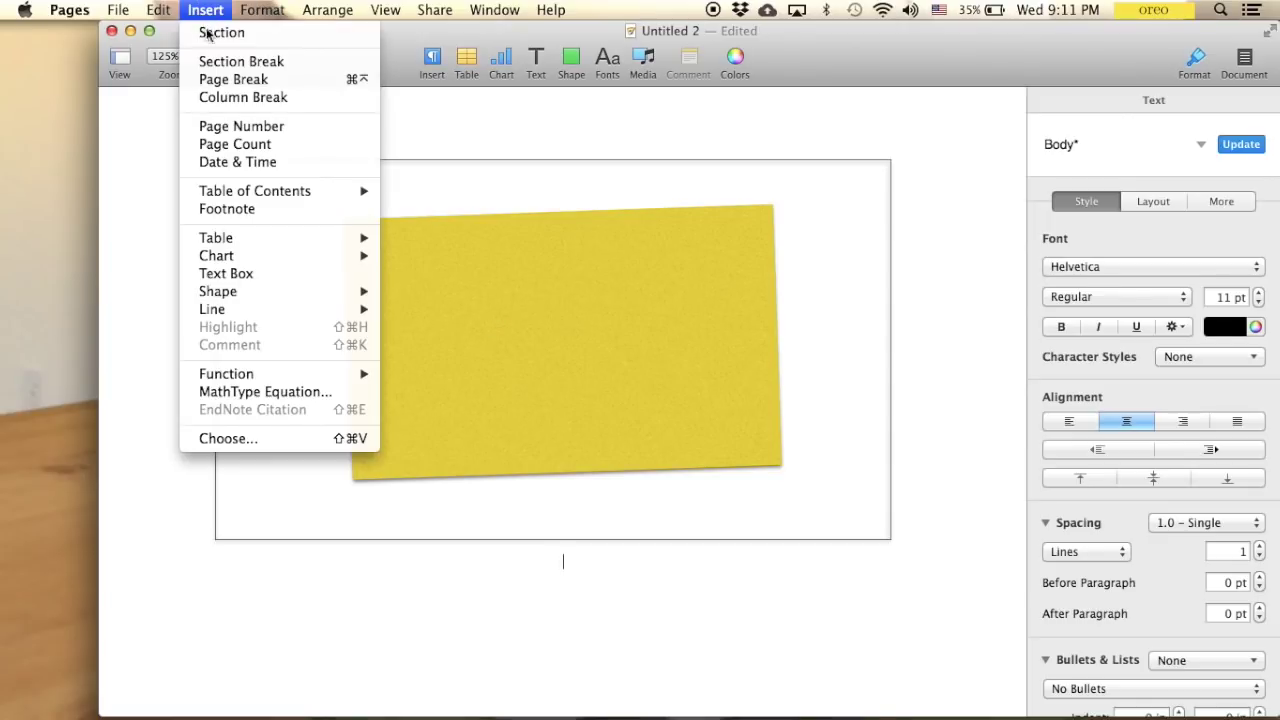
Step: Start a MathType equation with a definite integral template containing ln(x)ln(1-x)dx
{"action": "left_click", "coordinate": [247, 392]}
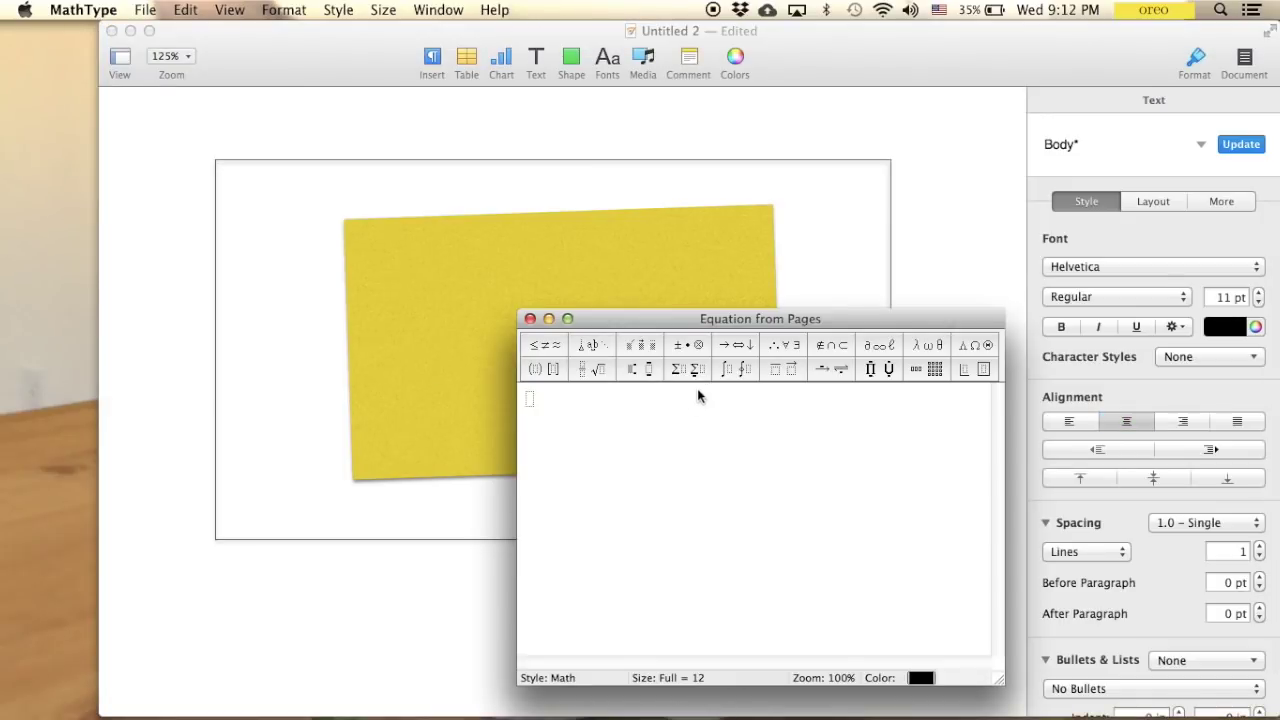
{"action": "left_click", "coordinate": [750, 369]}
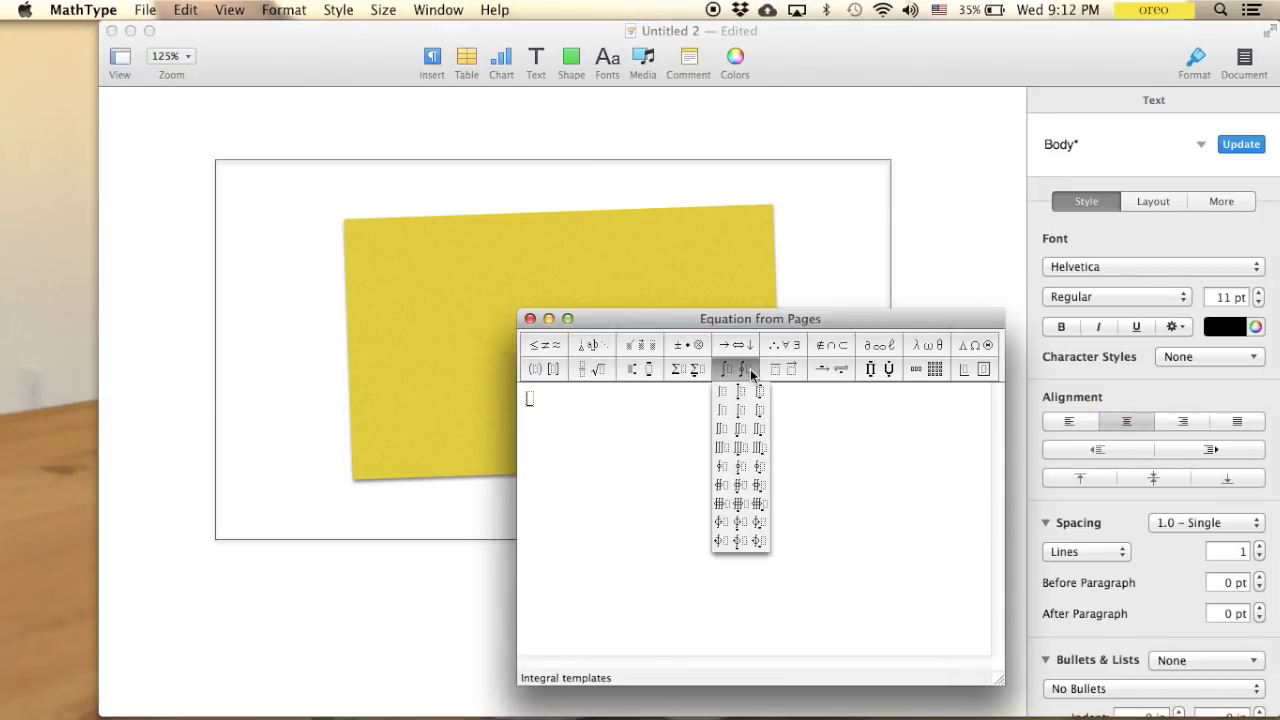
{"action": "left_click", "coordinate": [761, 393]}
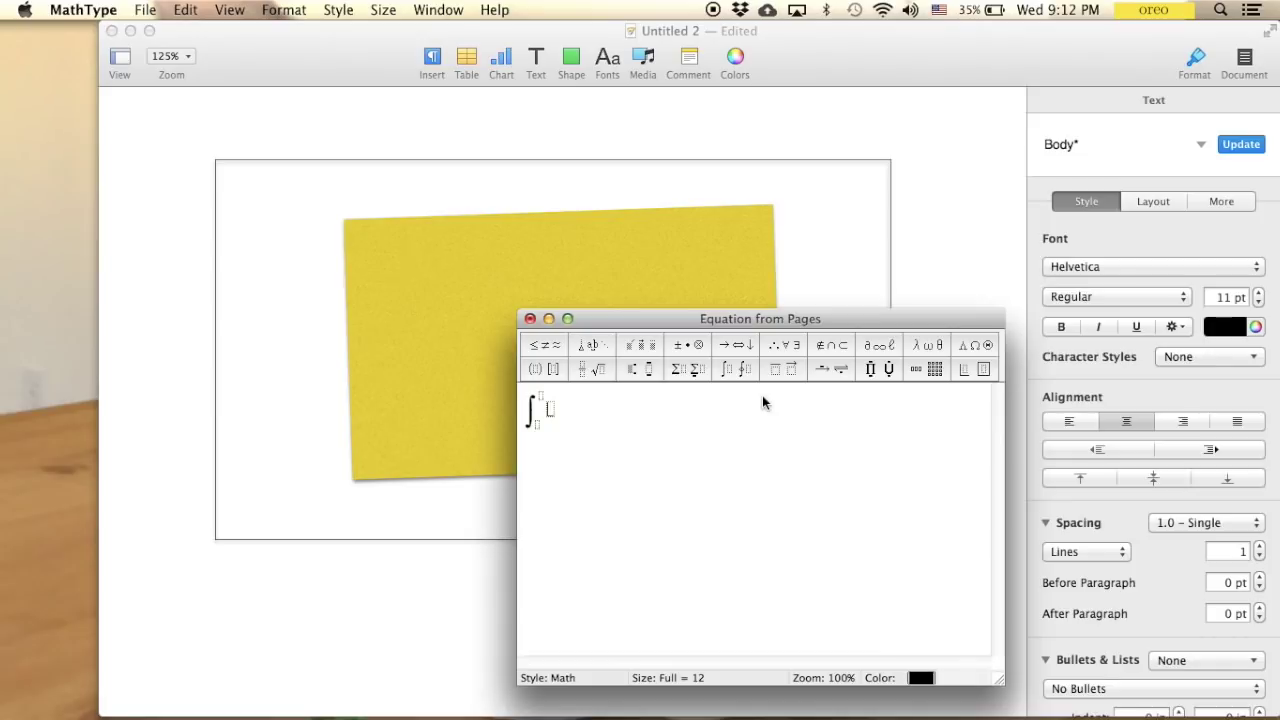
{"action": "type", "text": "ln(x) "}
{"action": "type", "text": "ln(1-x)"}
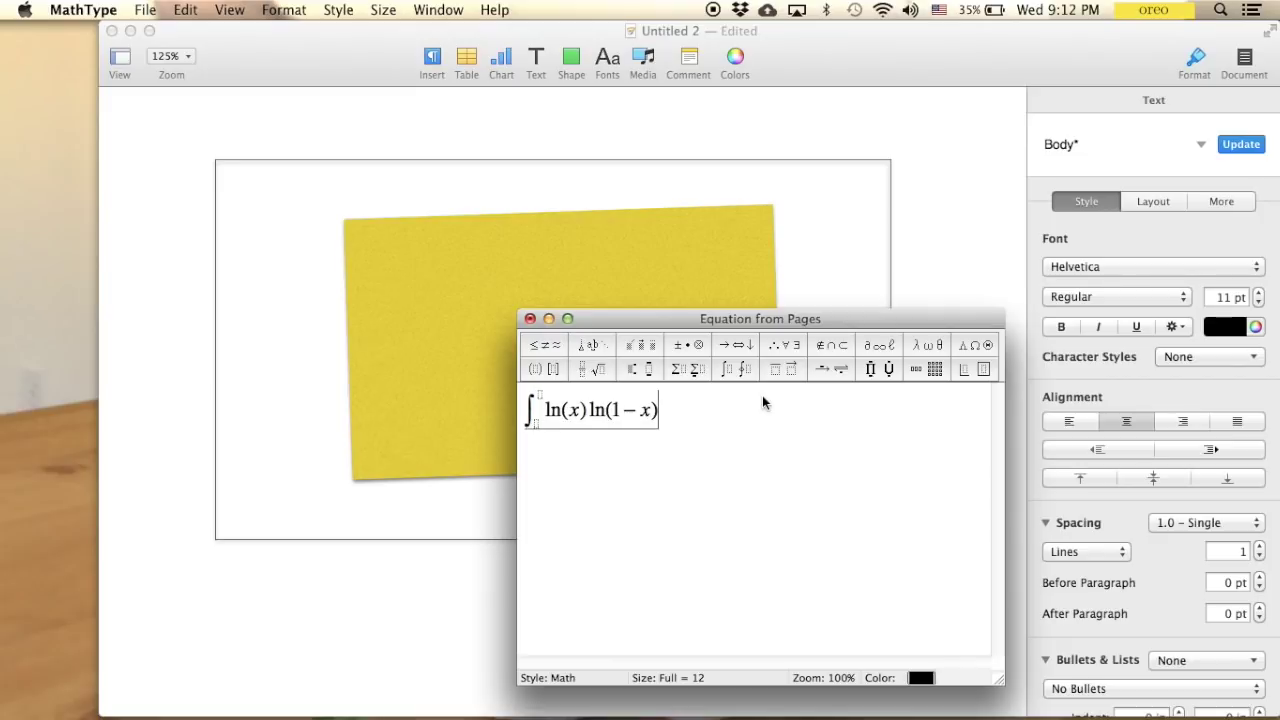
{"action": "type", "text": "dx"}
Step: Use Text style to add a space before dx and set the lower limit to 0
{"action": "left_click", "coordinate": [303, 10]}
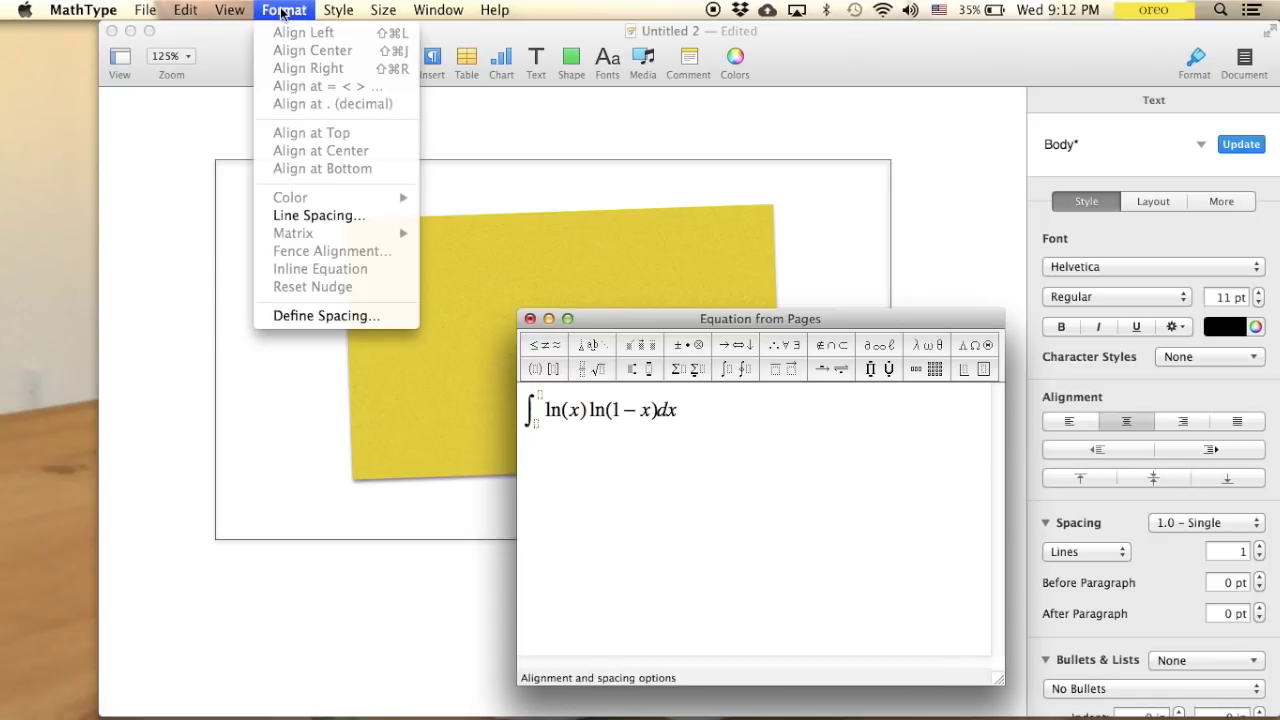
{"action": "mouse_move", "coordinate": [336, 12]}
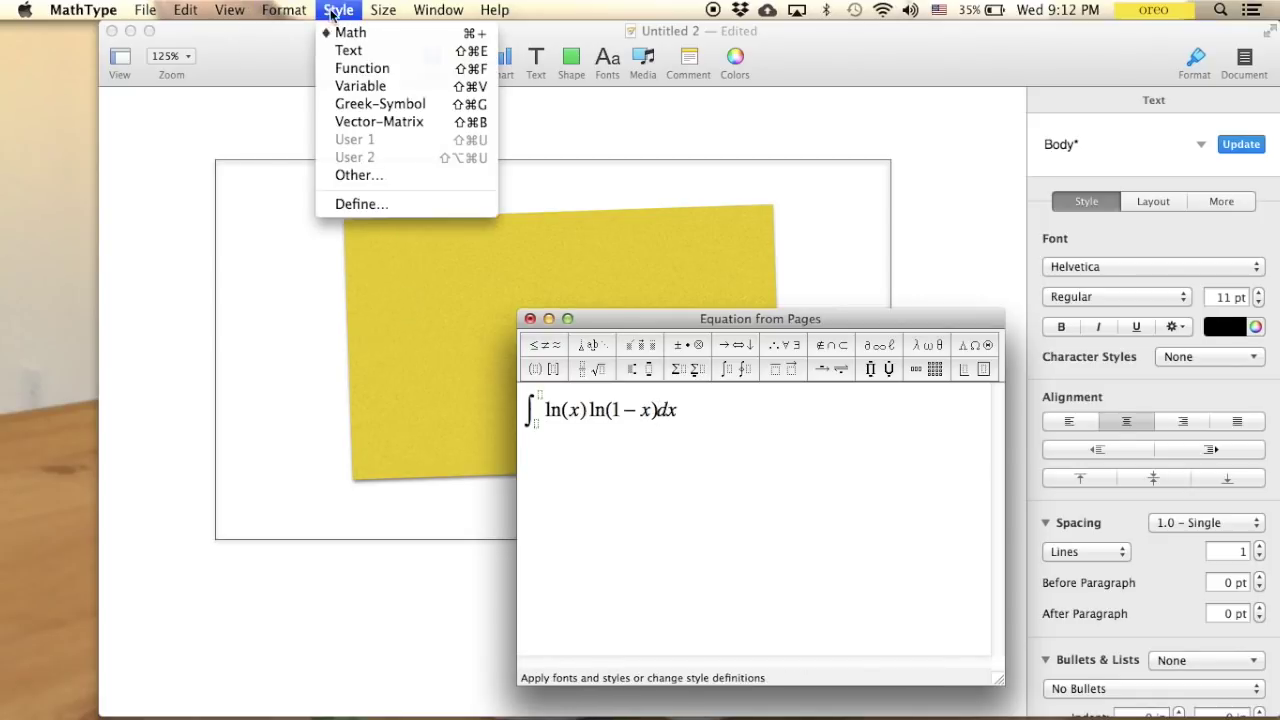
{"action": "left_click", "coordinate": [350, 50]}
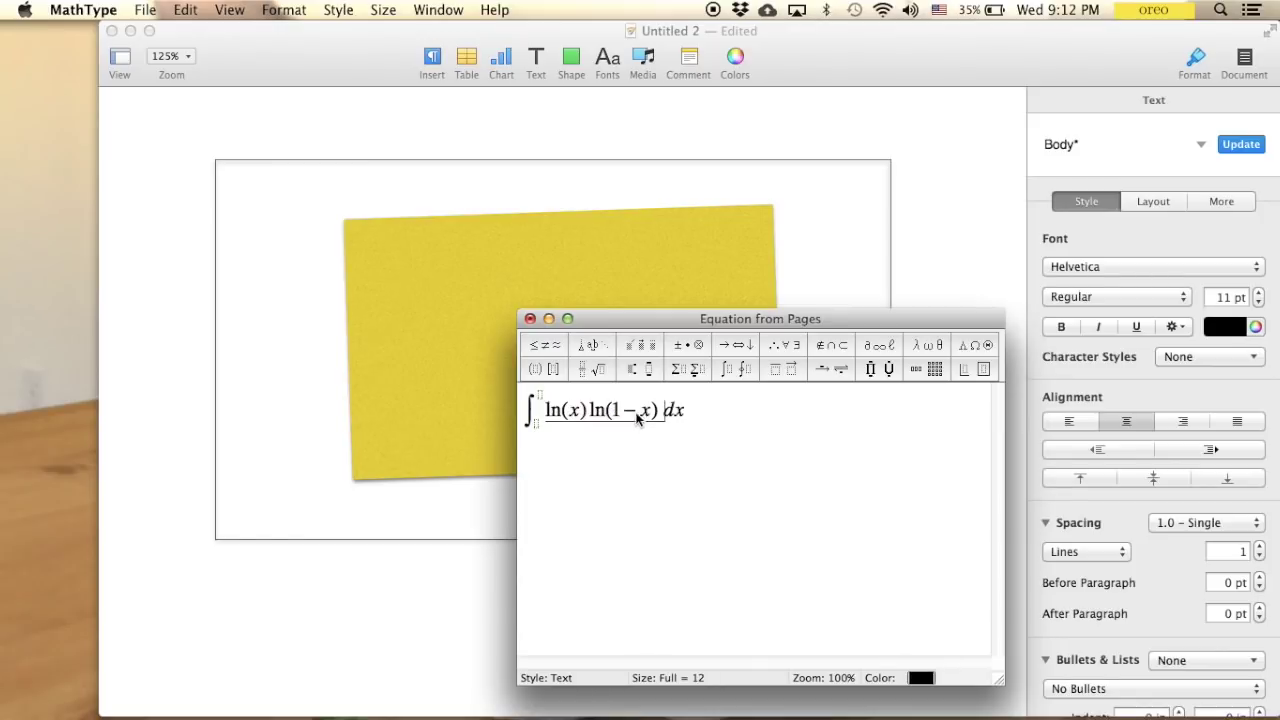
{"action": "left_click", "coordinate": [535, 424]}
{"action": "type", "text": "0"}
{"action": "left_click", "coordinate": [540, 398]}
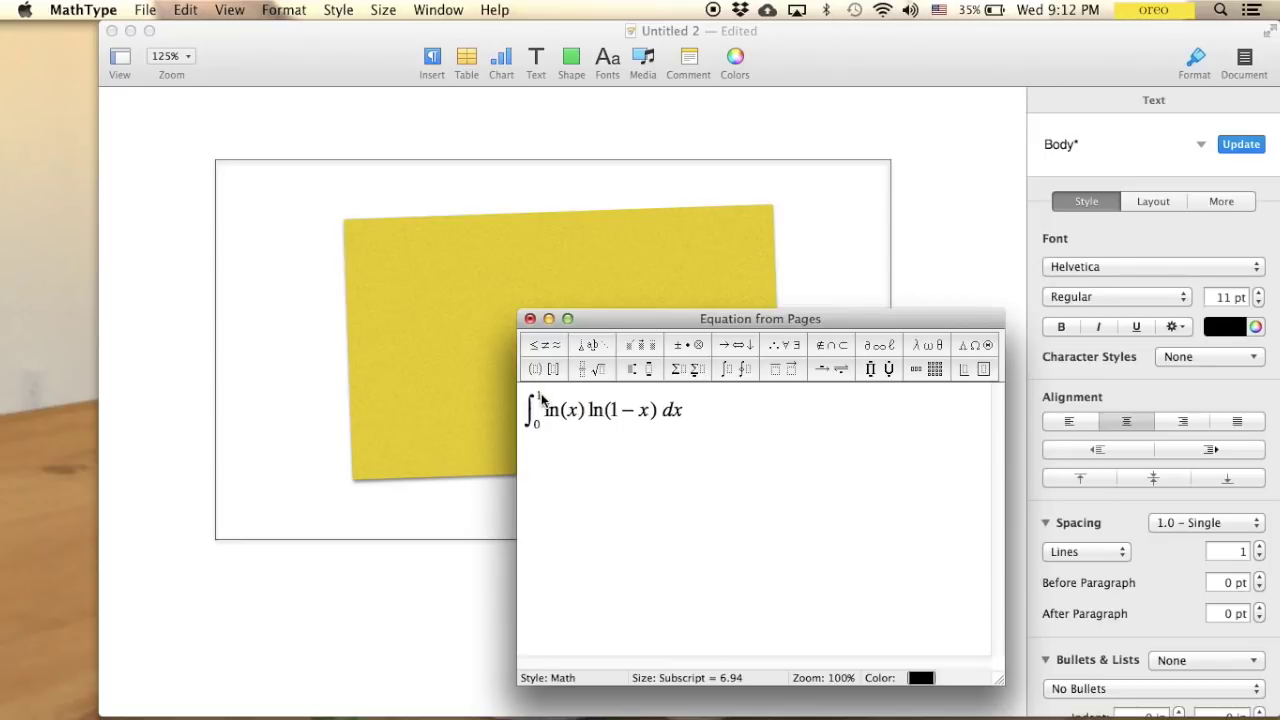
Step: Insert the equation into Pages, set Text Wrap to None, and enlarge it to 4.55 in over the note
{"action": "left_click", "coordinate": [530, 318]}
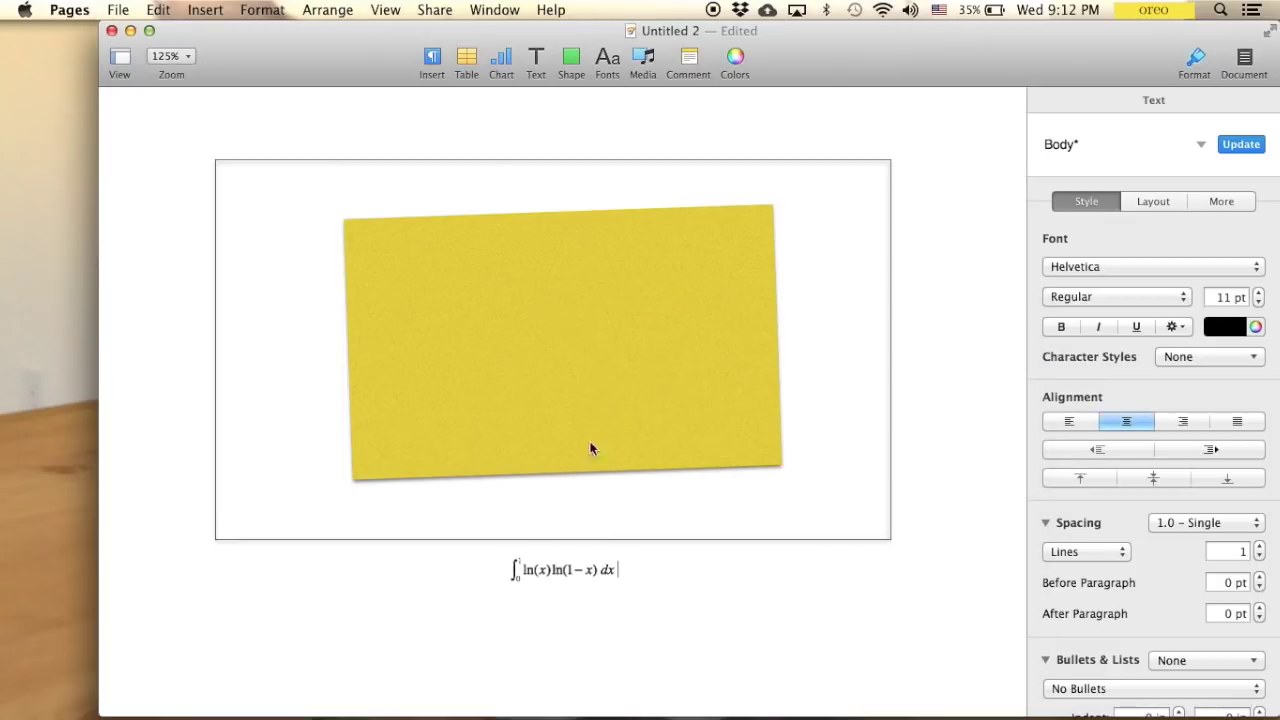
{"action": "left_click", "coordinate": [554, 573]}
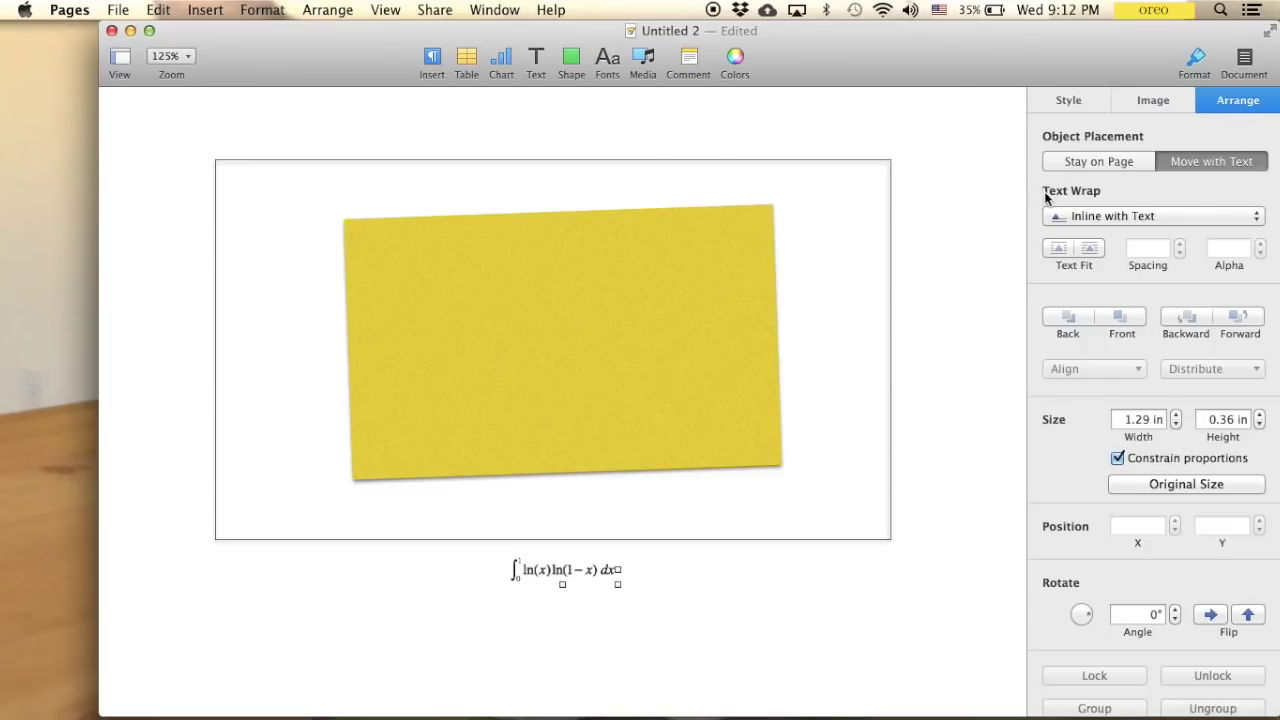
{"action": "left_click", "coordinate": [1095, 215]}
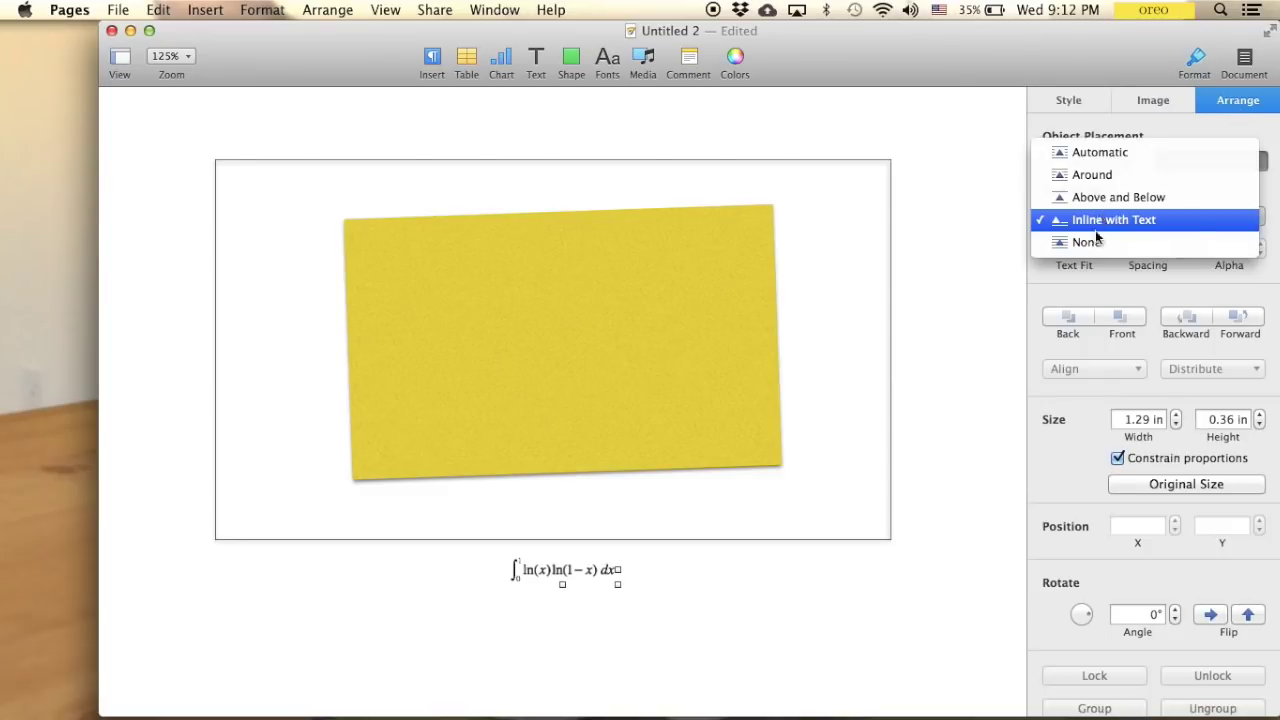
{"action": "left_click", "coordinate": [805, 441]}
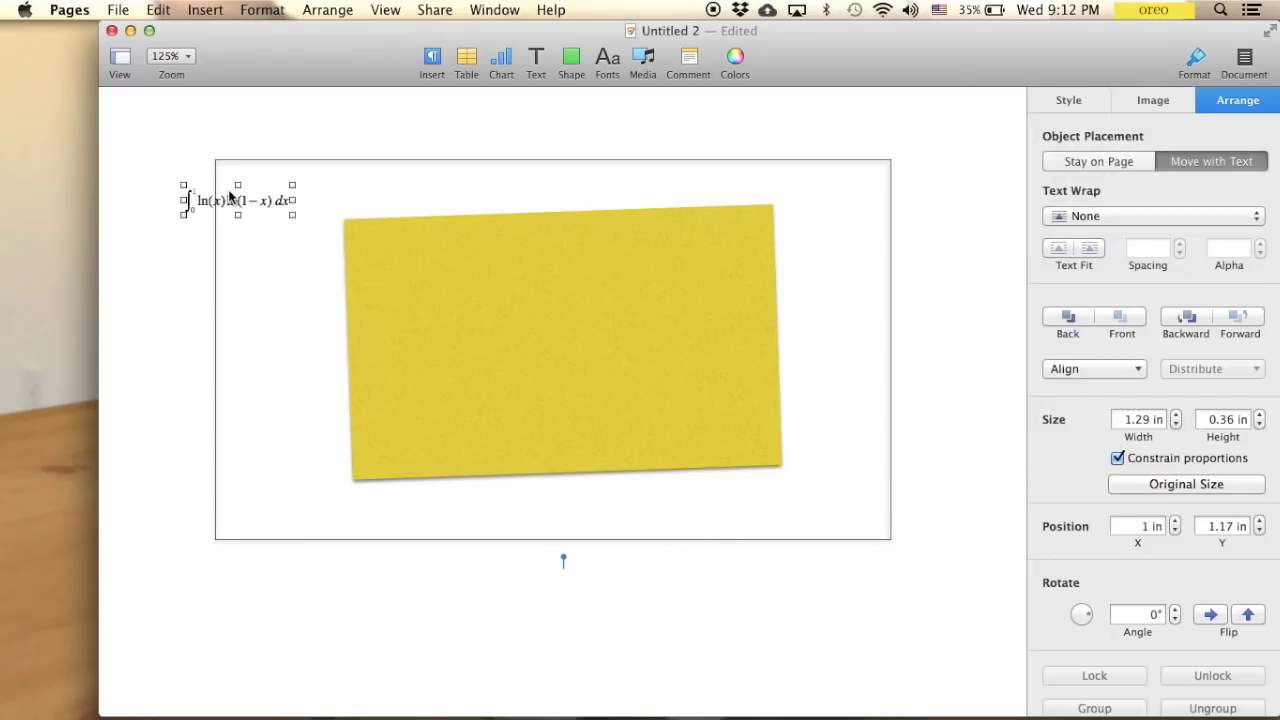
{"action": "left_click_drag", "start_coordinate": [232, 200], "coordinate": [706, 443]}
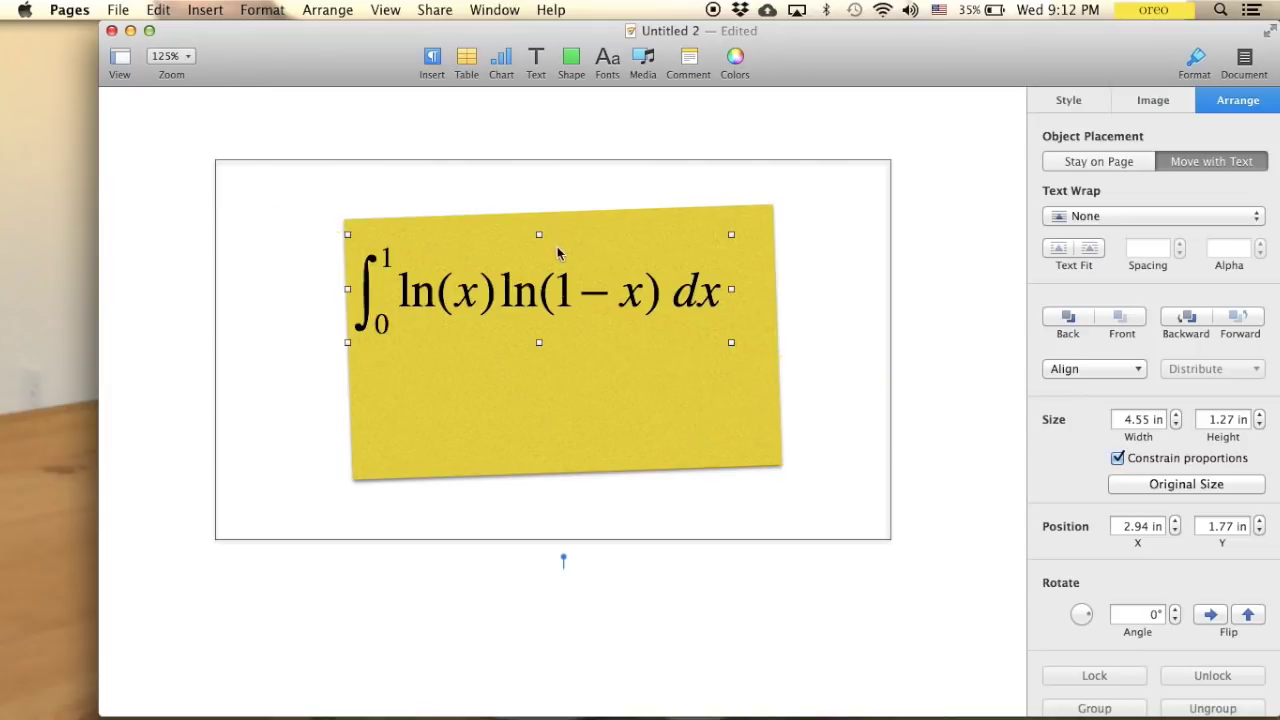
{"action": "left_click_drag", "start_coordinate": [534, 286], "coordinate": [453, 288]}
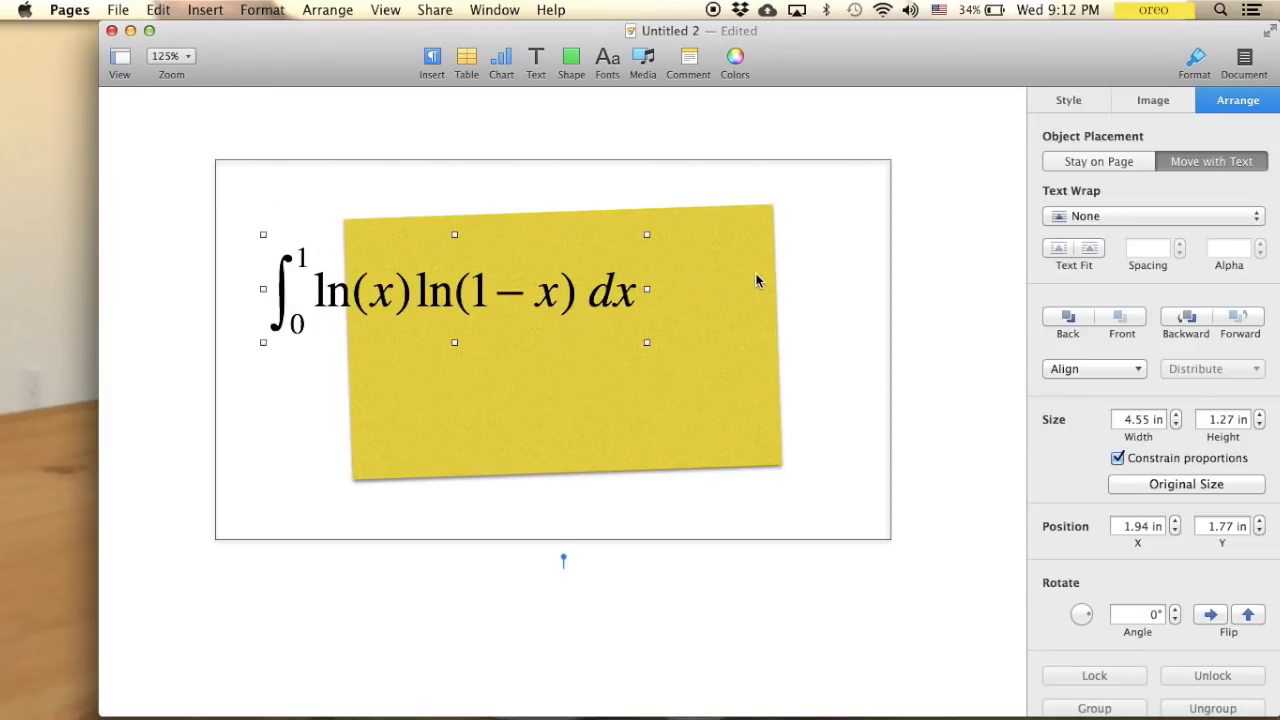
{"action": "right_click", "coordinate": [369, 299]}
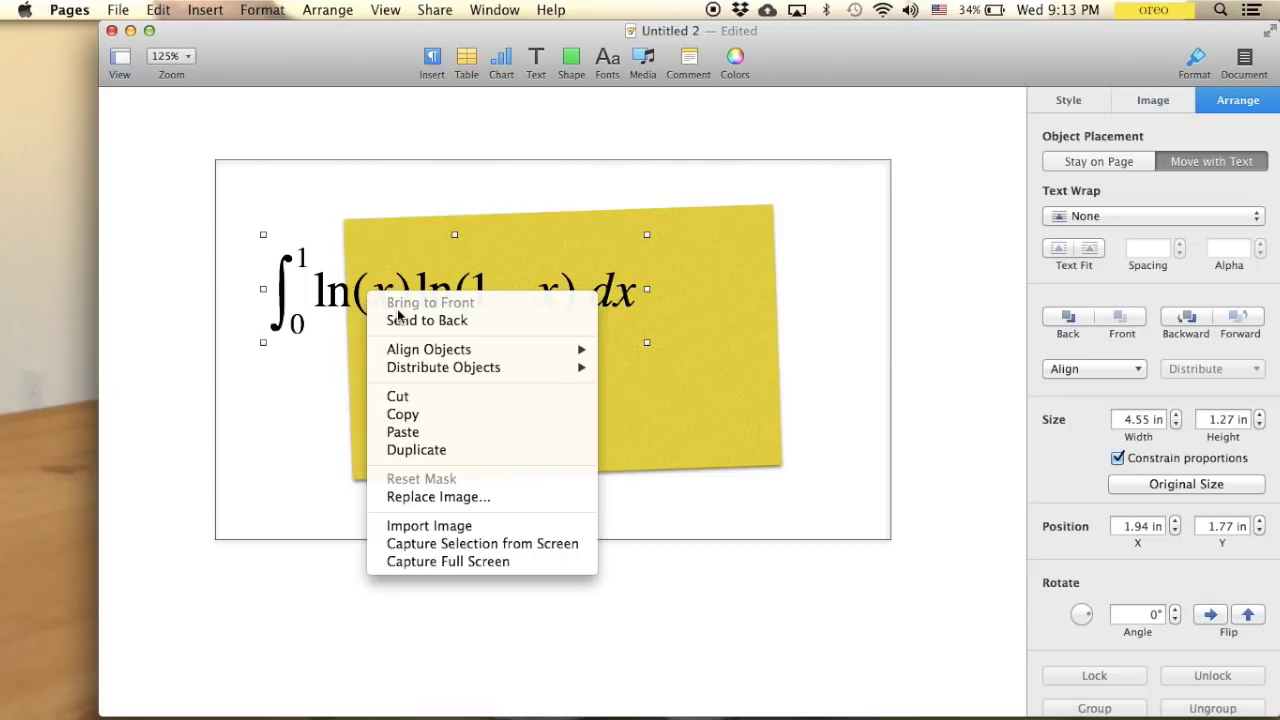
Step: Move the integral down onto the yellow note and shrink it to 3.68 in wide
{"action": "left_click", "coordinate": [362, 190]}
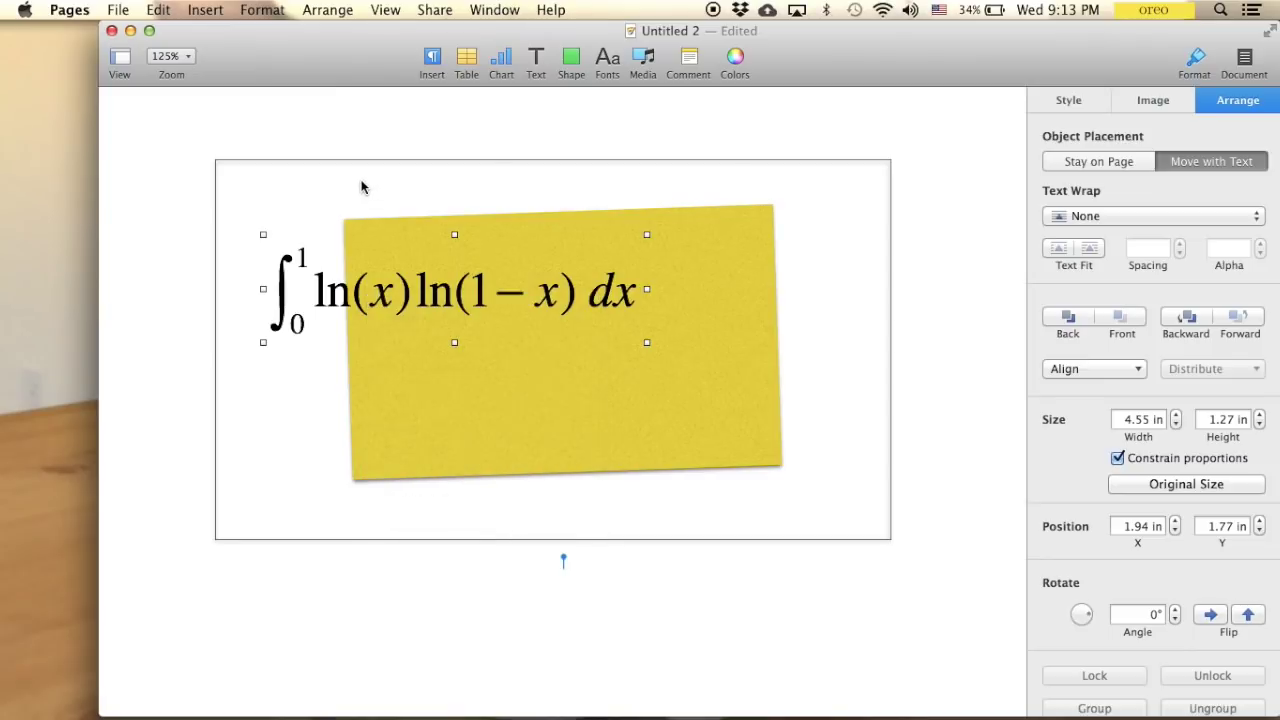
{"action": "left_click_drag", "start_coordinate": [318, 305], "coordinate": [435, 455]}
{"action": "left_click_drag", "start_coordinate": [766, 500], "coordinate": [690, 474]}
{"action": "left_click_drag", "start_coordinate": [580, 436], "coordinate": [621, 437]}
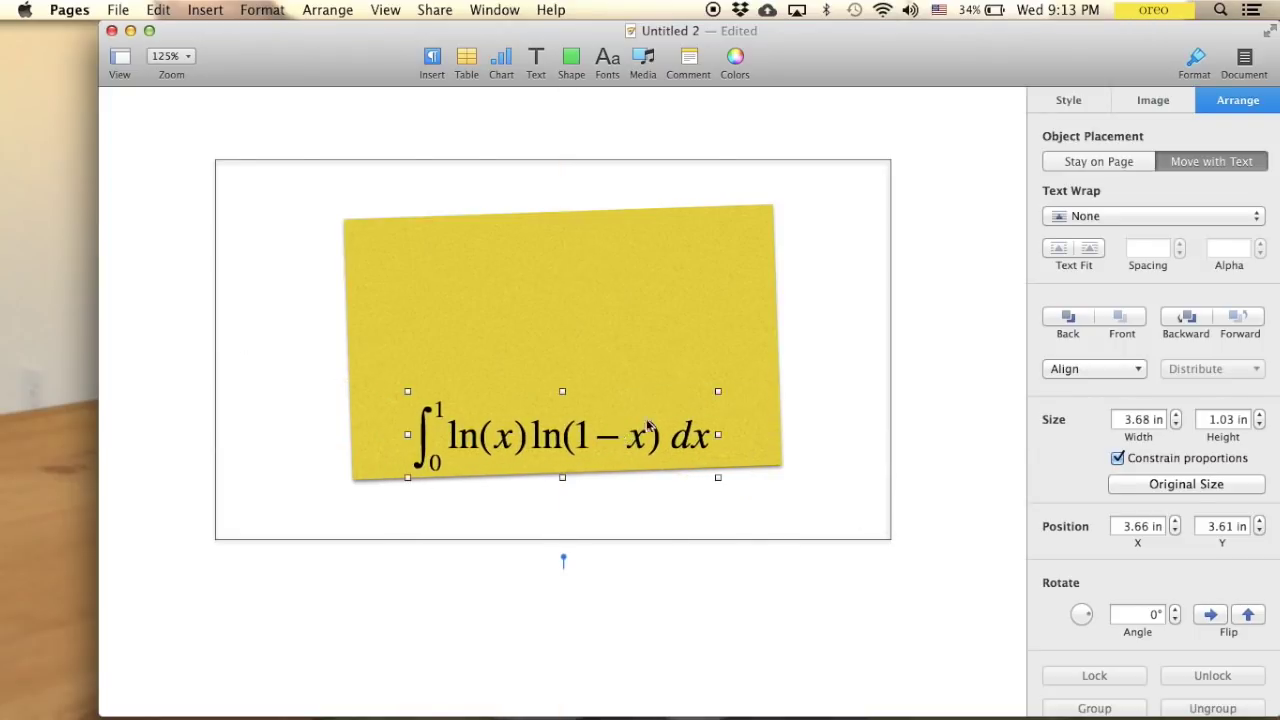
Step: Widen the yellow note to 6.5 in by 3.3 in and nudge the integral slightly lower
{"action": "left_click", "coordinate": [545, 335]}
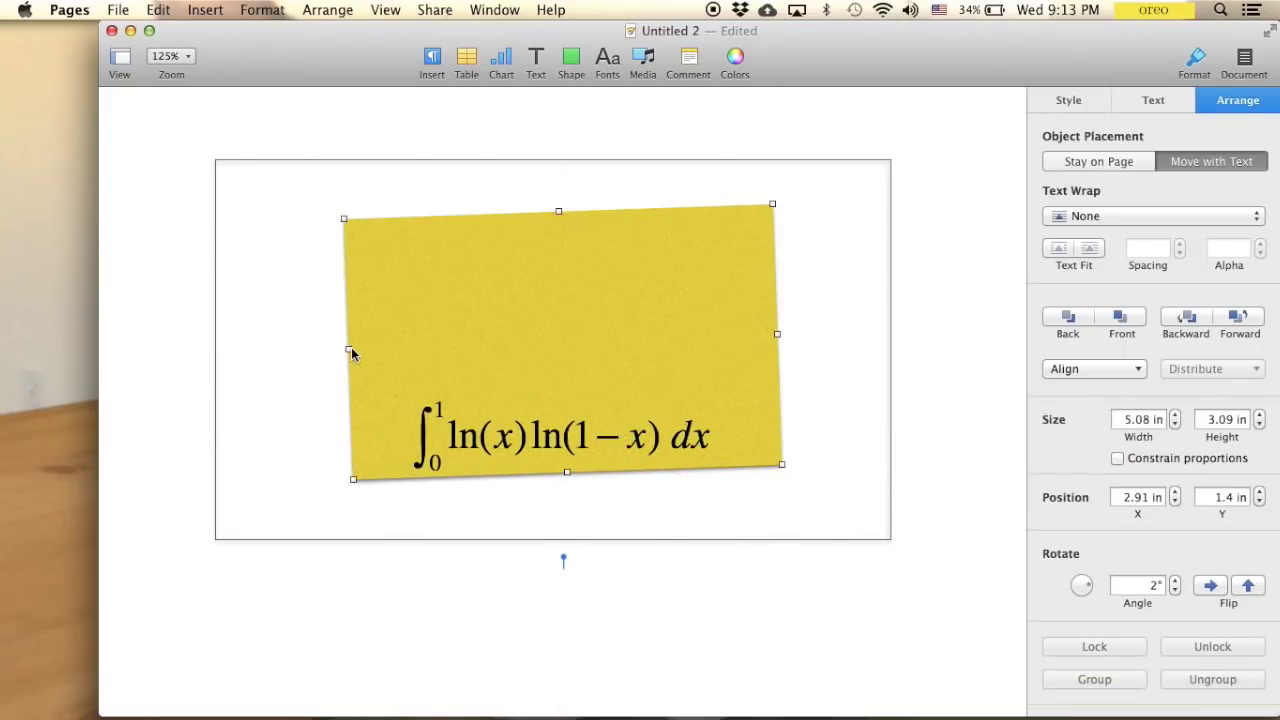
{"action": "left_click_drag", "start_coordinate": [350, 350], "coordinate": [279, 351]}
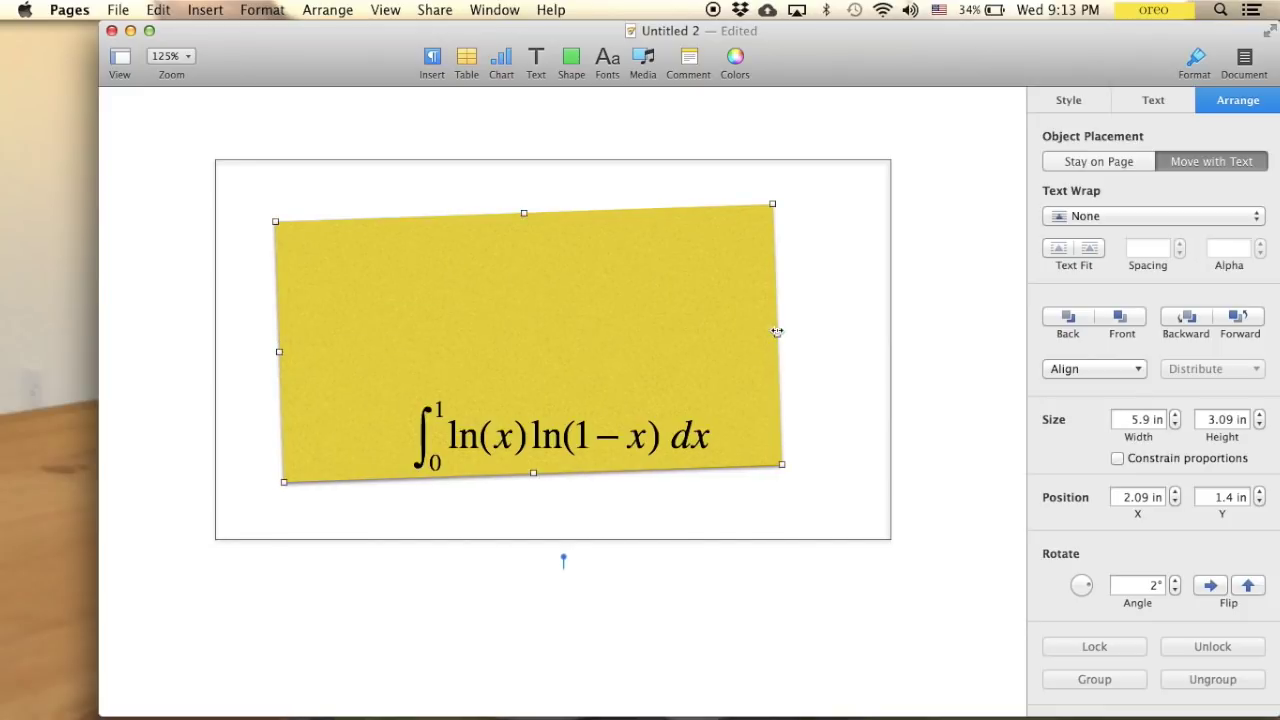
{"action": "left_click_drag", "start_coordinate": [777, 332], "coordinate": [829, 332]}
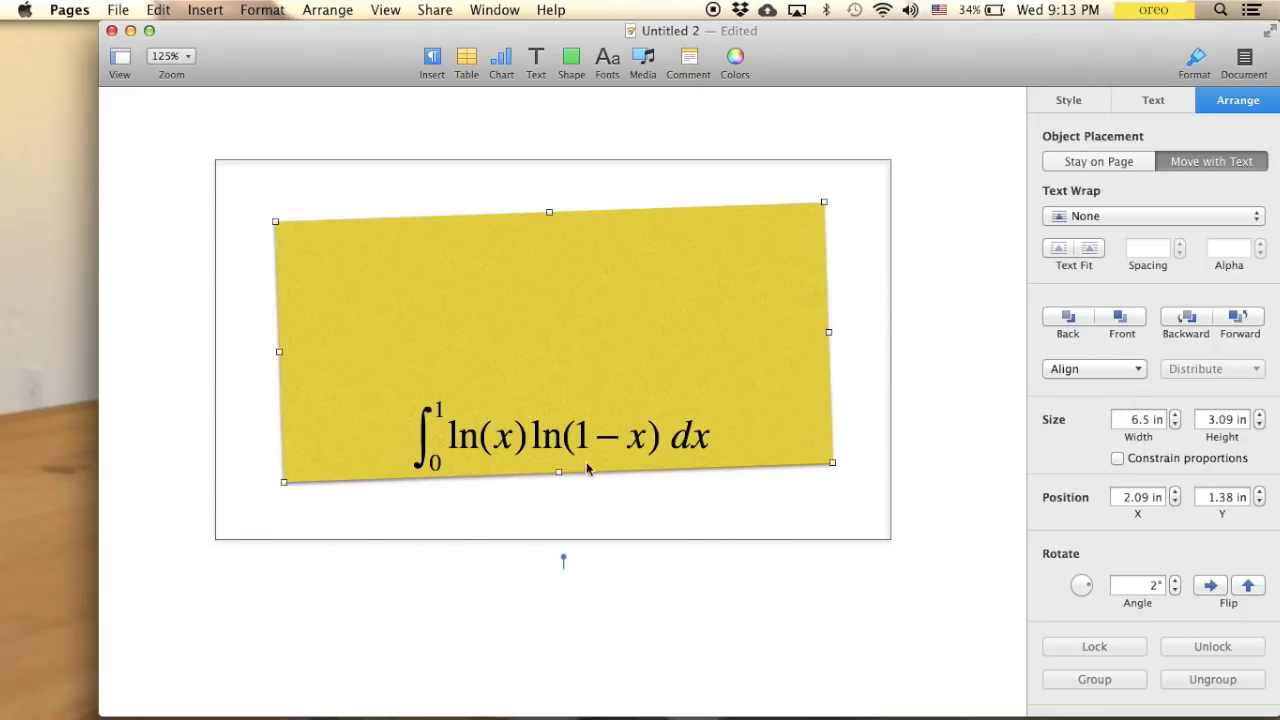
{"action": "left_click_drag", "start_coordinate": [558, 475], "coordinate": [559, 494]}
{"action": "left_click", "coordinate": [559, 622]}
{"action": "left_click_drag", "start_coordinate": [545, 432], "coordinate": [546, 454]}
{"action": "left_click", "coordinate": [539, 608]}
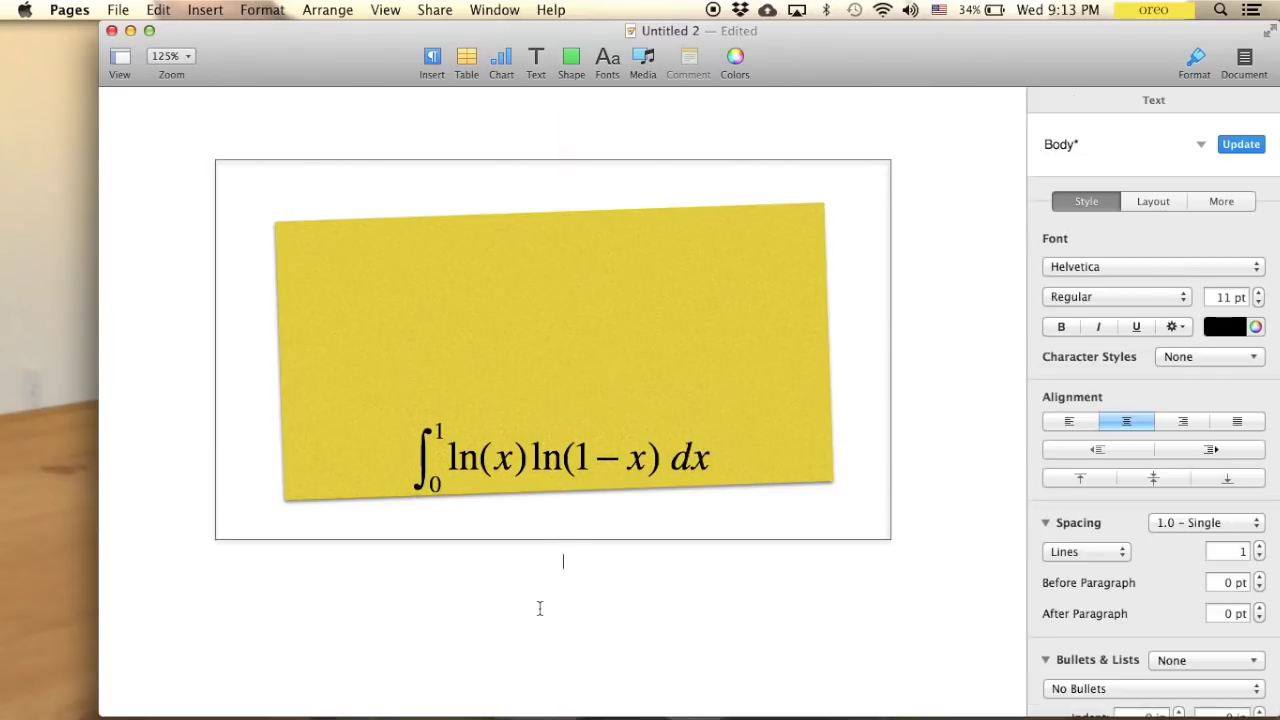
Step: Add a text box and type the title 'How I make my thumbnails!'
{"action": "left_click", "coordinate": [533, 58]}
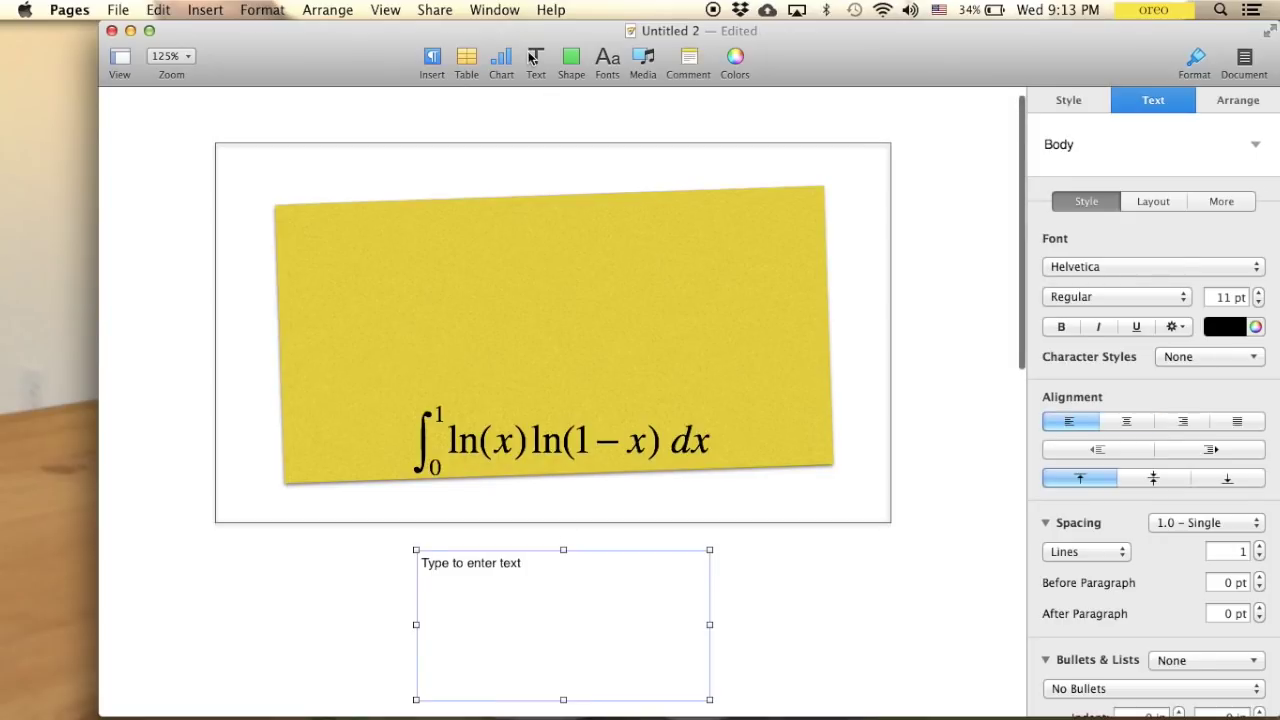
{"action": "left_click", "coordinate": [498, 578]}
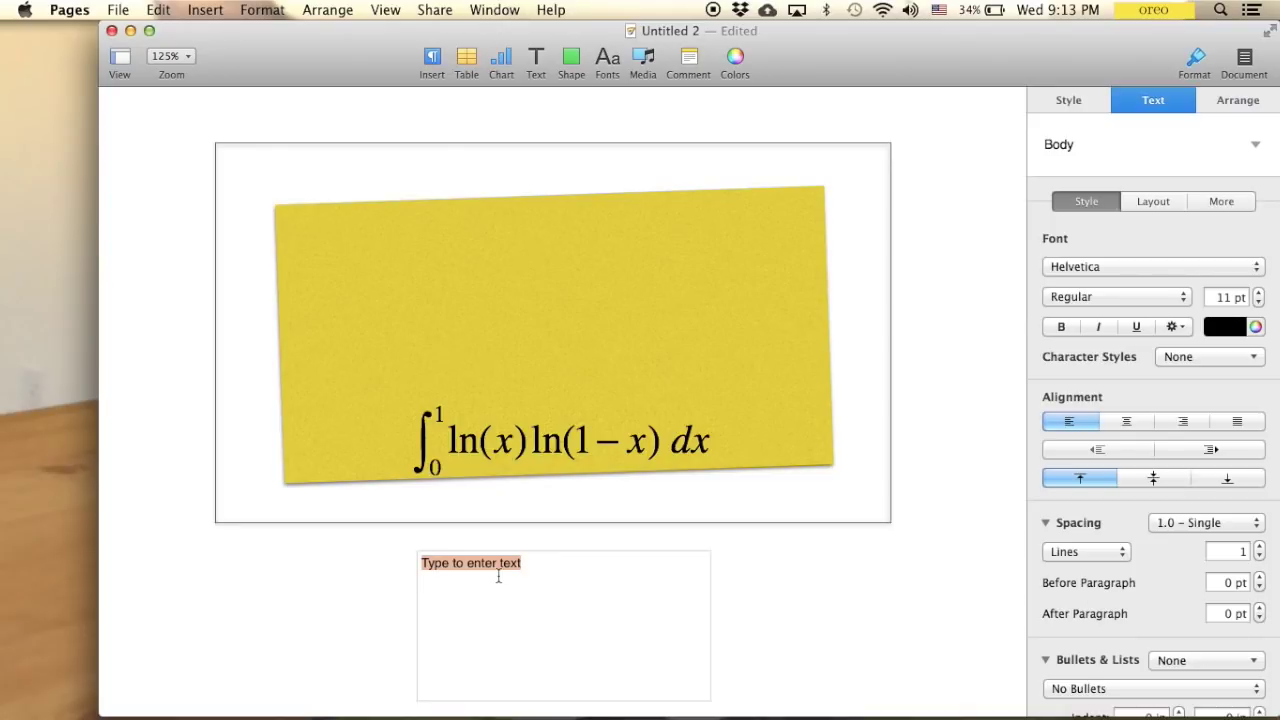
{"action": "type", "text": "HOw I"}
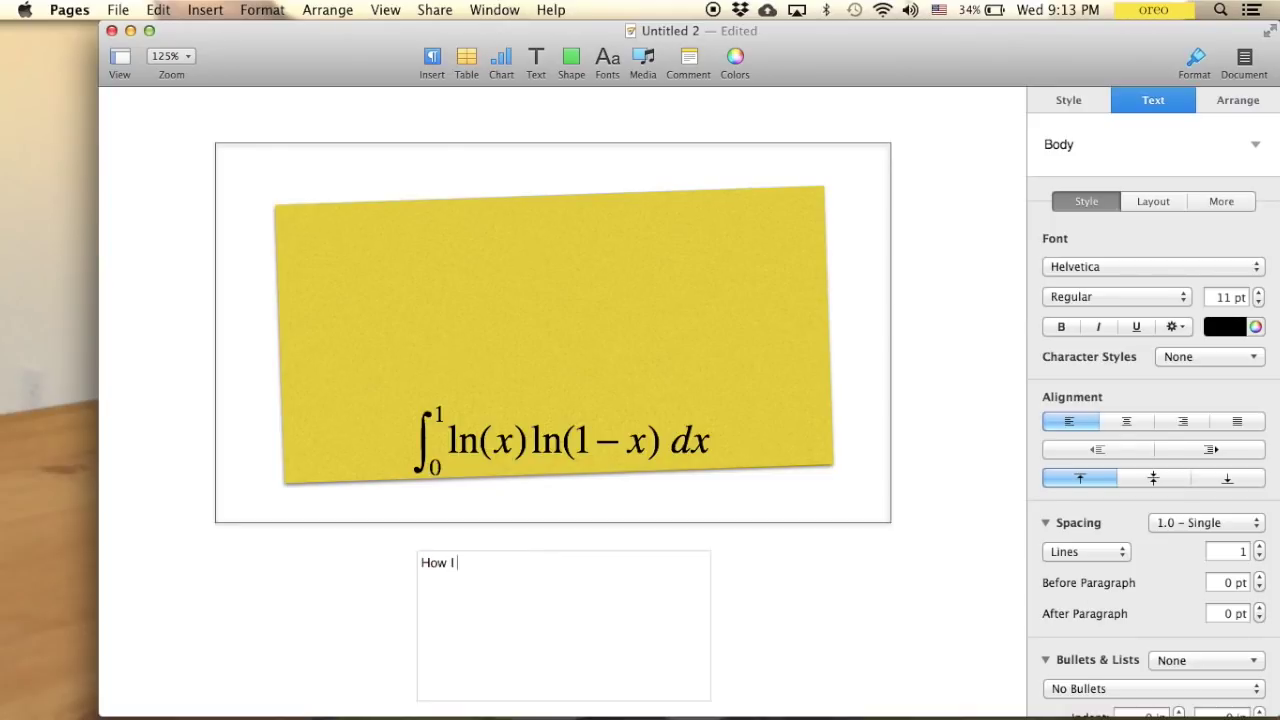
{"action": "type", "text": " make my thumbnails!"}
Step: Set the title to Krungthep at 29 pt and centre it
{"action": "key", "text": "super+a"}
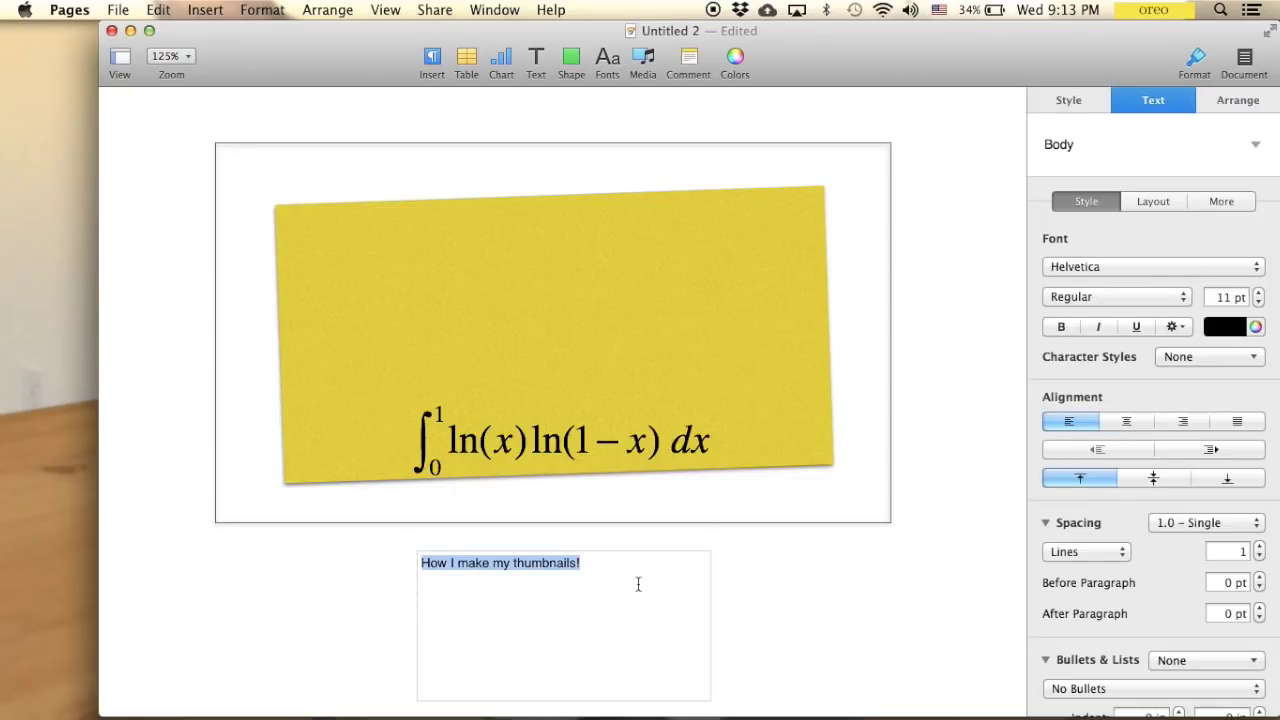
{"action": "left_click", "coordinate": [1179, 267]}
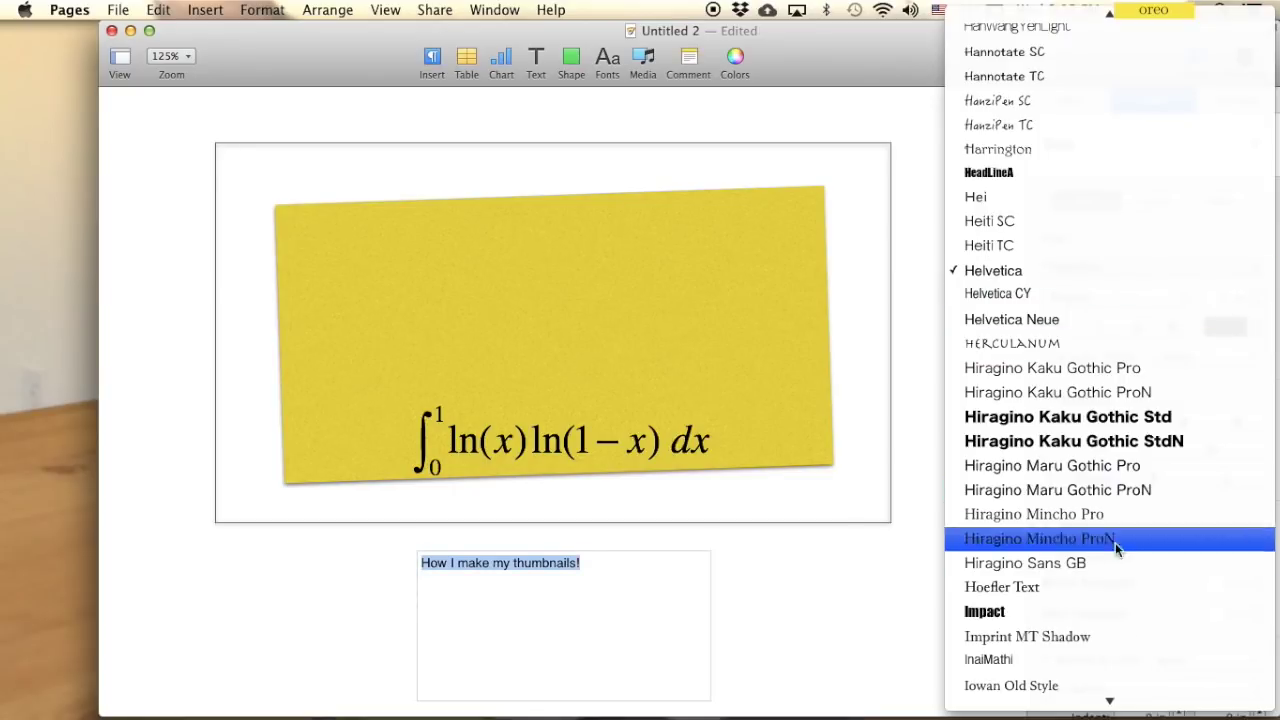
{"action": "scroll", "coordinate": [1115, 542], "scroll_direction": "down", "scroll_amount": 5}
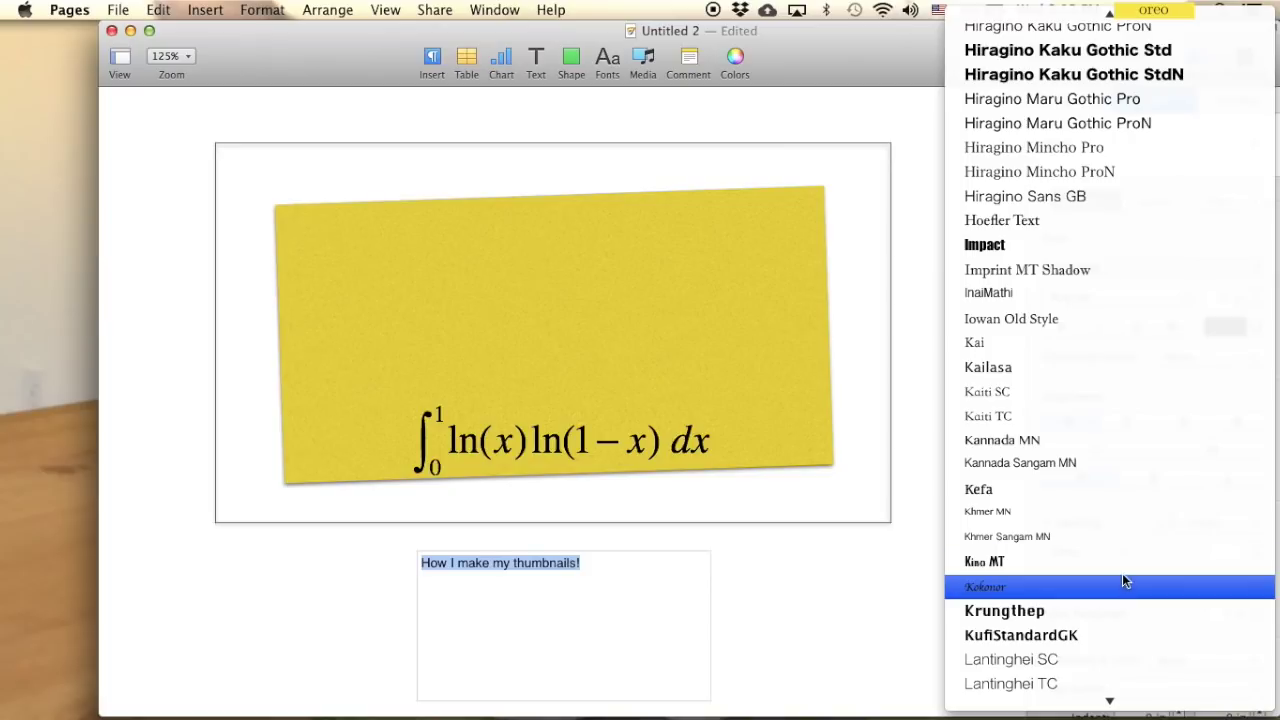
{"action": "left_click", "coordinate": [1114, 612]}
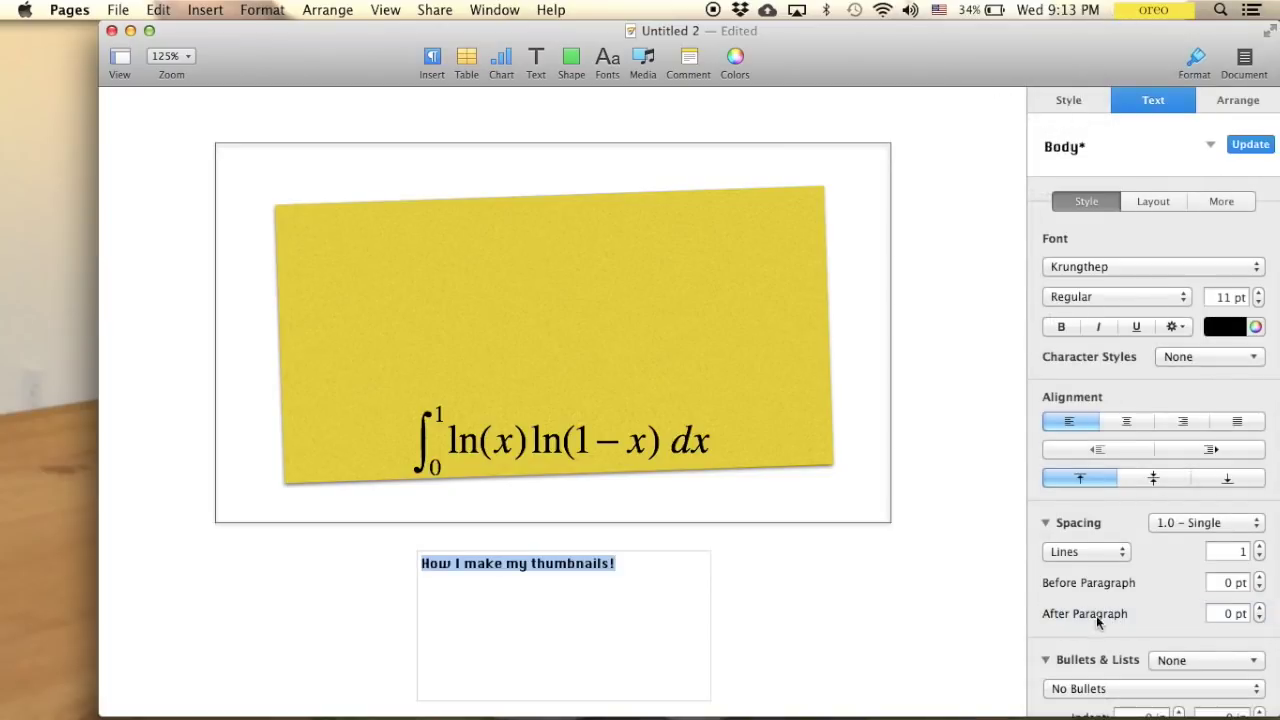
{"action": "left_click_drag", "start_coordinate": [1260, 293], "coordinate": [1260, 296]}
{"action": "left_click", "coordinate": [1260, 296]}
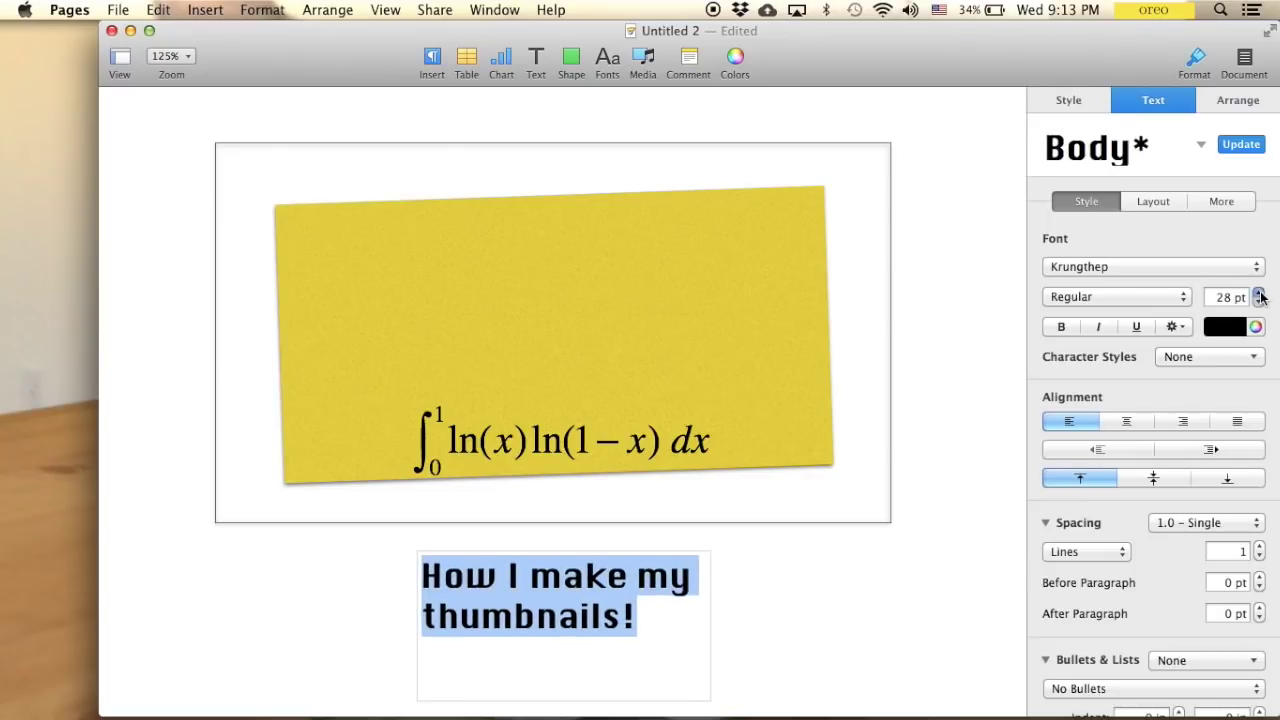
{"action": "left_click", "coordinate": [1260, 297]}
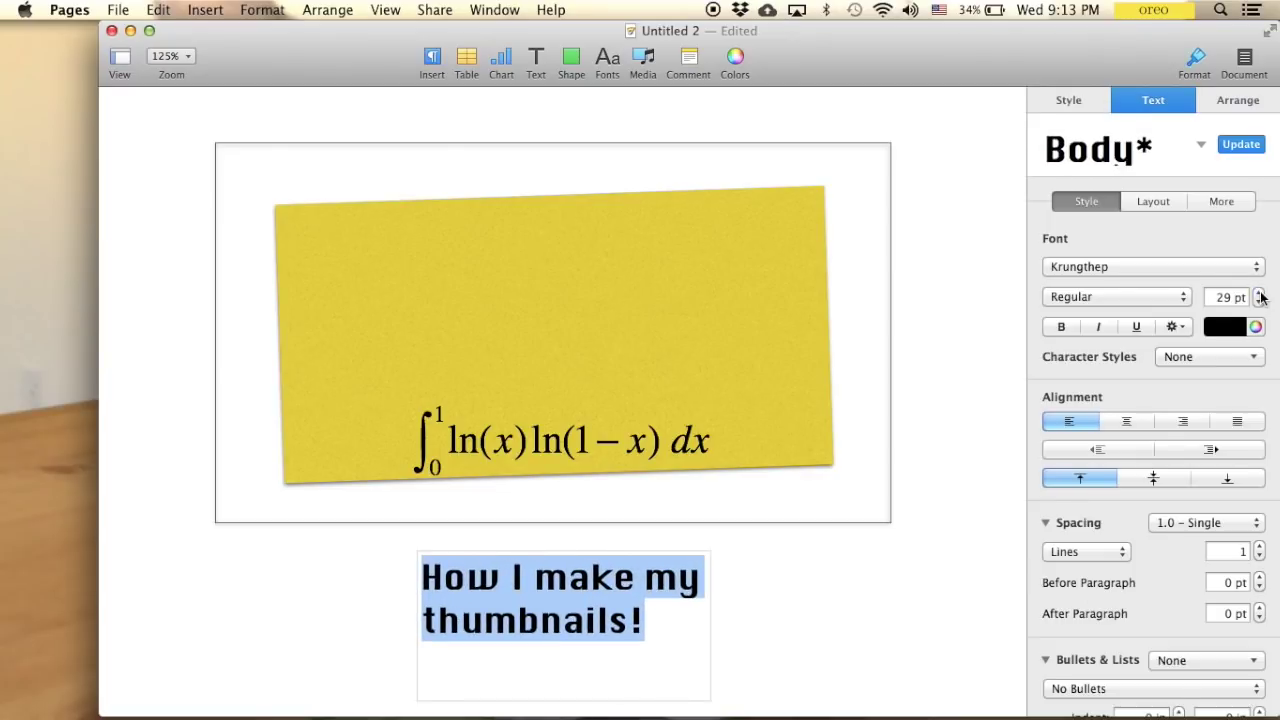
{"action": "left_click", "coordinate": [1127, 421]}
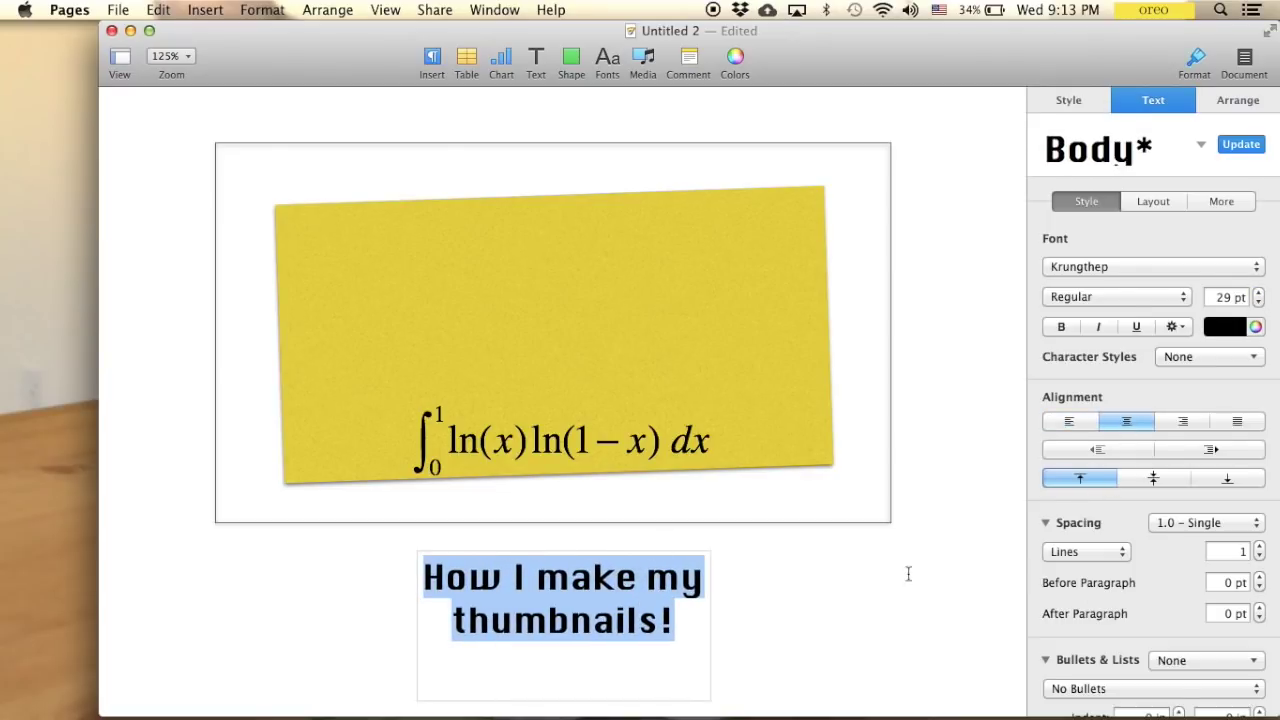
{"action": "left_click", "coordinate": [1238, 106]}
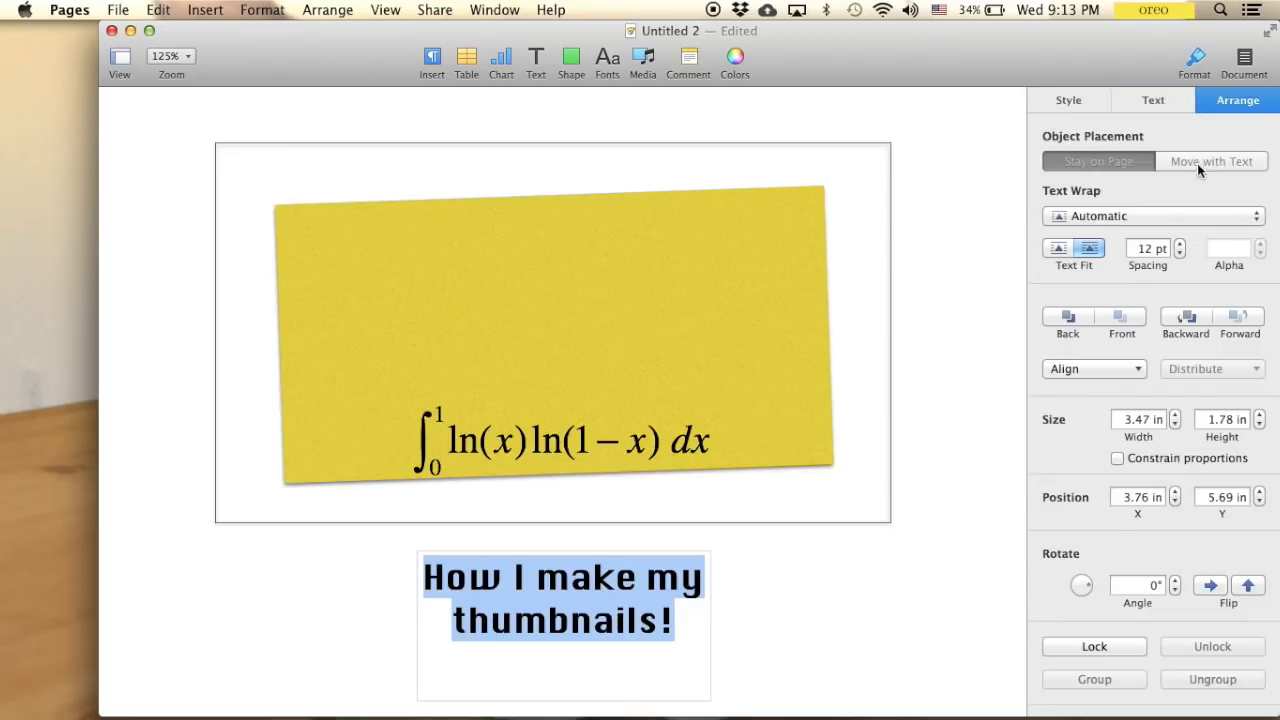
Step: Set the title box's Text Wrap to None, move it onto the yellow card, and resize it
{"action": "left_click", "coordinate": [1165, 216]}
{"action": "left_click", "coordinate": [626, 530]}
{"action": "left_click", "coordinate": [625, 530]}
{"action": "left_click", "coordinate": [586, 608]}
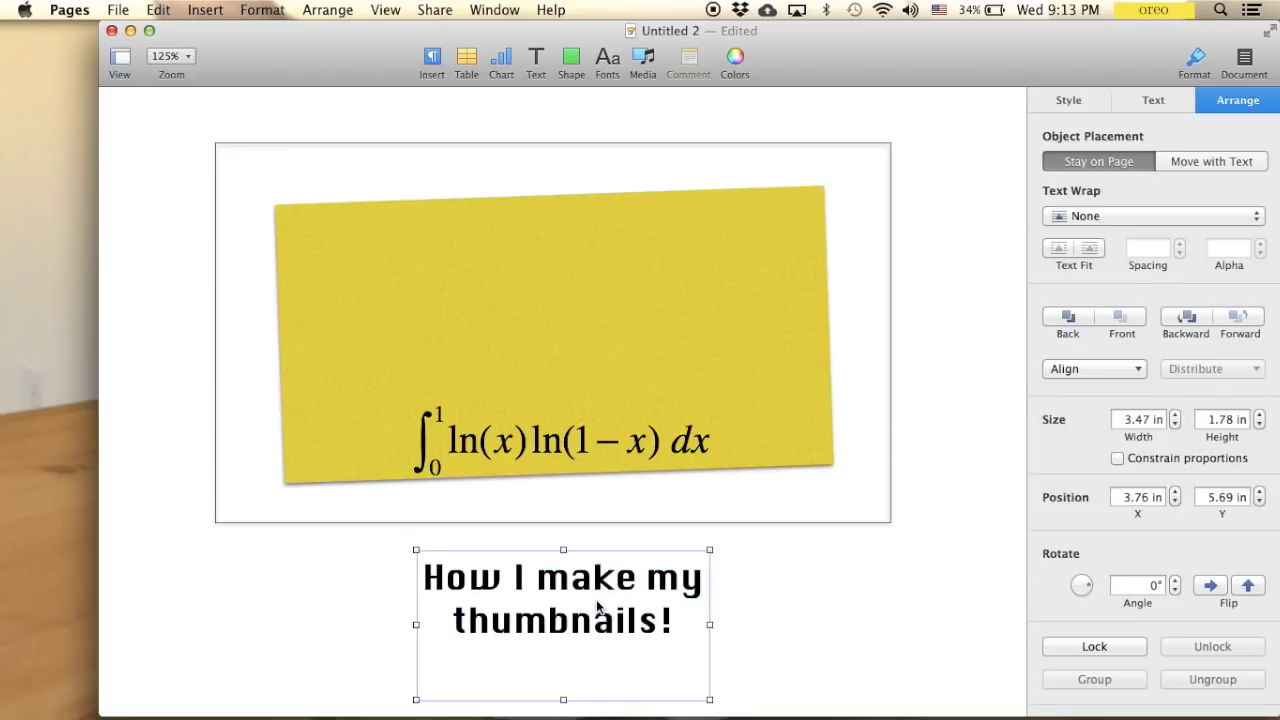
{"action": "left_click_drag", "start_coordinate": [537, 578], "coordinate": [546, 282]}
{"action": "left_click", "coordinate": [586, 617]}
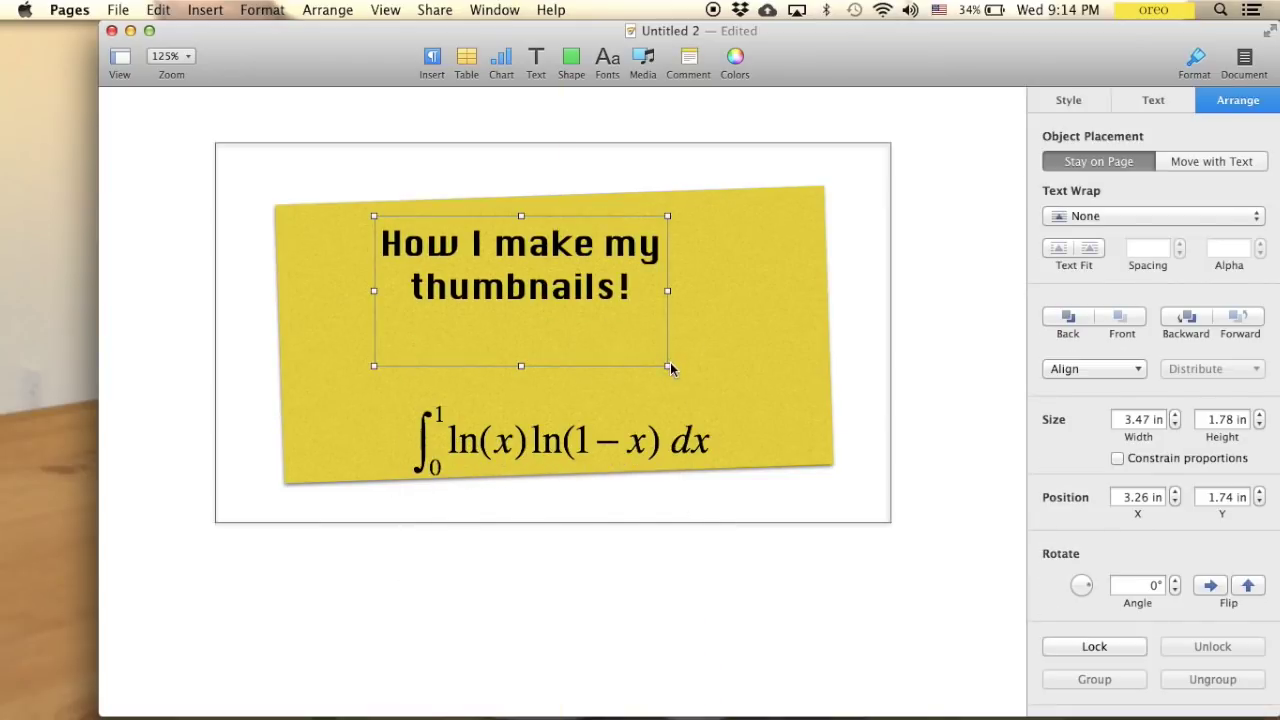
{"action": "left_click_drag", "start_coordinate": [670, 368], "coordinate": [846, 414]}
Step: Enlarge the title to 50 pt and widen its box so it wraps onto two lines
{"action": "key", "text": "Return"}
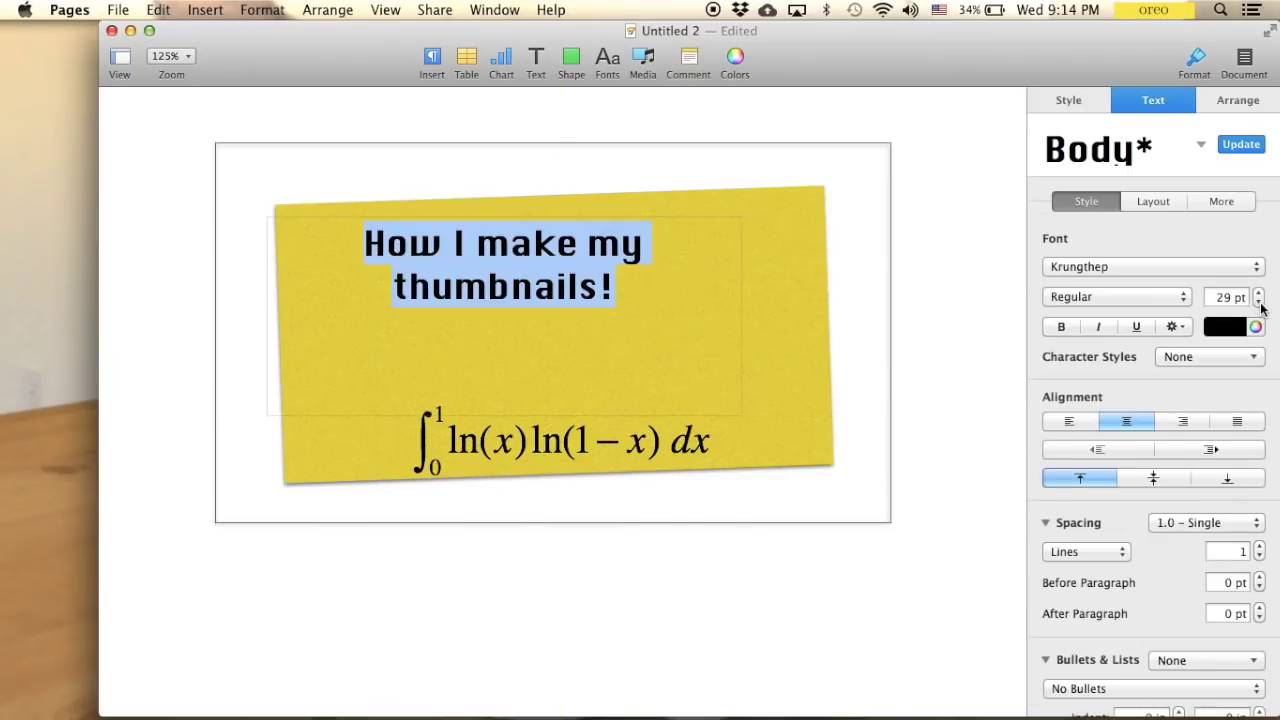
{"action": "left_click", "coordinate": [1259, 294]}
{"action": "left_click", "coordinate": [1259, 294]}
{"action": "left_click", "coordinate": [1259, 294]}
{"action": "left_click", "coordinate": [1259, 294]}
{"action": "left_click", "coordinate": [1259, 294]}
{"action": "left_click", "coordinate": [1259, 294]}
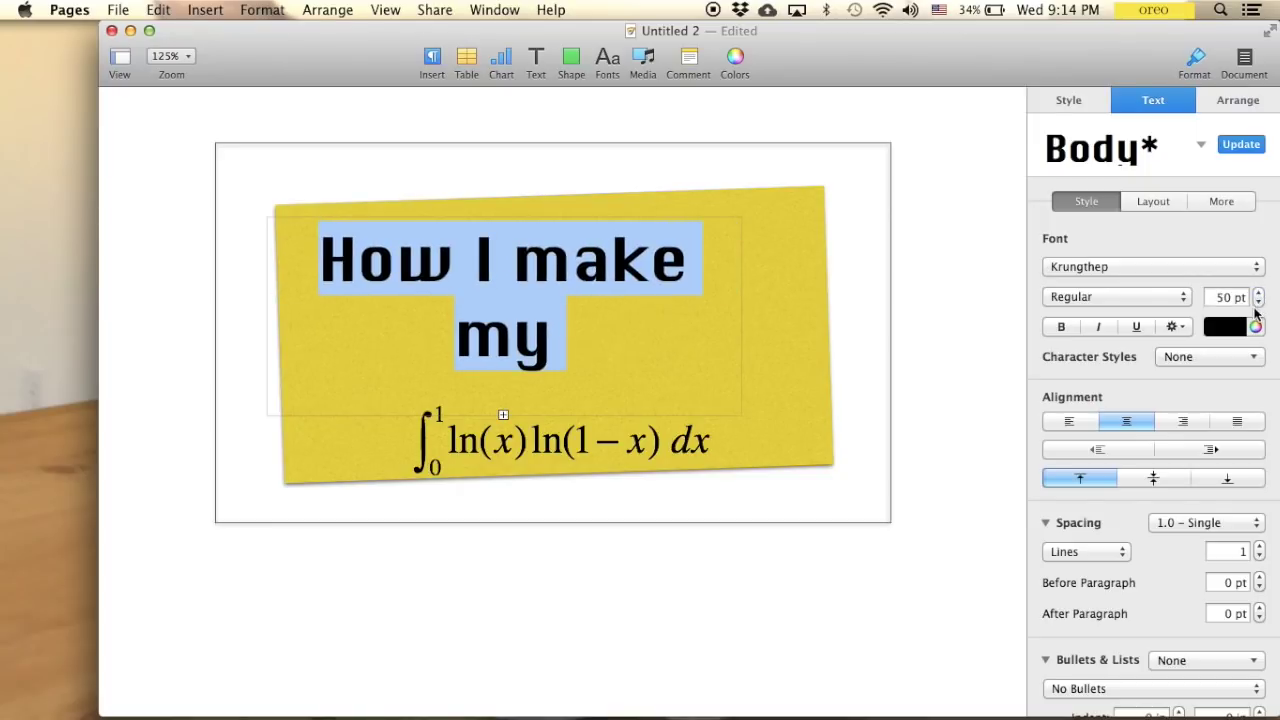
{"action": "left_click", "coordinate": [984, 314]}
{"action": "left_click", "coordinate": [763, 346]}
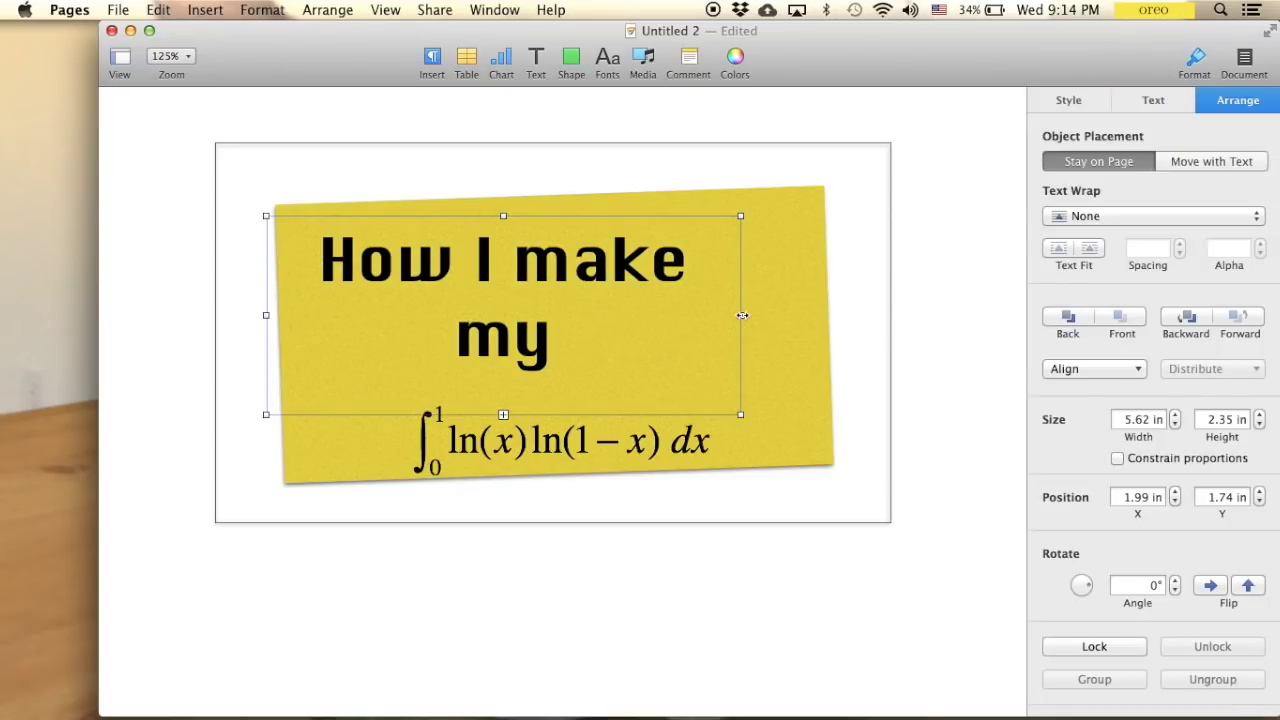
{"action": "left_click_drag", "start_coordinate": [742, 315], "coordinate": [826, 315]}
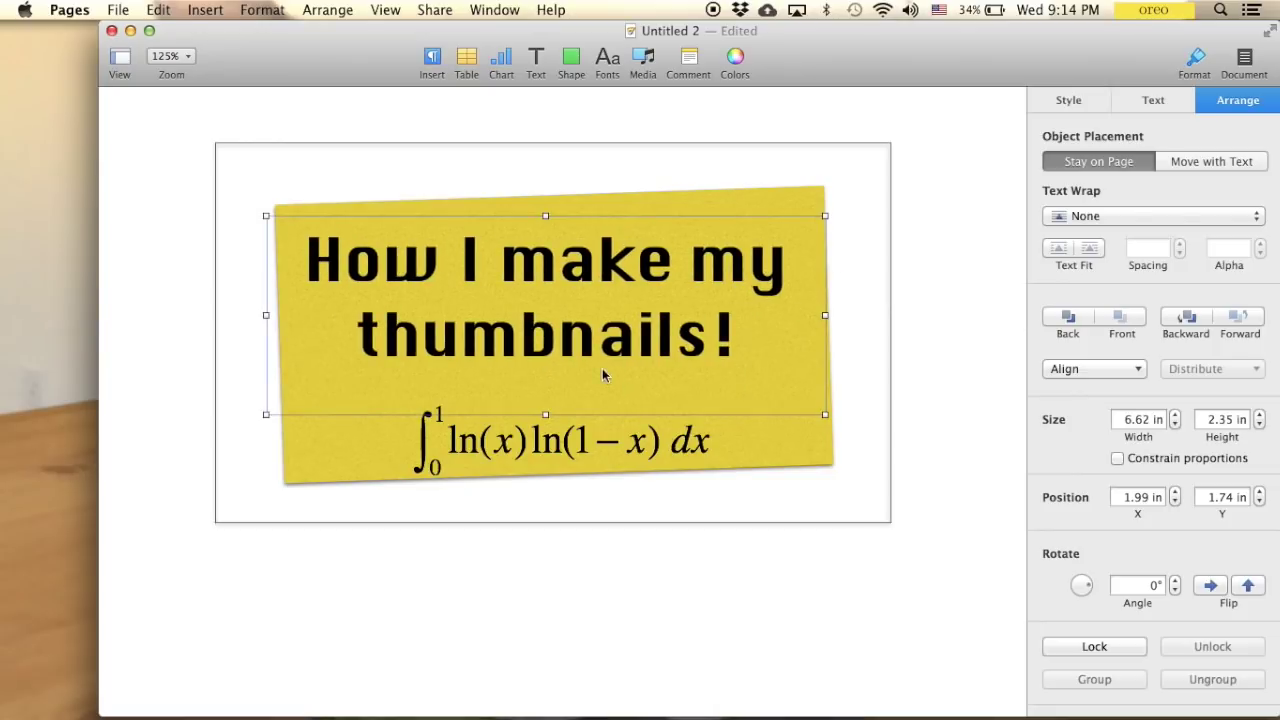
{"action": "mouse_move", "coordinate": [602, 368]}
{"action": "left_mouse_down"}
{"action": "mouse_move", "coordinate": [612, 384]}
{"action": "mouse_move", "coordinate": [592, 374]}
{"action": "left_mouse_up"}
Step: Colour the title text dark navy blue
{"action": "double_click", "coordinate": [690, 362]}
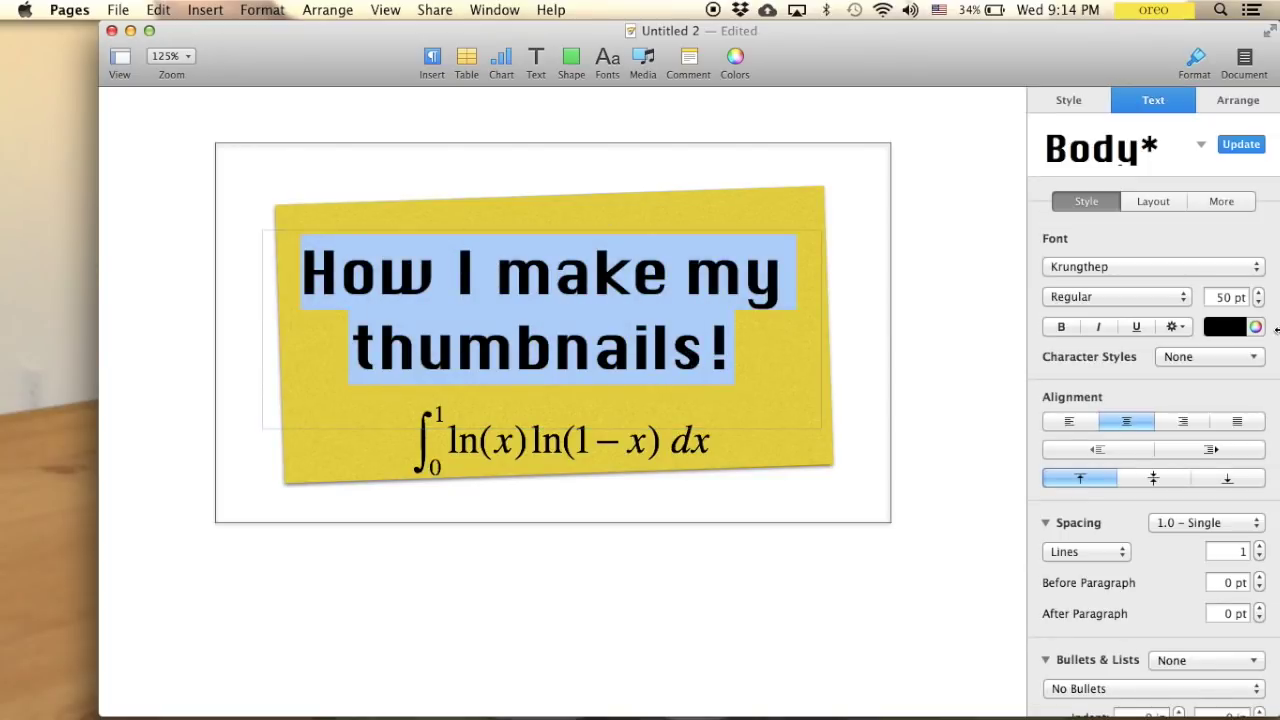
{"action": "left_click", "coordinate": [1255, 327]}
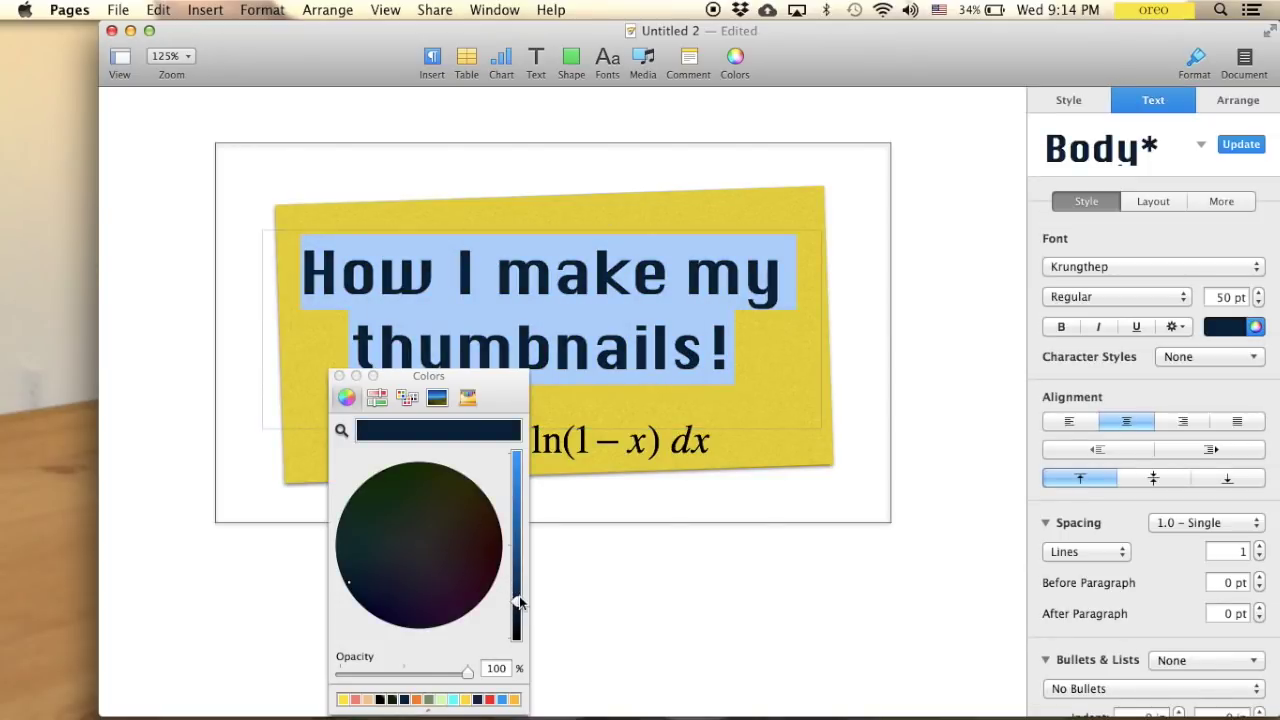
{"action": "left_click_drag", "start_coordinate": [519, 597], "coordinate": [519, 584]}
{"action": "left_click", "coordinate": [339, 376]}
{"action": "left_click", "coordinate": [286, 657]}
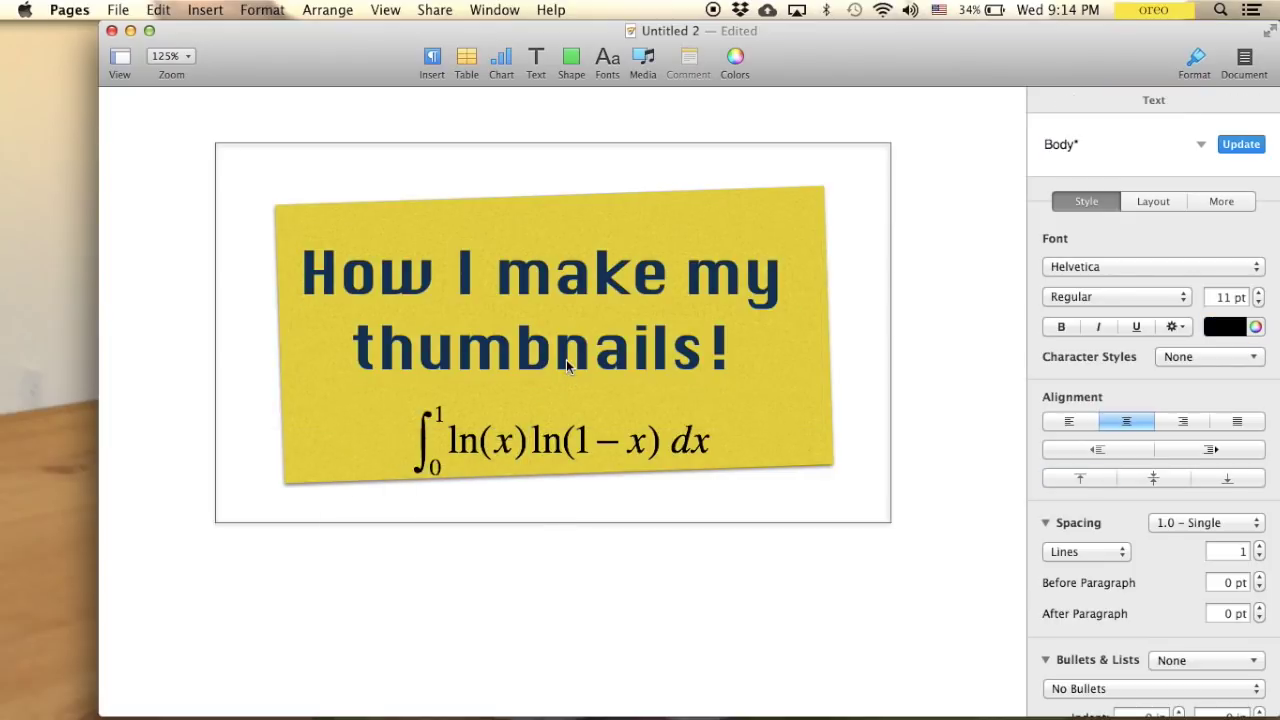
Step: Add a new text box below the card and type the name blackpenredpen
{"action": "left_click", "coordinate": [563, 543]}
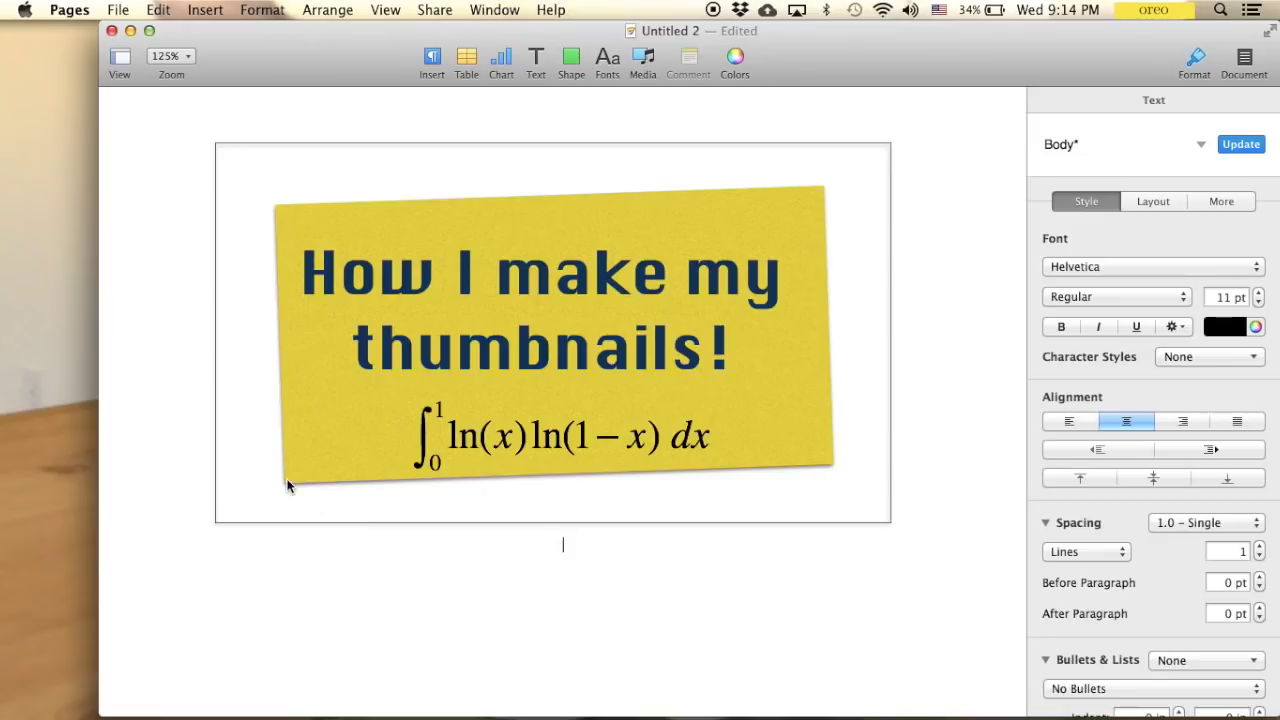
{"action": "left_click", "coordinate": [535, 63]}
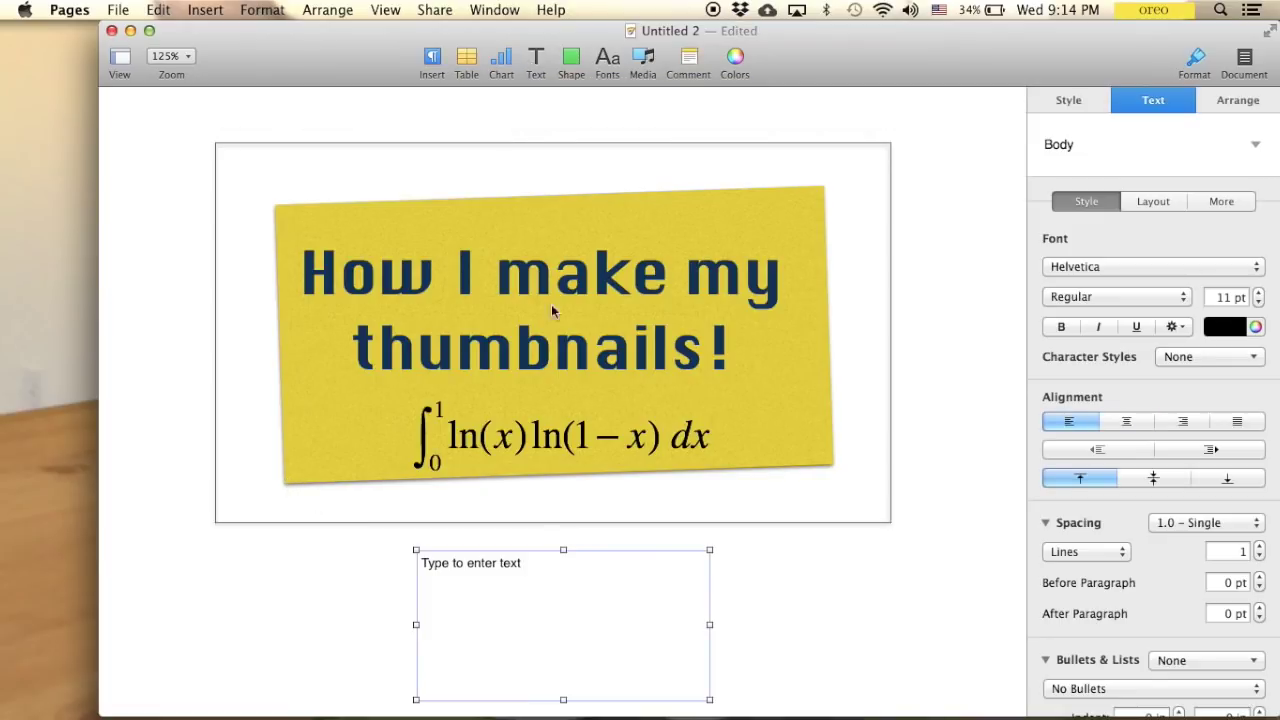
{"action": "double_click", "coordinate": [521, 580]}
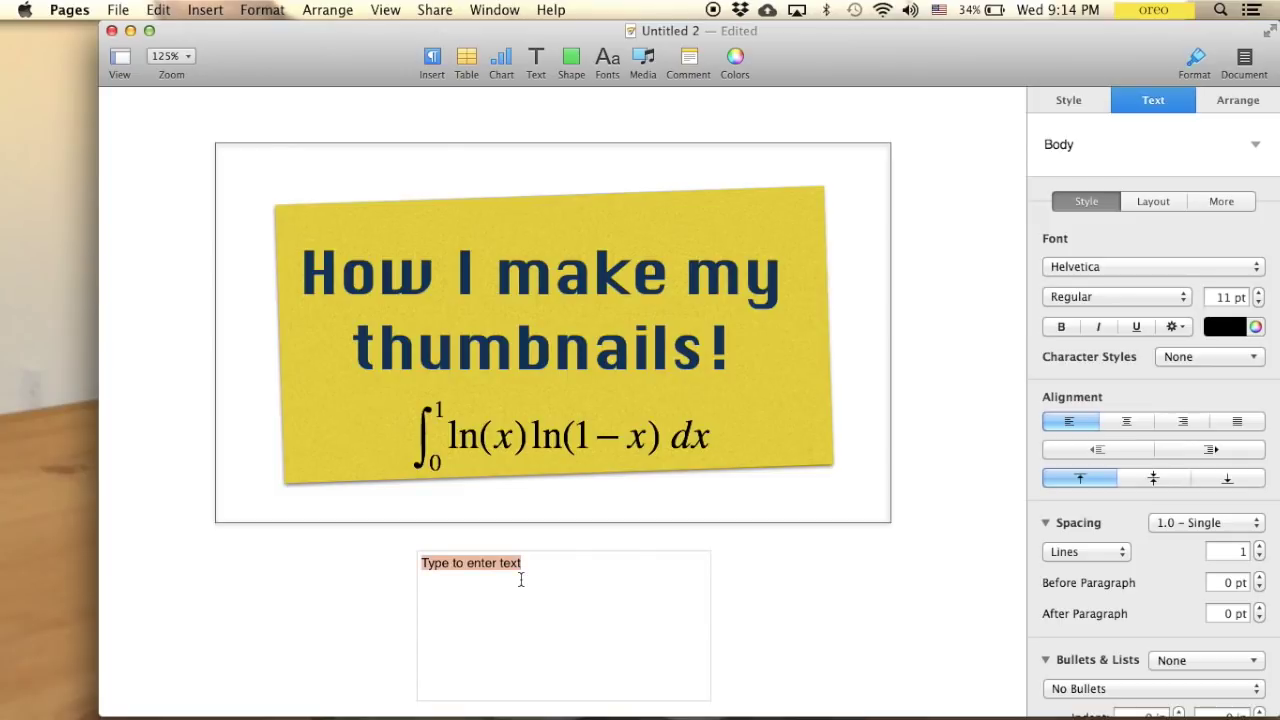
{"action": "type", "text": "blackpenredpen"}
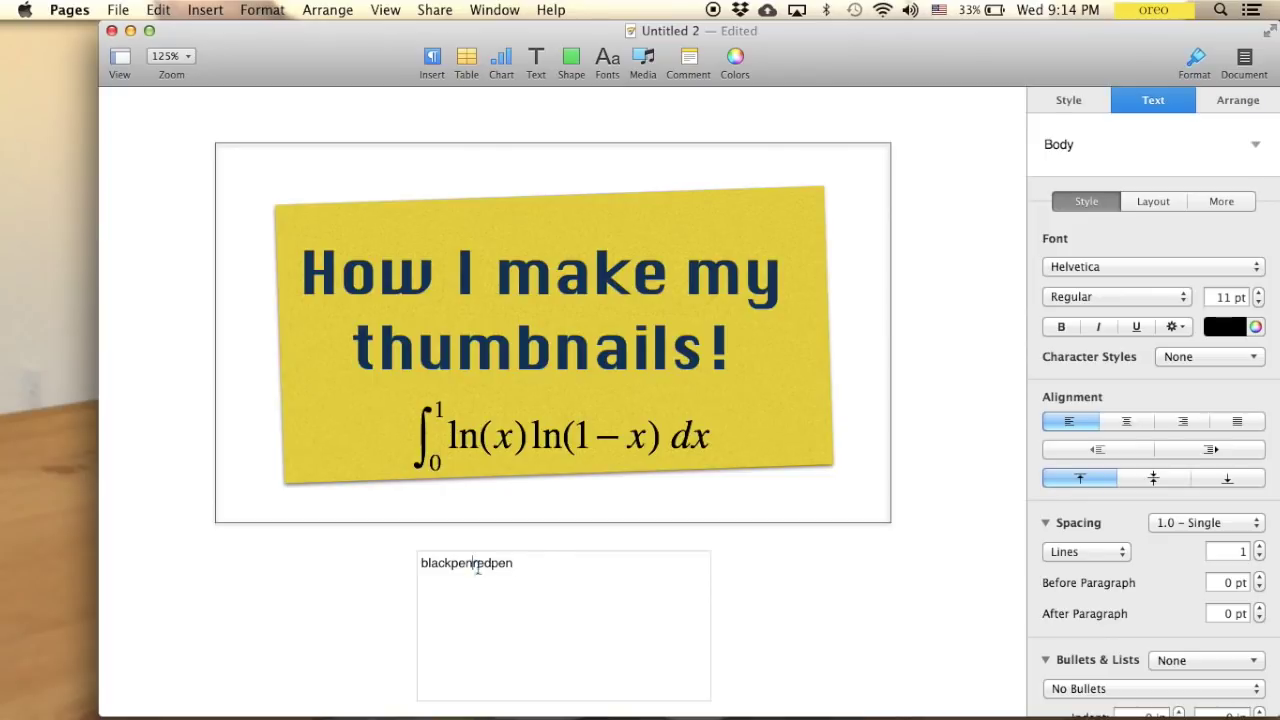
Step: Color the 'redpen' part of the name red
{"action": "left_click_drag", "start_coordinate": [478, 566], "coordinate": [540, 568]}
{"action": "left_click", "coordinate": [1256, 326]}
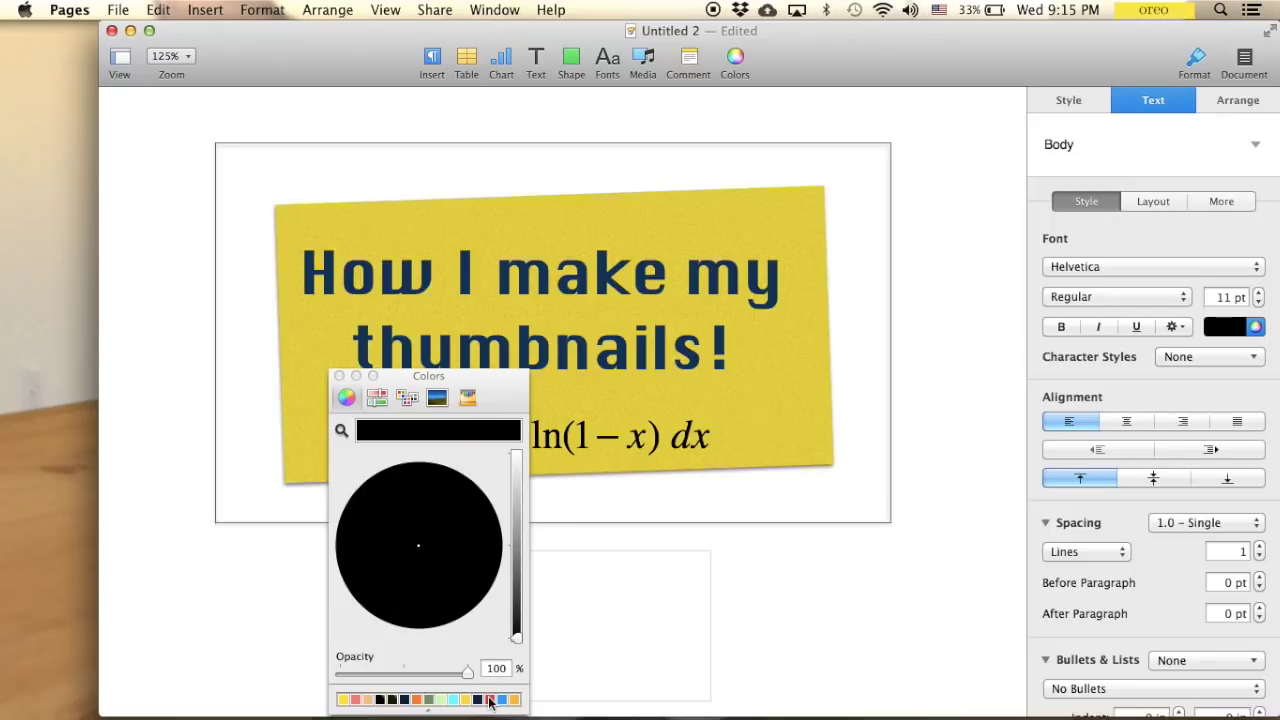
{"action": "left_click", "coordinate": [489, 699]}
{"action": "left_click", "coordinate": [340, 376]}
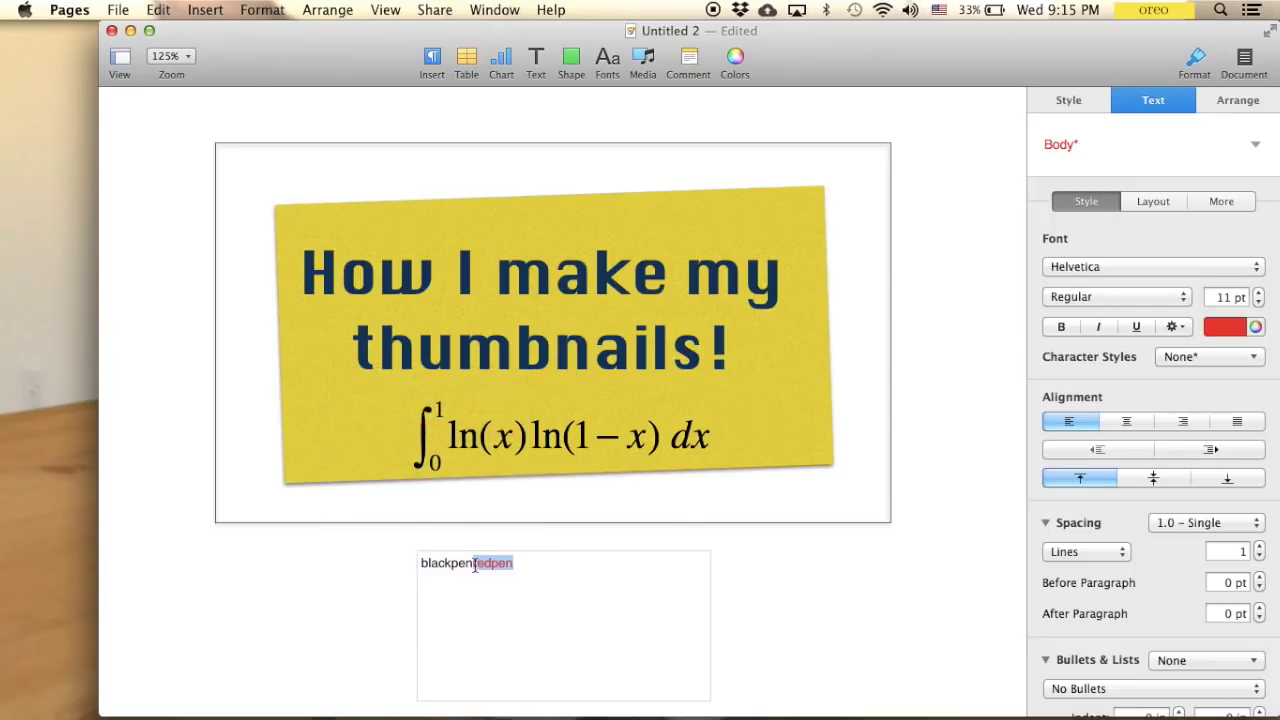
Step: Enlarge the whole name to about 24 pt and move its box up toward the card
{"action": "double_click", "coordinate": [475, 566]}
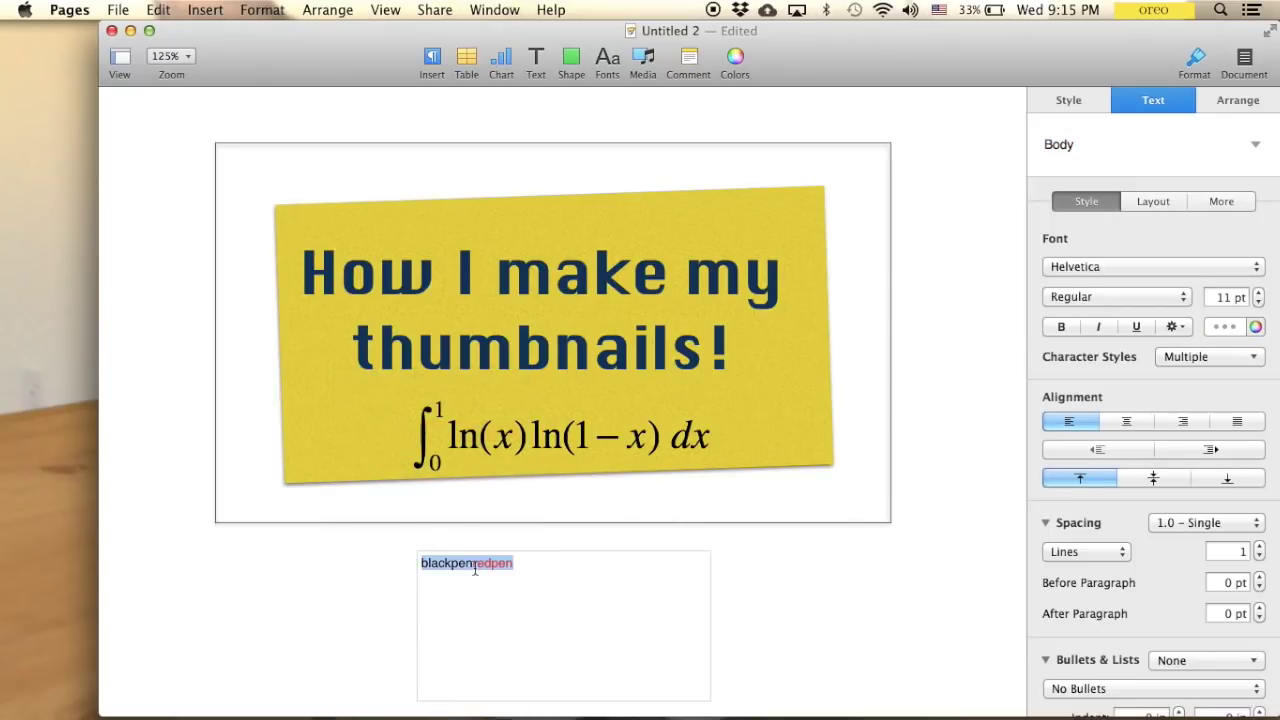
{"action": "left_click", "coordinate": [1259, 294]}
{"action": "left_click", "coordinate": [1259, 294]}
{"action": "left_click", "coordinate": [1259, 294]}
{"action": "left_click", "coordinate": [1259, 294]}
{"action": "left_click", "coordinate": [1259, 294]}
{"action": "left_click", "coordinate": [1259, 294]}
{"action": "left_click", "coordinate": [1259, 294]}
{"action": "left_click", "coordinate": [1259, 294]}
{"action": "left_click", "coordinate": [1259, 294]}
{"action": "left_click", "coordinate": [1259, 294]}
{"action": "left_click", "coordinate": [1259, 294]}
{"action": "left_click", "coordinate": [1259, 294]}
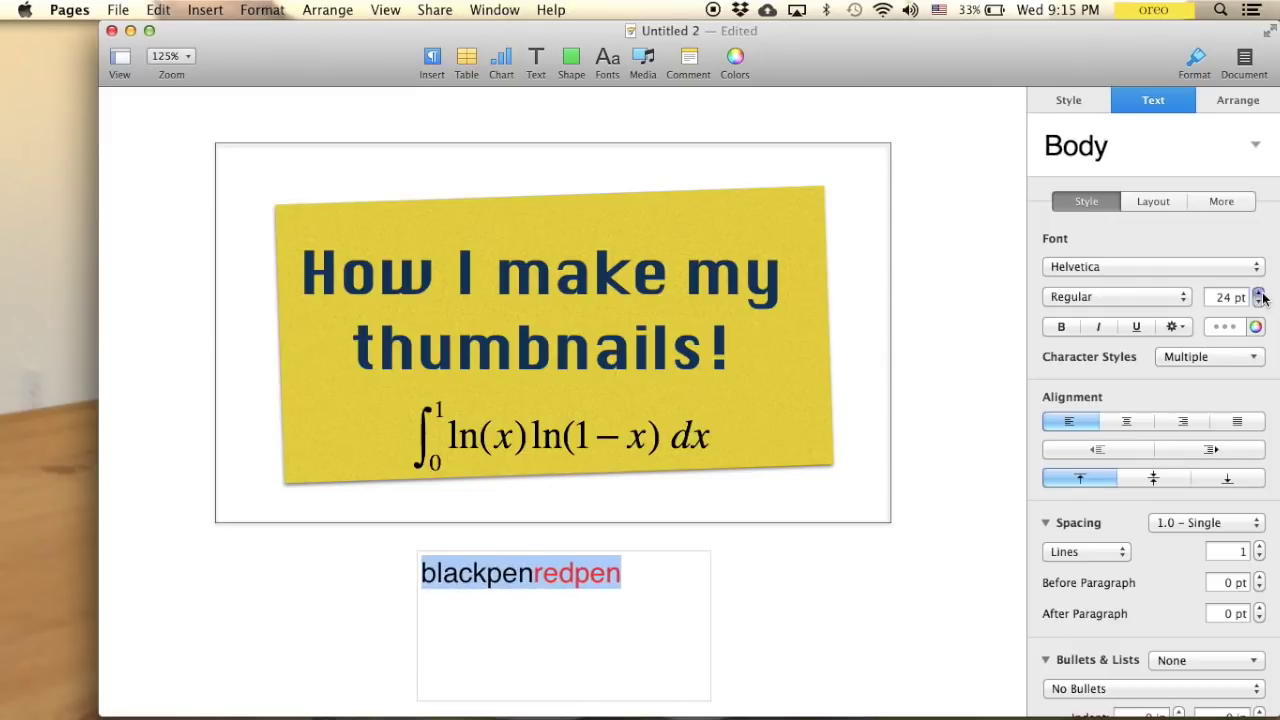
{"action": "left_click", "coordinate": [1259, 294]}
{"action": "left_click", "coordinate": [842, 618]}
{"action": "left_click_drag", "start_coordinate": [595, 586], "coordinate": [402, 514]}
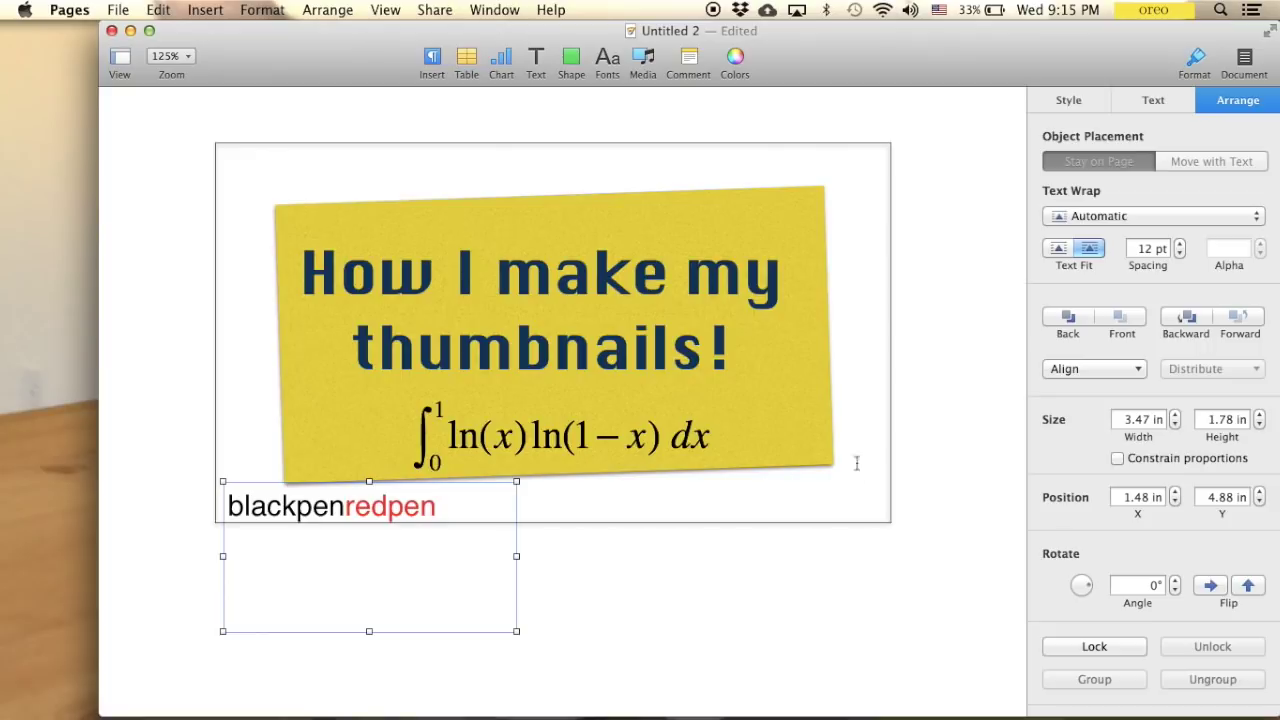
Step: Move the name to the card's lower-left corner and nudge the yellow card upward
{"action": "left_click", "coordinate": [676, 600]}
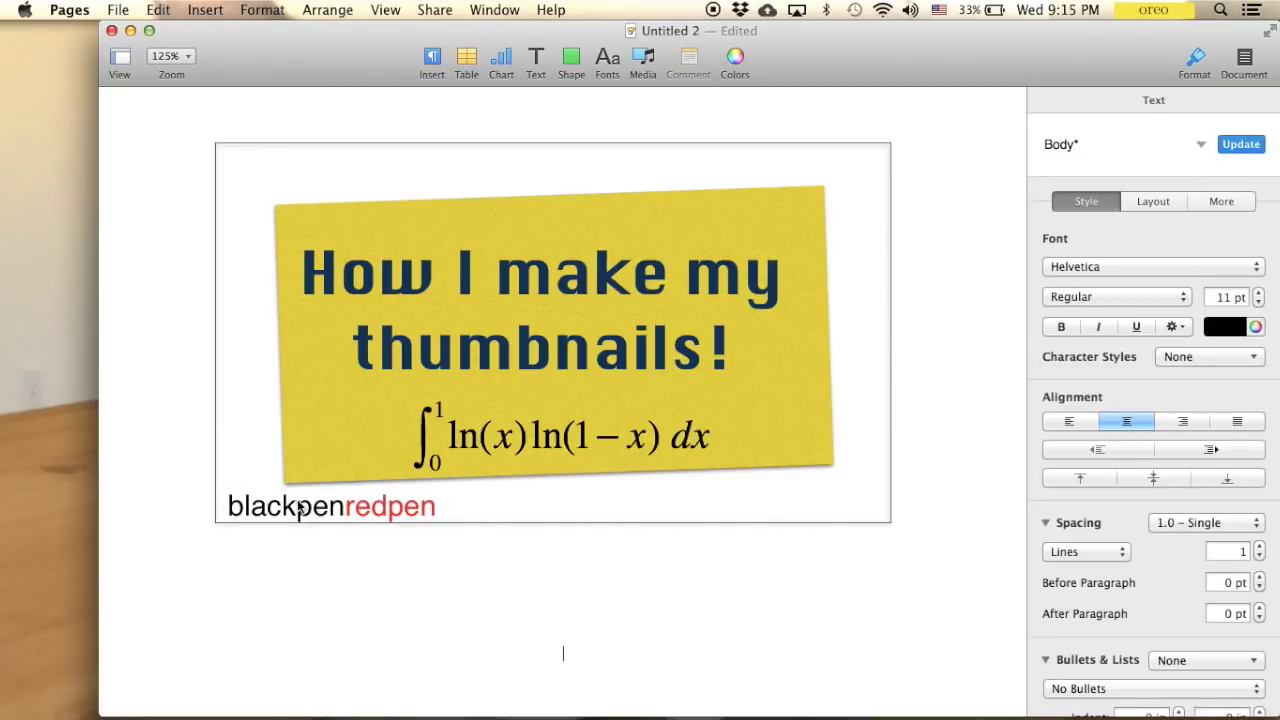
{"action": "left_click_drag", "start_coordinate": [299, 510], "coordinate": [294, 503]}
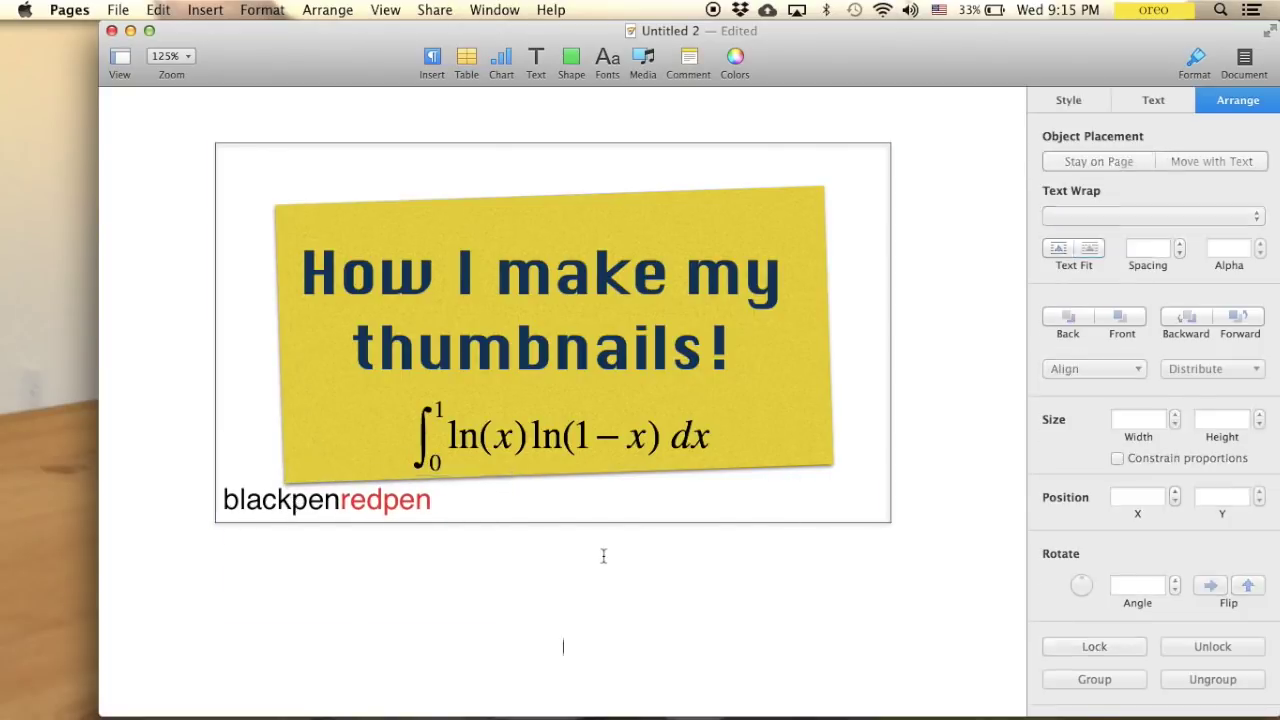
{"action": "left_click", "coordinate": [603, 545]}
{"action": "left_click_drag", "start_coordinate": [592, 210], "coordinate": [624, 204]}
Step: Raise the title higher on the card and move the integral up beneath it
{"action": "left_click", "coordinate": [620, 620]}
{"action": "left_click_drag", "start_coordinate": [579, 289], "coordinate": [579, 274]}
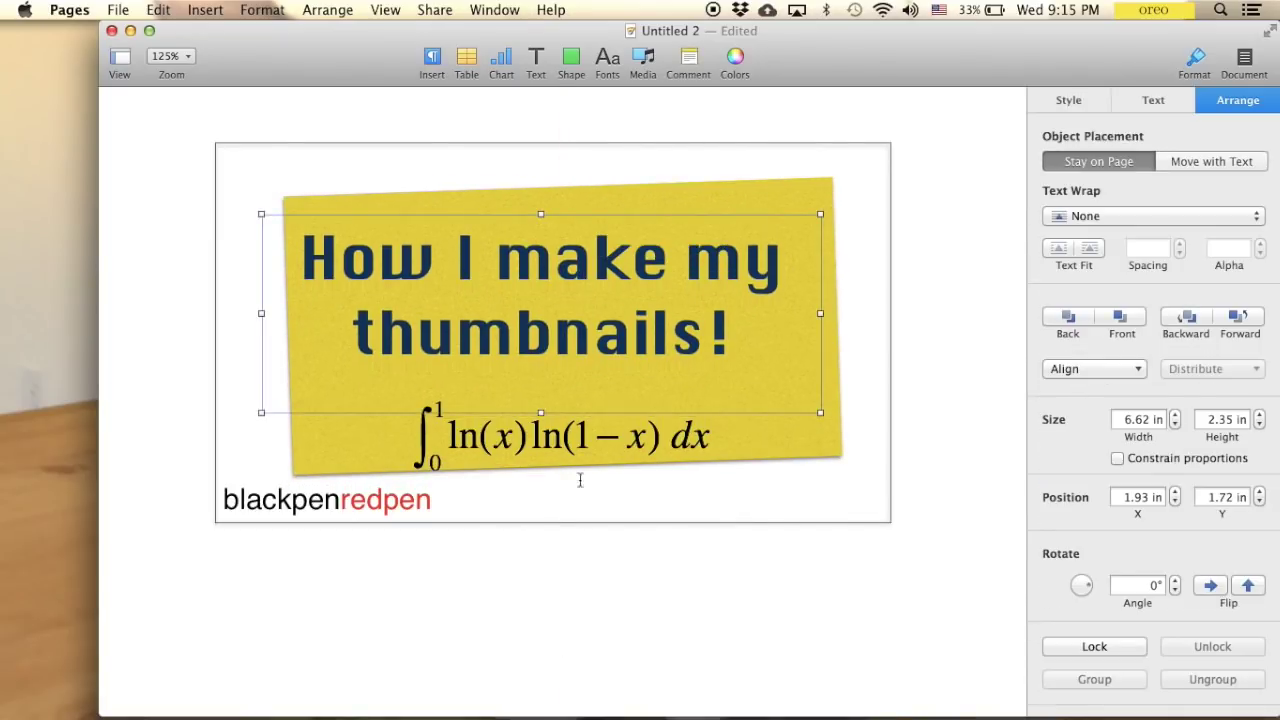
{"action": "left_click", "coordinate": [563, 645]}
{"action": "left_click_drag", "start_coordinate": [550, 437], "coordinate": [548, 415]}
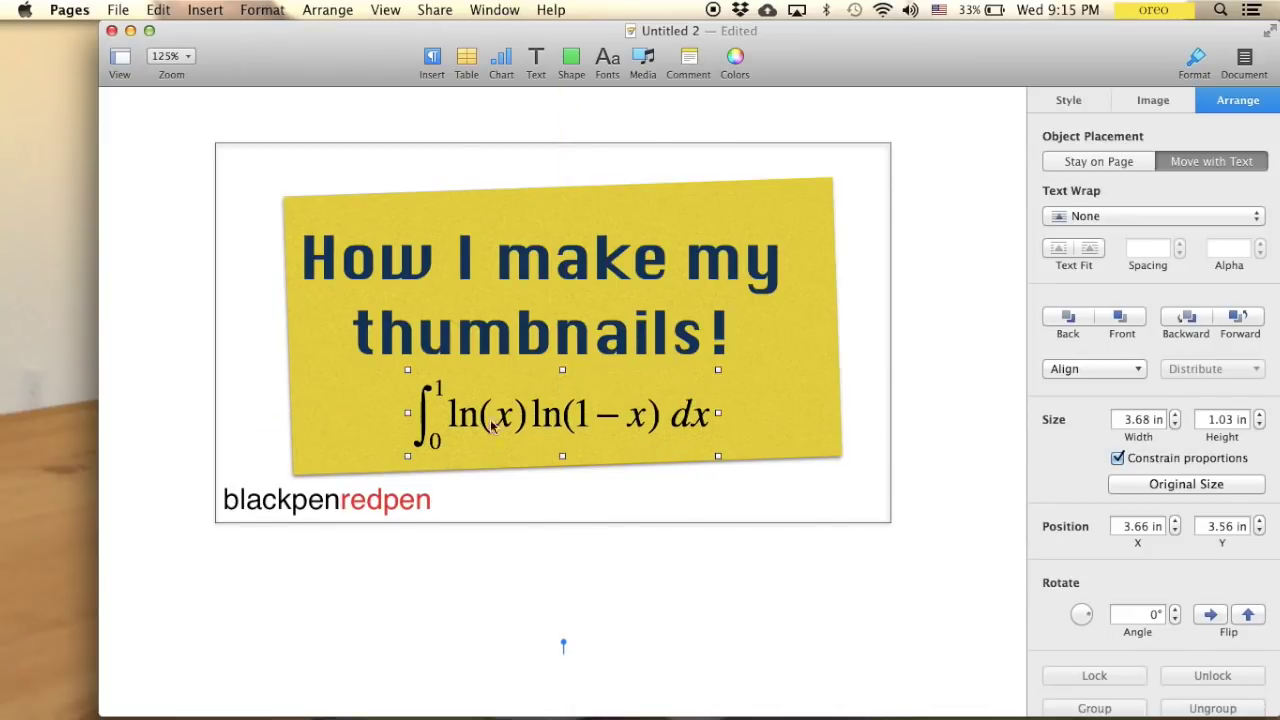
Step: Nudge the title box slightly right to X 1.96 in, Y 1.72 in
{"action": "left_click", "coordinate": [500, 609]}
{"action": "left_click", "coordinate": [634, 606]}
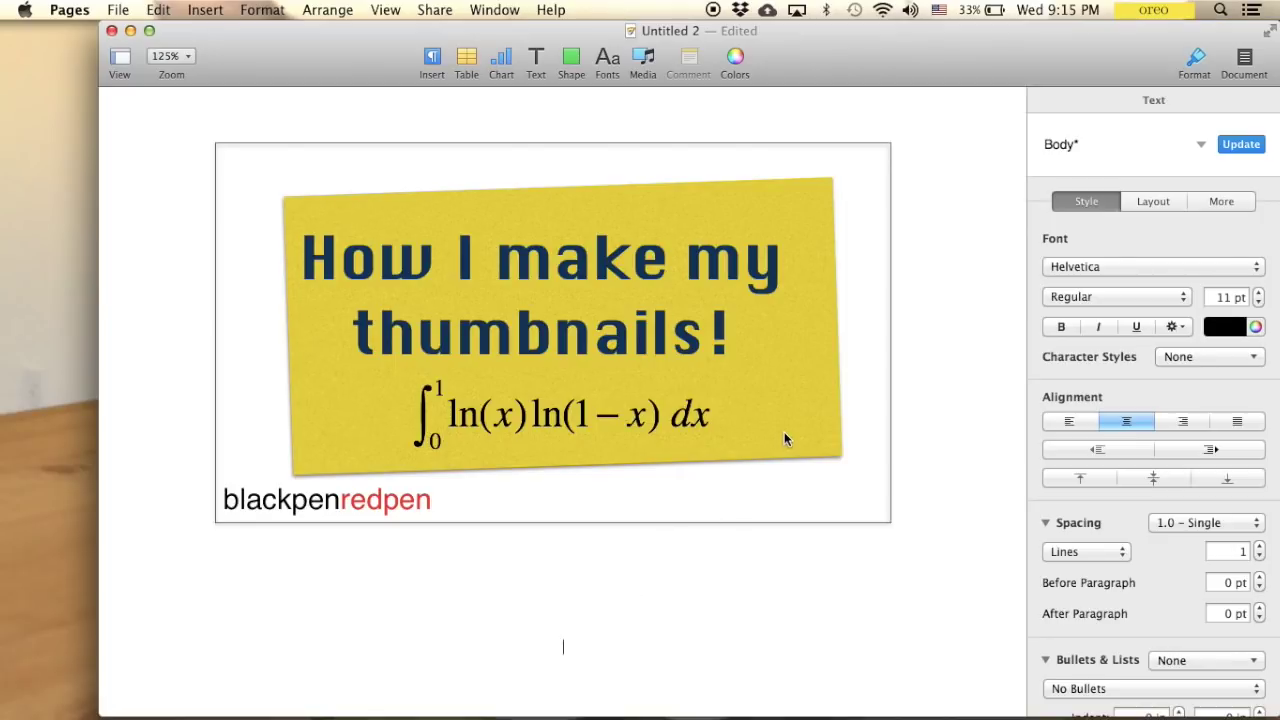
{"action": "left_click_drag", "start_coordinate": [804, 399], "coordinate": [807, 399]}
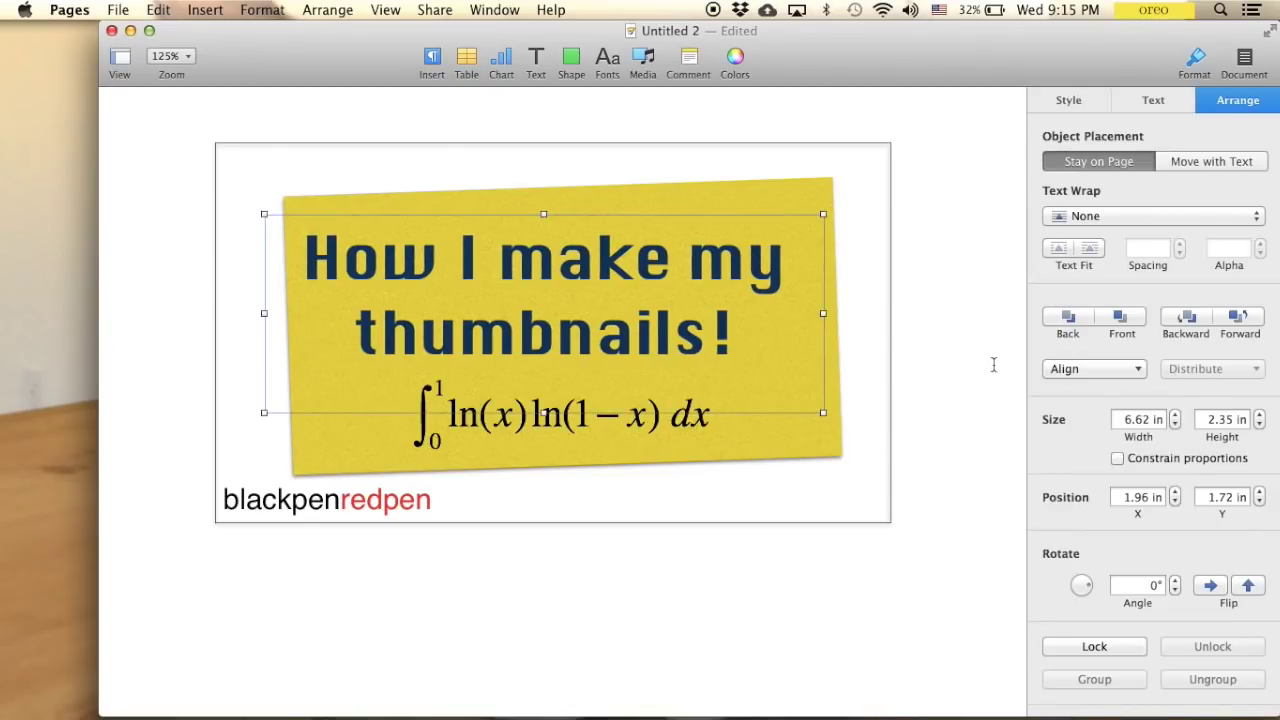
{"action": "left_click", "coordinate": [992, 364]}
Step: Select the yellow card and keep Drop Shadow as its shadow type
{"action": "left_click", "coordinate": [833, 413]}
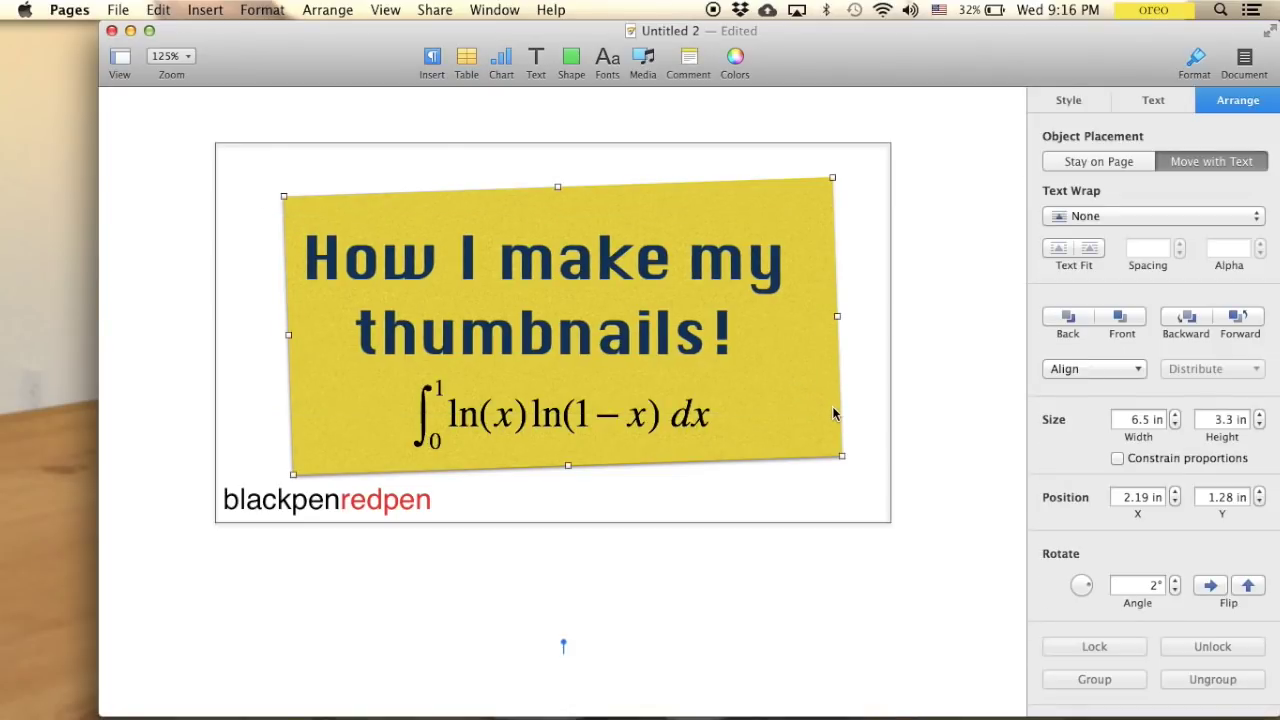
{"action": "left_click", "coordinate": [1069, 100]}
{"action": "scroll", "coordinate": [1106, 442], "scroll_direction": "down", "scroll_amount": 3}
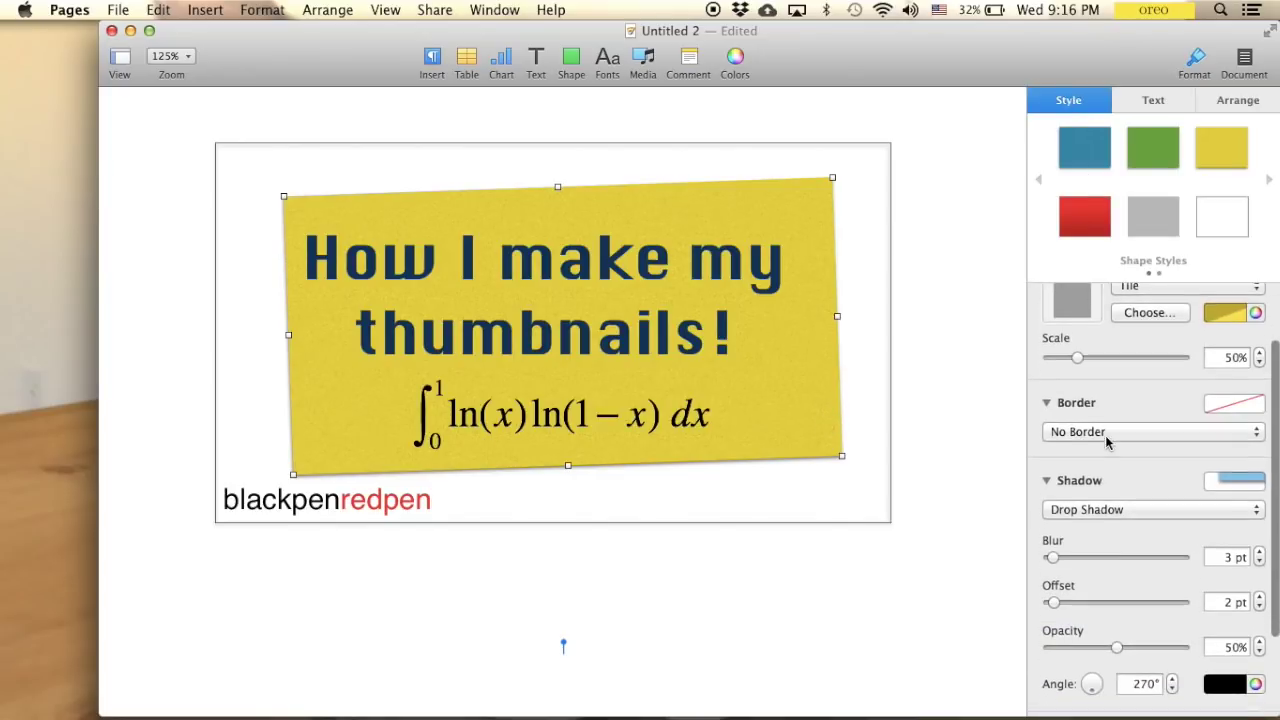
{"action": "left_click", "coordinate": [1166, 508]}
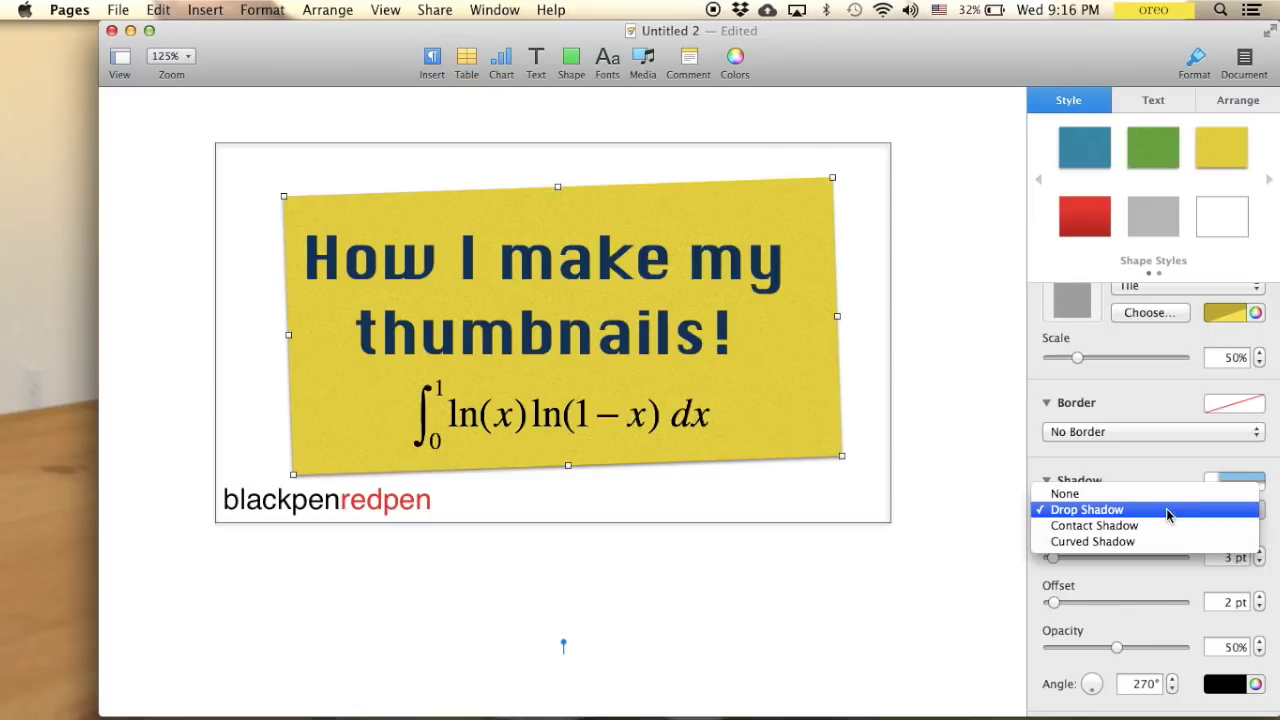
{"action": "left_click", "coordinate": [1105, 510]}
Step: Set the card's shadow to 15 pt blur, 23 pt offset and 66% opacity
{"action": "scroll", "coordinate": [1105, 517], "scroll_direction": "down", "scroll_amount": 3}
{"action": "scroll", "coordinate": [1105, 517], "scroll_direction": "down", "scroll_amount": 1}
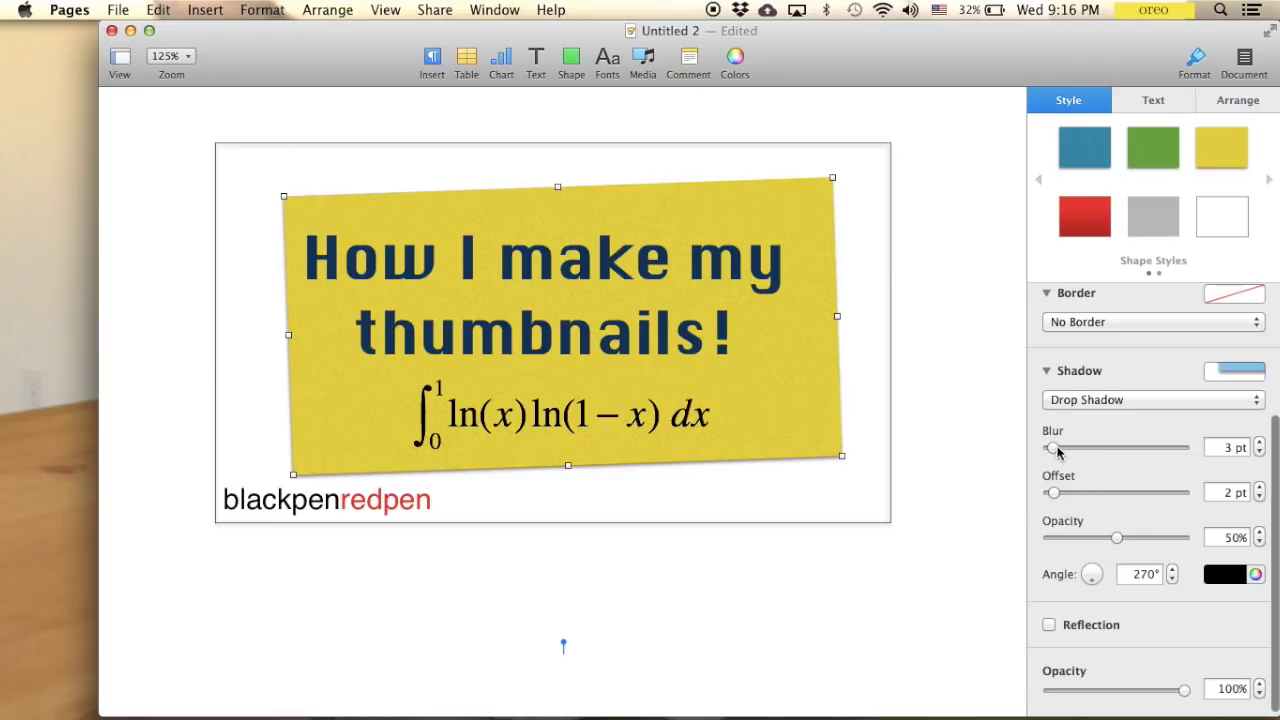
{"action": "mouse_move", "coordinate": [1055, 450]}
{"action": "left_mouse_down"}
{"action": "mouse_move", "coordinate": [1093, 446]}
{"action": "mouse_move", "coordinate": [1069, 447]}
{"action": "left_mouse_up"}
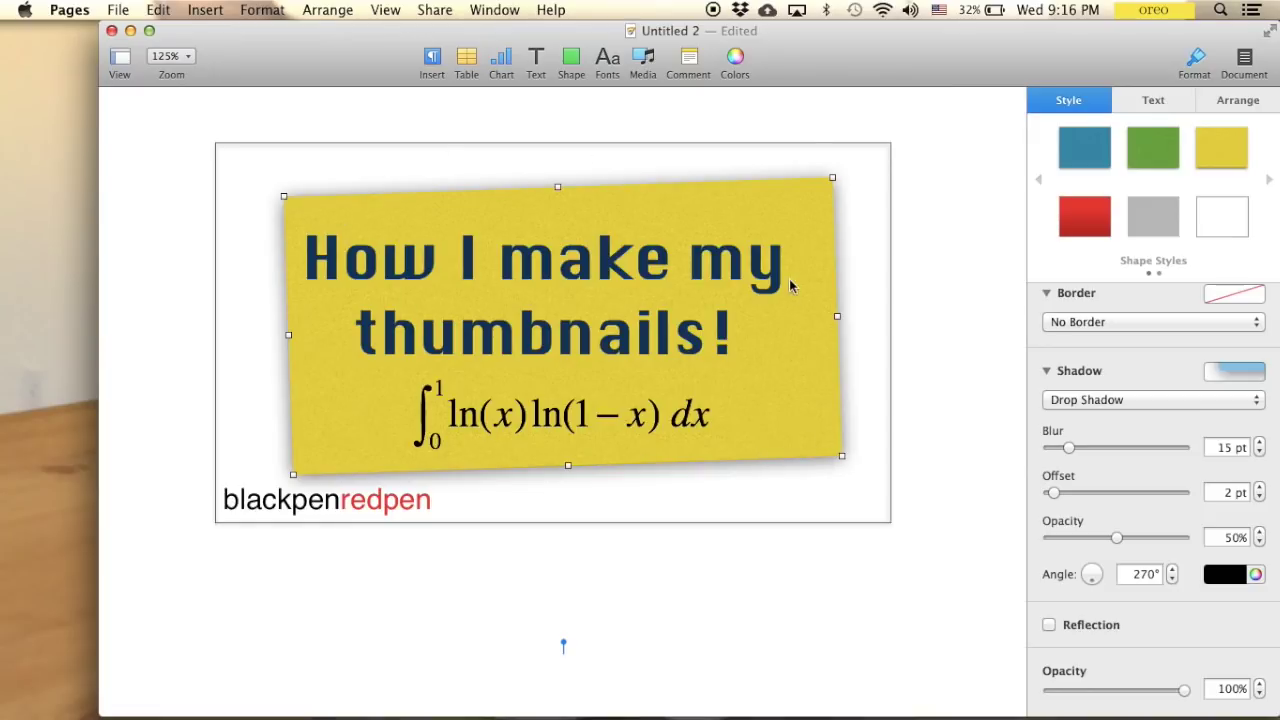
{"action": "left_click_drag", "start_coordinate": [1054, 493], "coordinate": [1112, 487]}
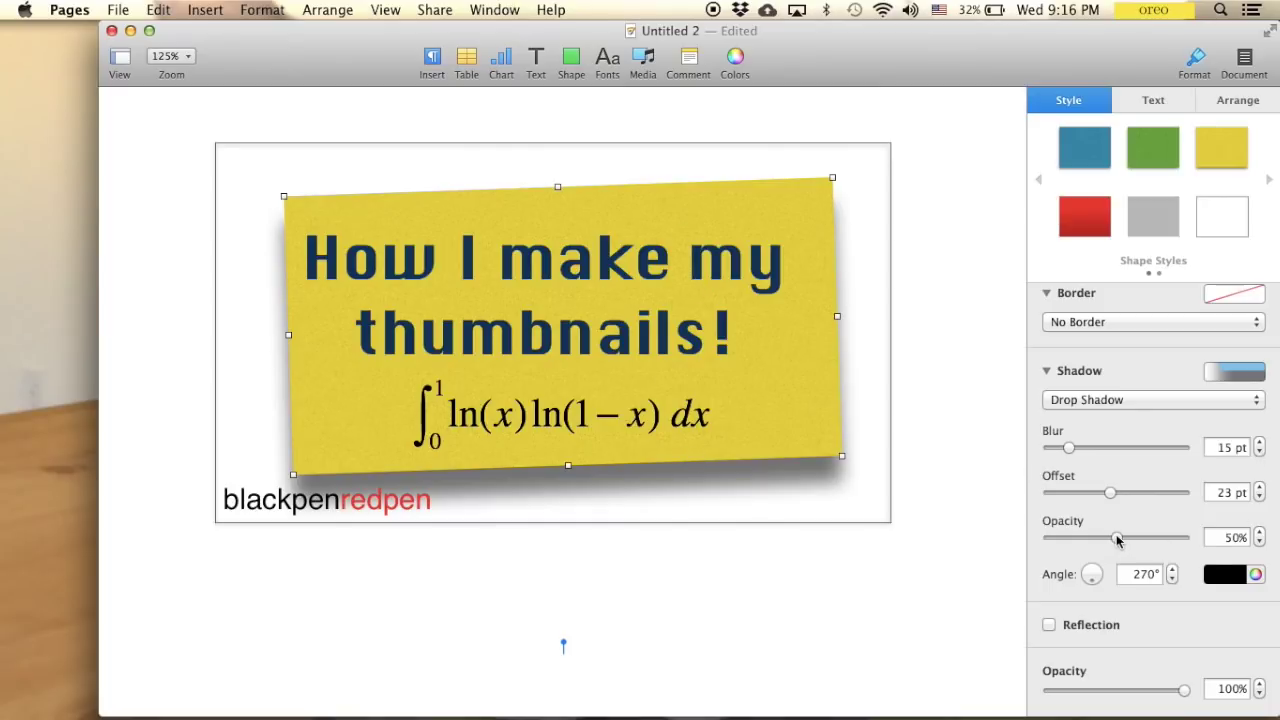
{"action": "mouse_move", "coordinate": [1117, 540]}
{"action": "left_mouse_down"}
{"action": "mouse_move", "coordinate": [1063, 537]}
{"action": "mouse_move", "coordinate": [1140, 537]}
{"action": "left_mouse_up"}
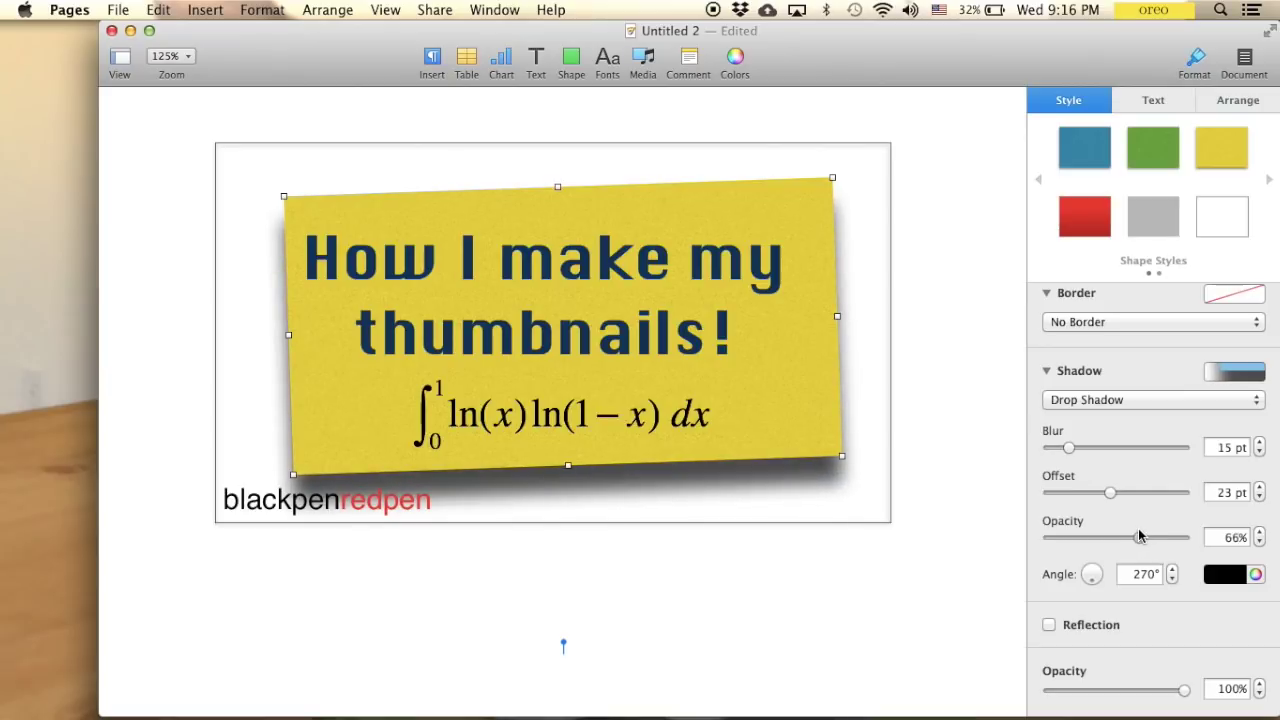
{"action": "left_click", "coordinate": [1256, 574]}
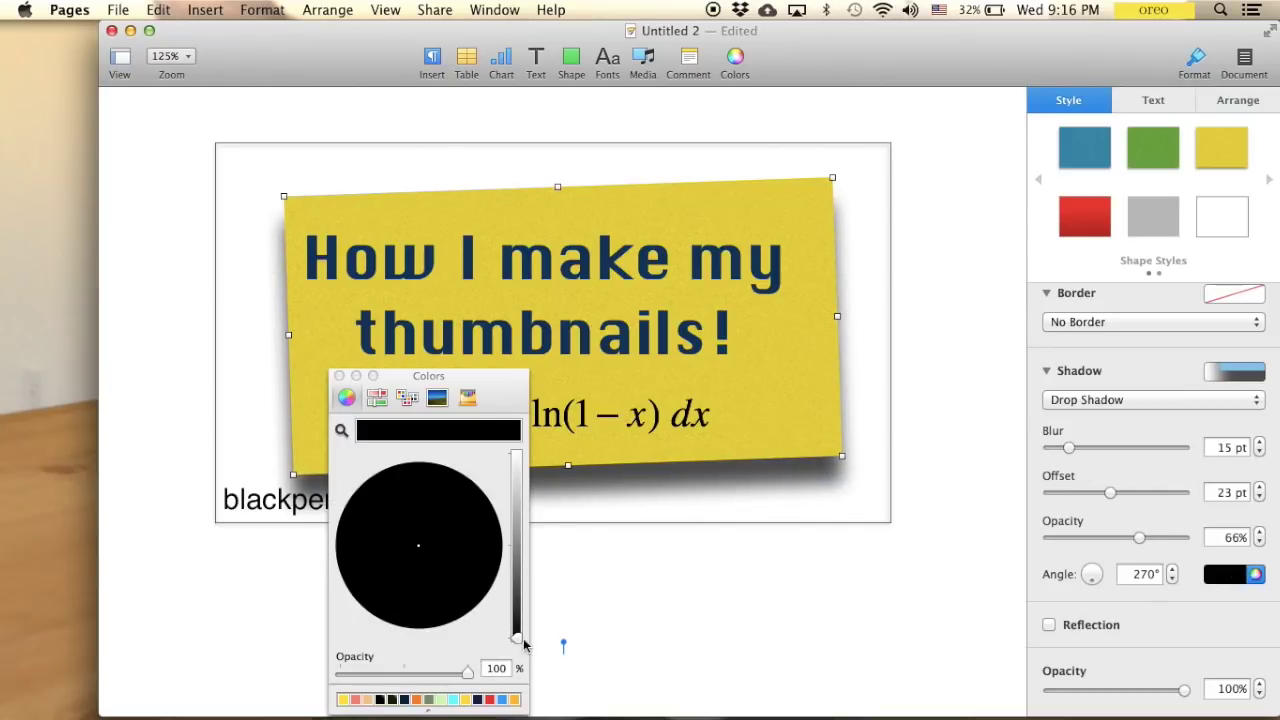
Step: Rotate the shadow angle to about 38° and shift the yellow card slightly left
{"action": "left_click", "coordinate": [339, 378]}
{"action": "left_click_drag", "start_coordinate": [1091, 585], "coordinate": [1123, 548]}
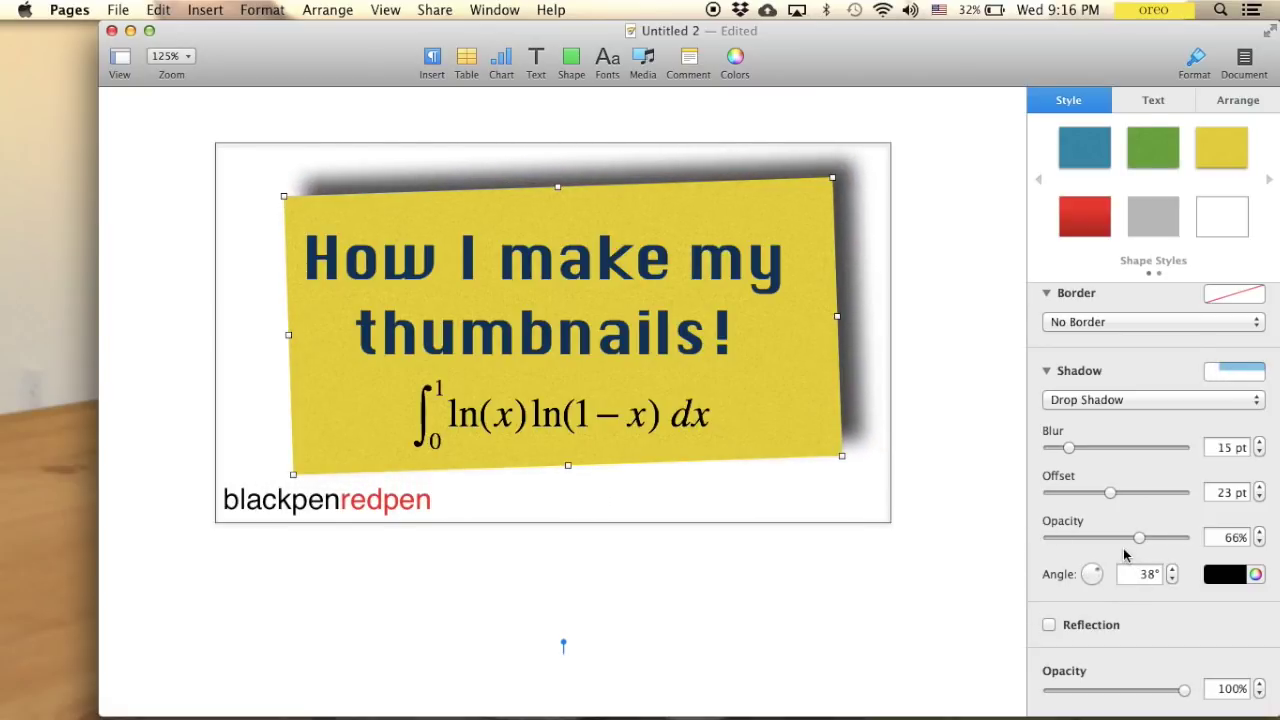
{"action": "left_click", "coordinate": [776, 579]}
{"action": "left_click_drag", "start_coordinate": [799, 315], "coordinate": [797, 330]}
{"action": "left_click", "coordinate": [835, 399]}
{"action": "left_click_drag", "start_coordinate": [835, 399], "coordinate": [828, 400]}
{"action": "left_click", "coordinate": [772, 630]}
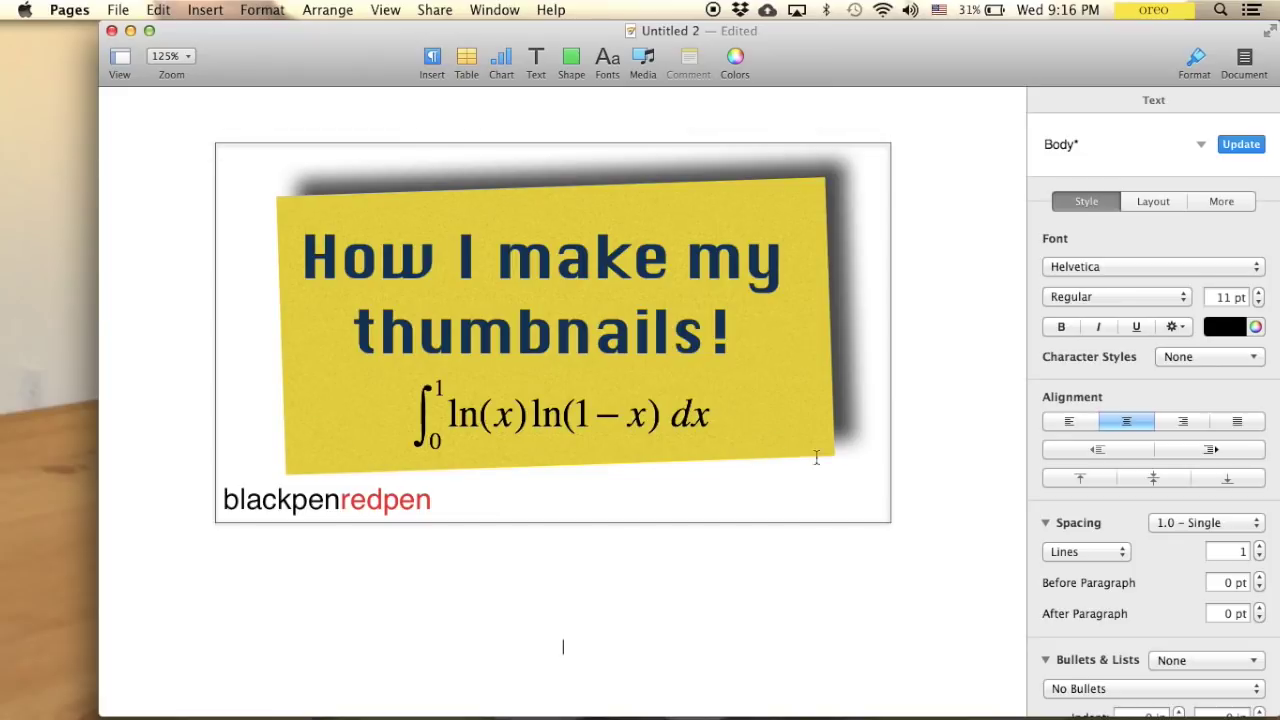
Step: Zoom the page to 150% and scroll the full thumbnail into view
{"action": "left_click", "coordinate": [174, 57]}
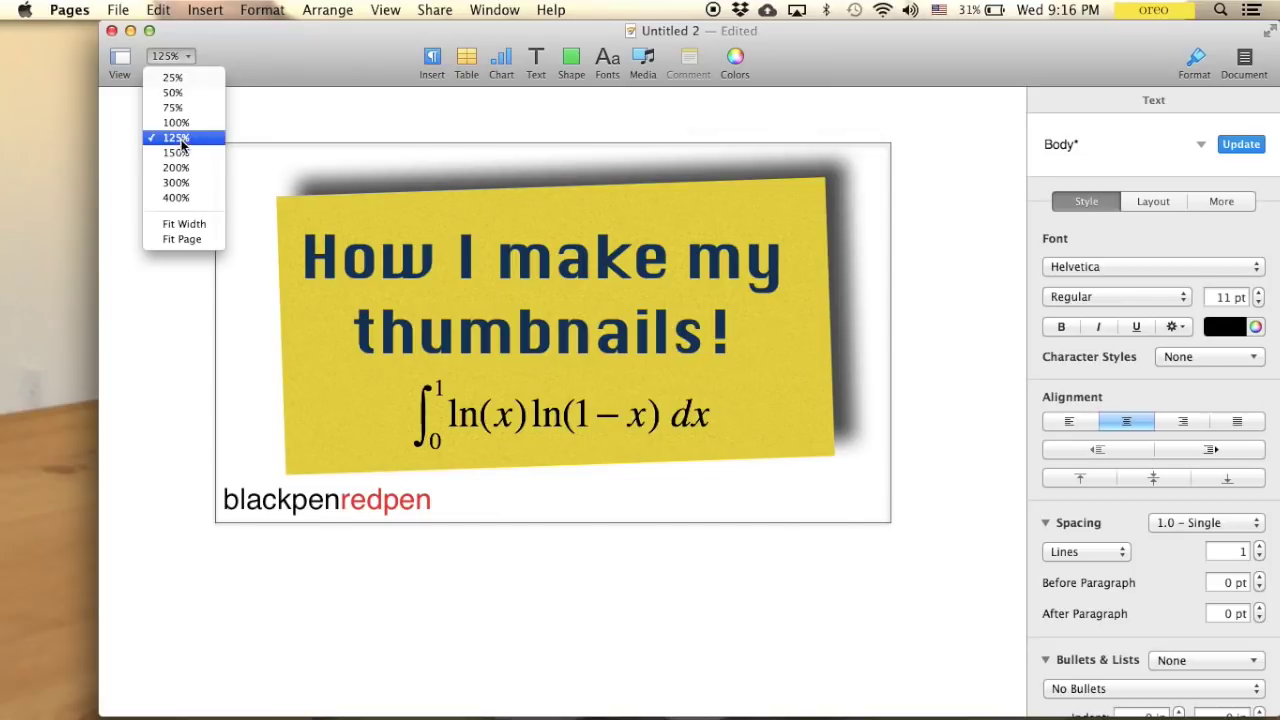
{"action": "left_click", "coordinate": [181, 154]}
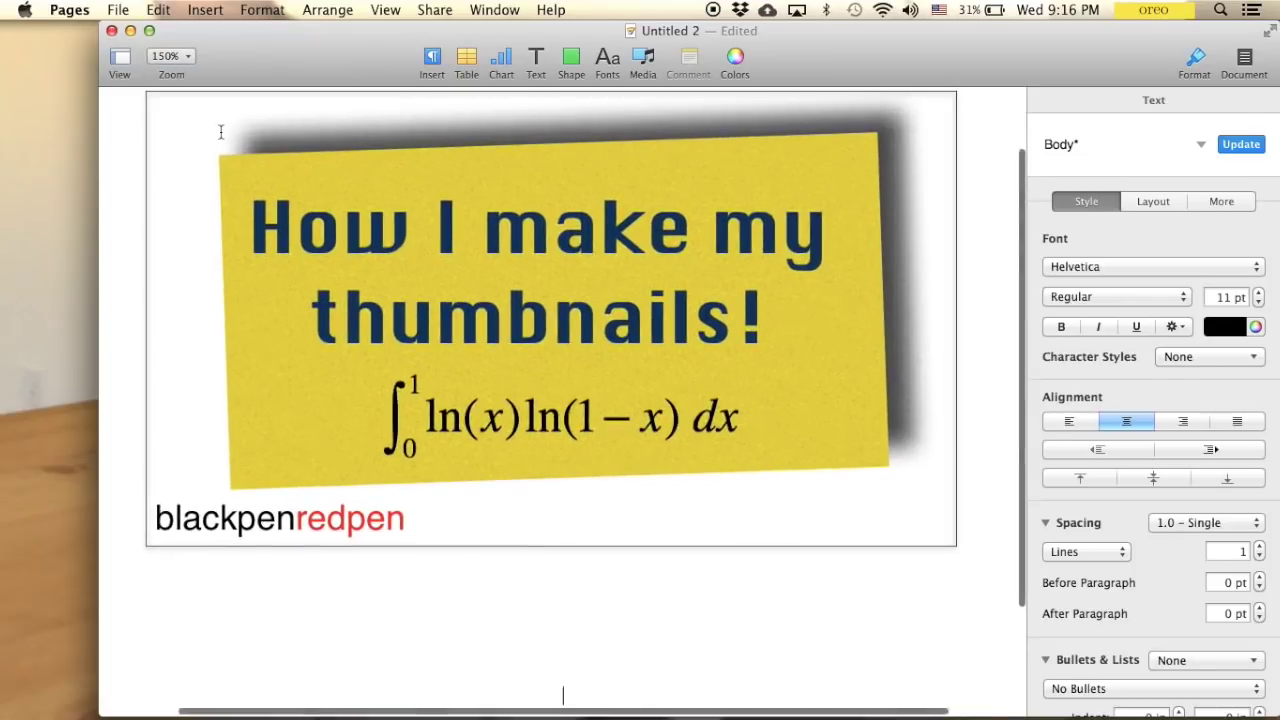
{"action": "scroll", "coordinate": [214, 133], "scroll_direction": "up", "scroll_amount": 3}
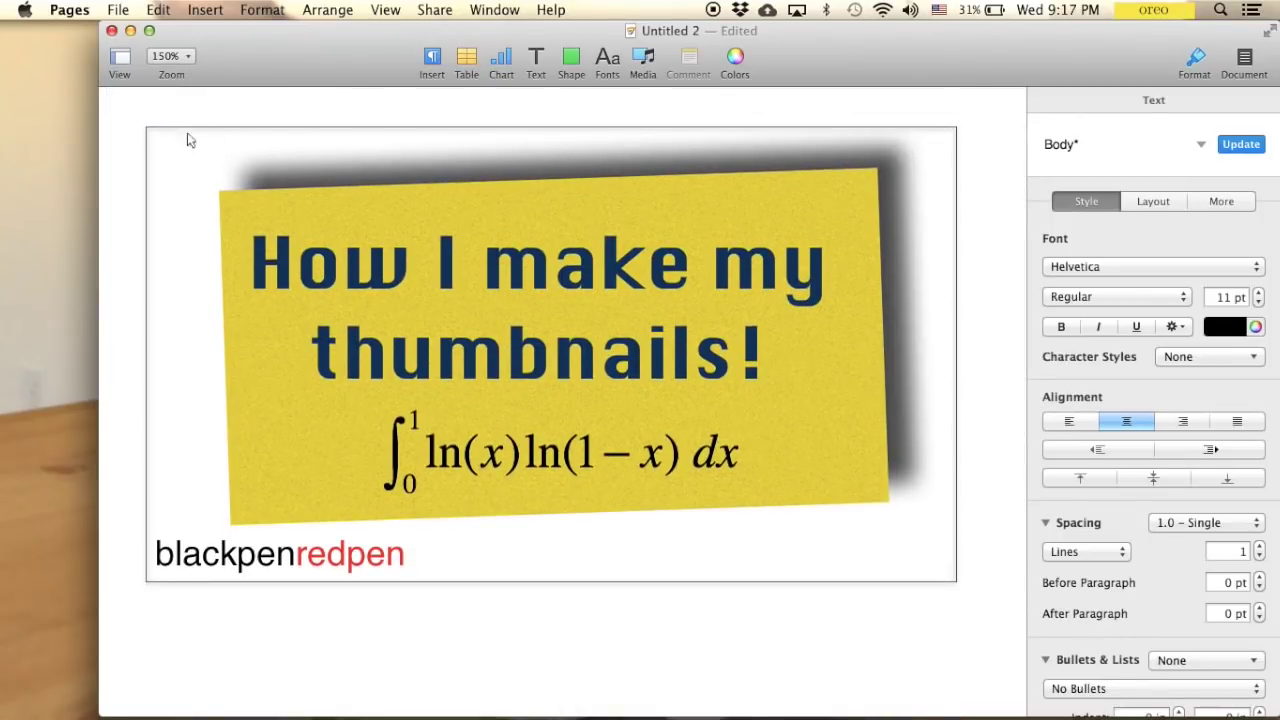
{"action": "scroll", "coordinate": [187, 140], "scroll_direction": "up", "scroll_amount": 1}
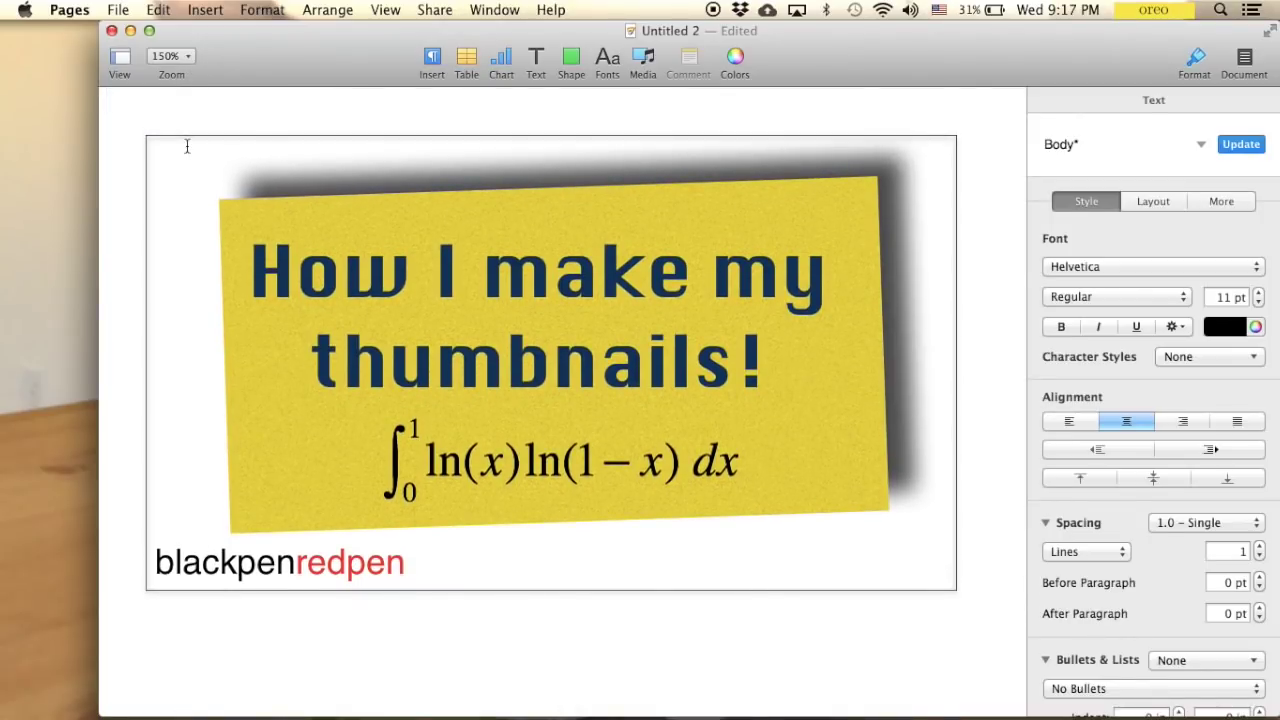
Step: Take a region screenshot of the whole thumbnail page with Control-Command-4
{"action": "key", "text": "ctrl+super+4"}
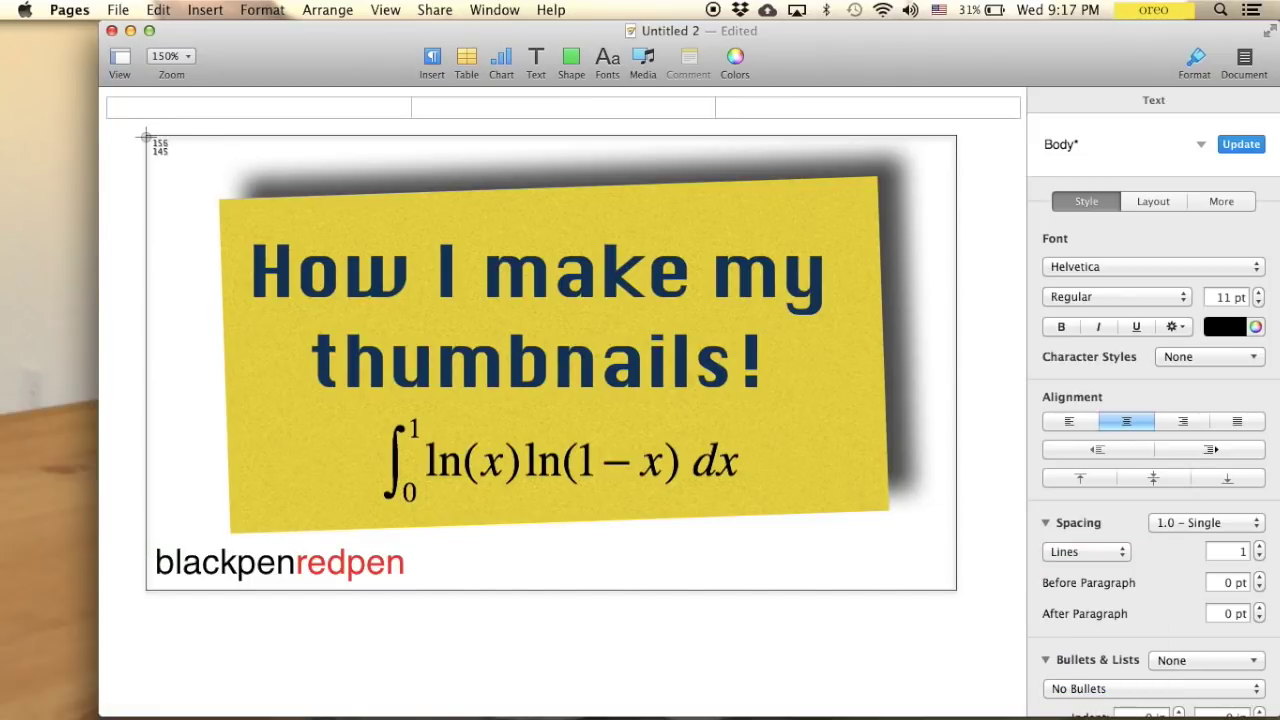
{"action": "left_click_drag", "start_coordinate": [146, 136], "coordinate": [955, 592]}
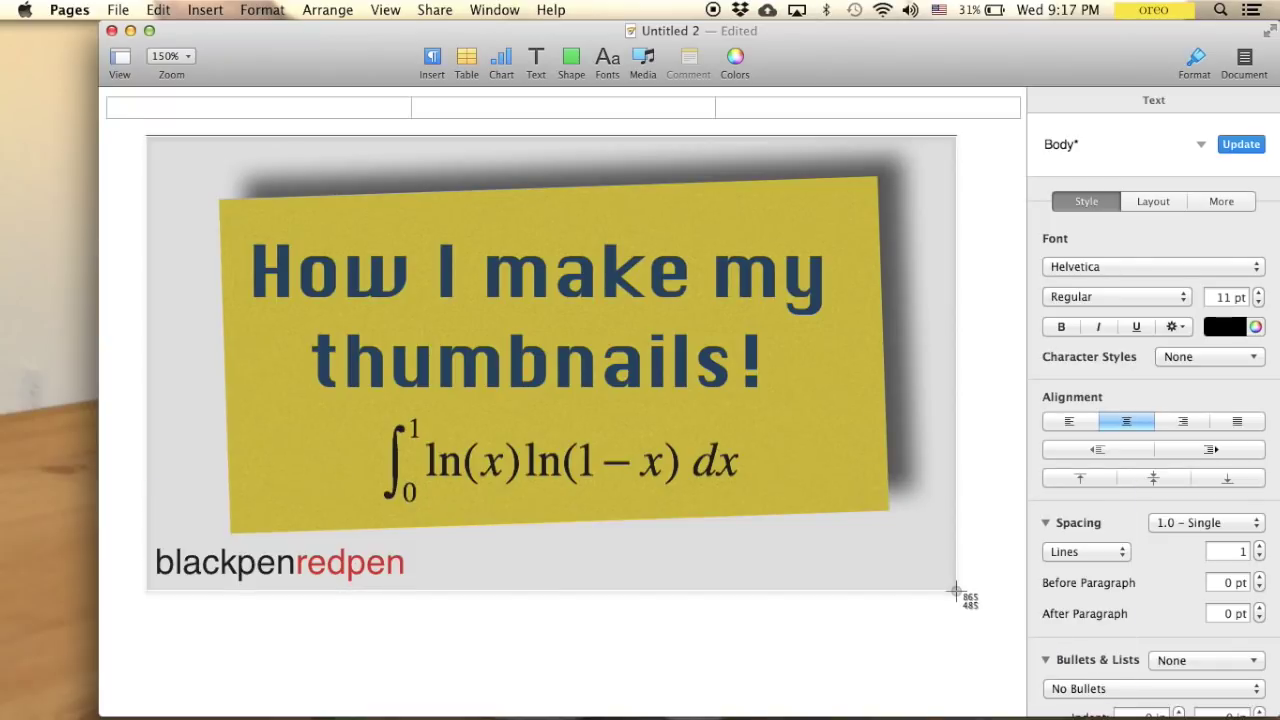
{"action": "left_click_drag", "start_coordinate": [955, 592], "coordinate": [955, 591]}
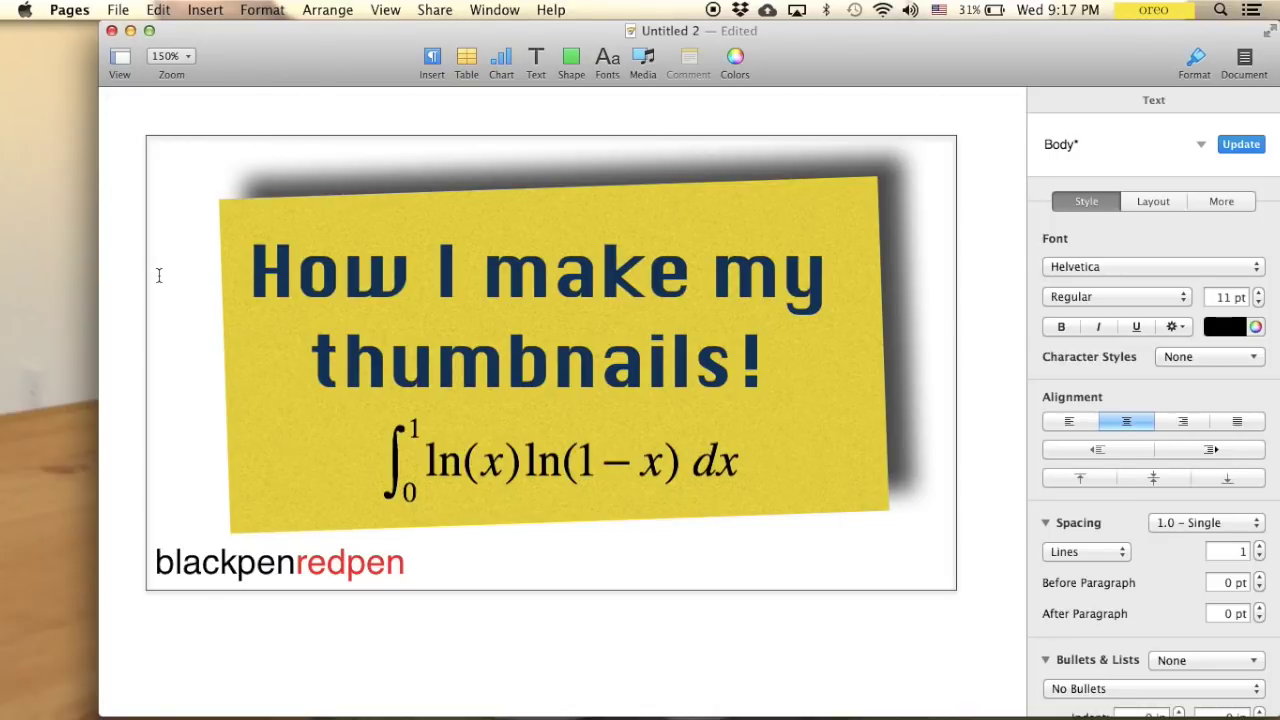
Step: Save the document as 'thumbnail'
{"action": "key", "text": "super+s"}
{"action": "type", "text": "thumbnail"}
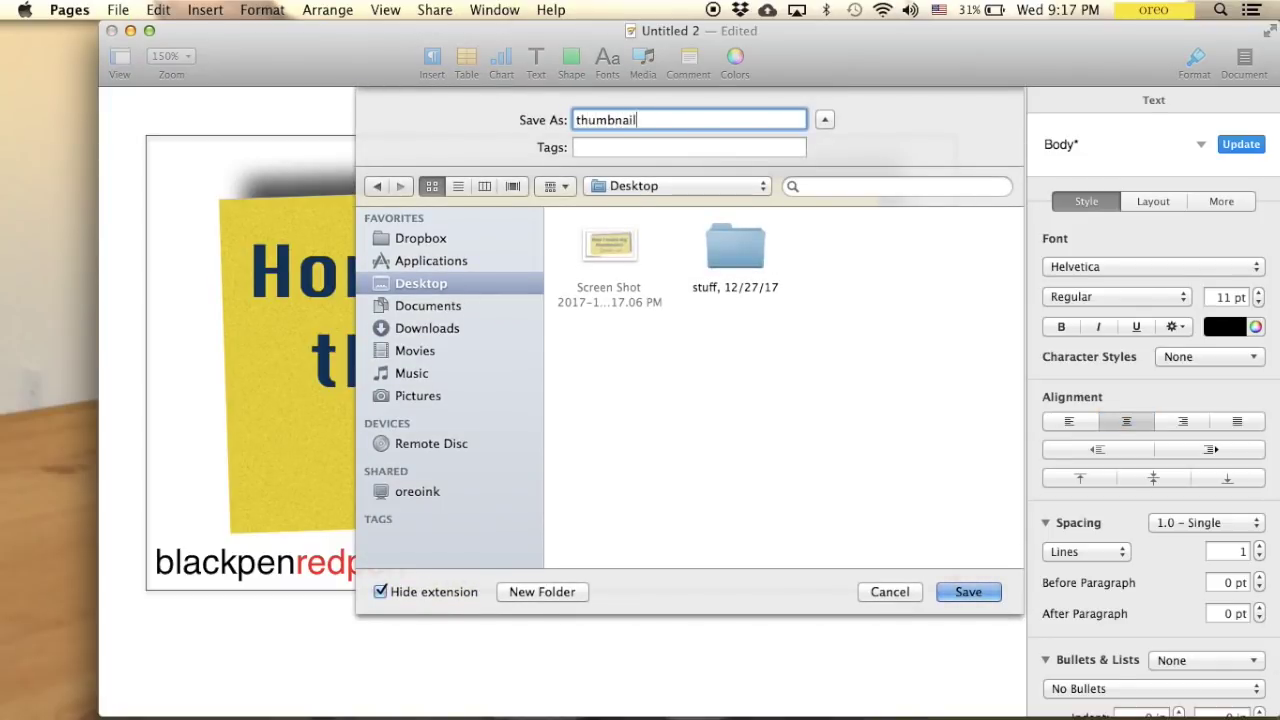
{"action": "key", "text": "Return"}
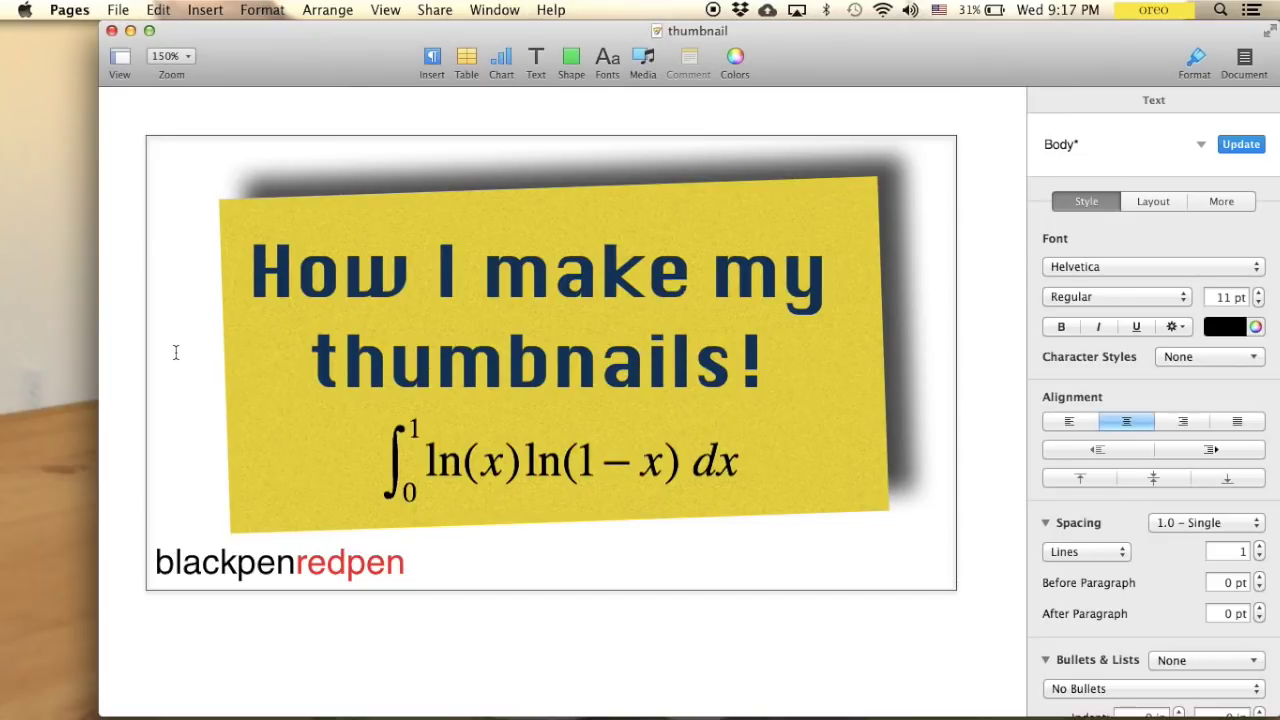
Step: Preview the Screen Shot file on the desktop with Quick Look
{"action": "key", "text": "super+q"}
{"action": "left_click", "coordinate": [1228, 162]}
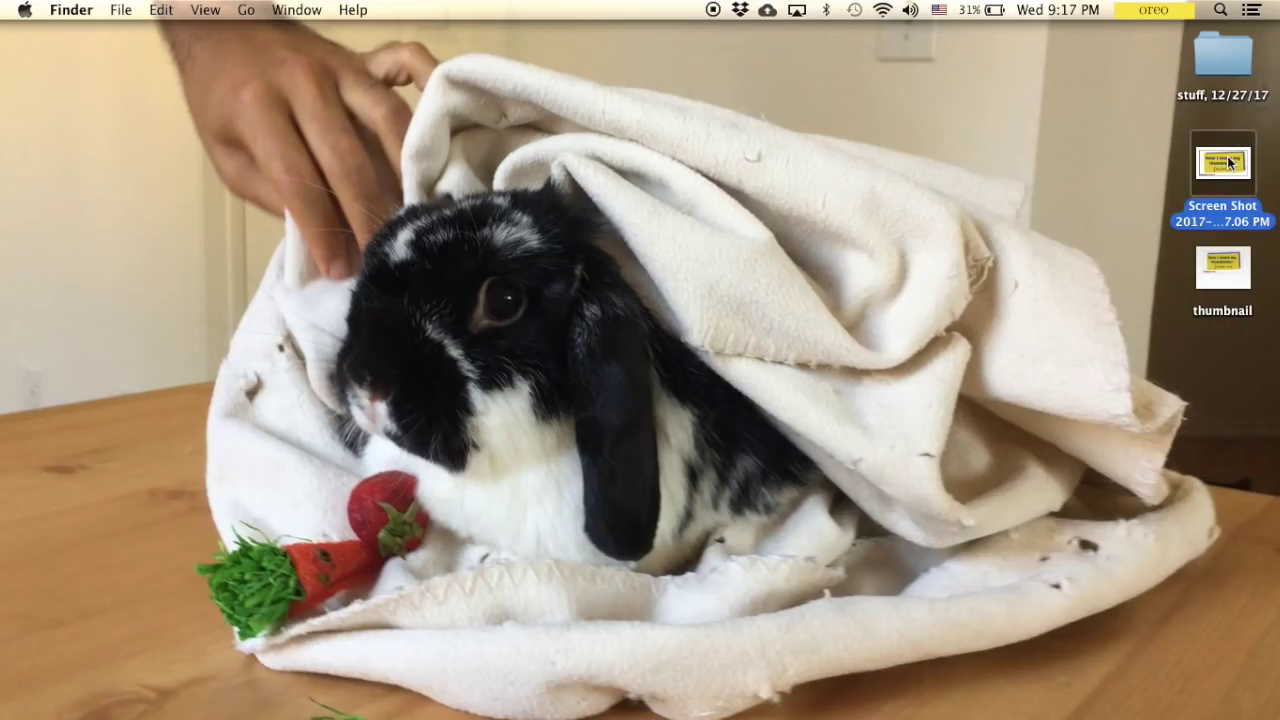
{"action": "key", "text": "space"}
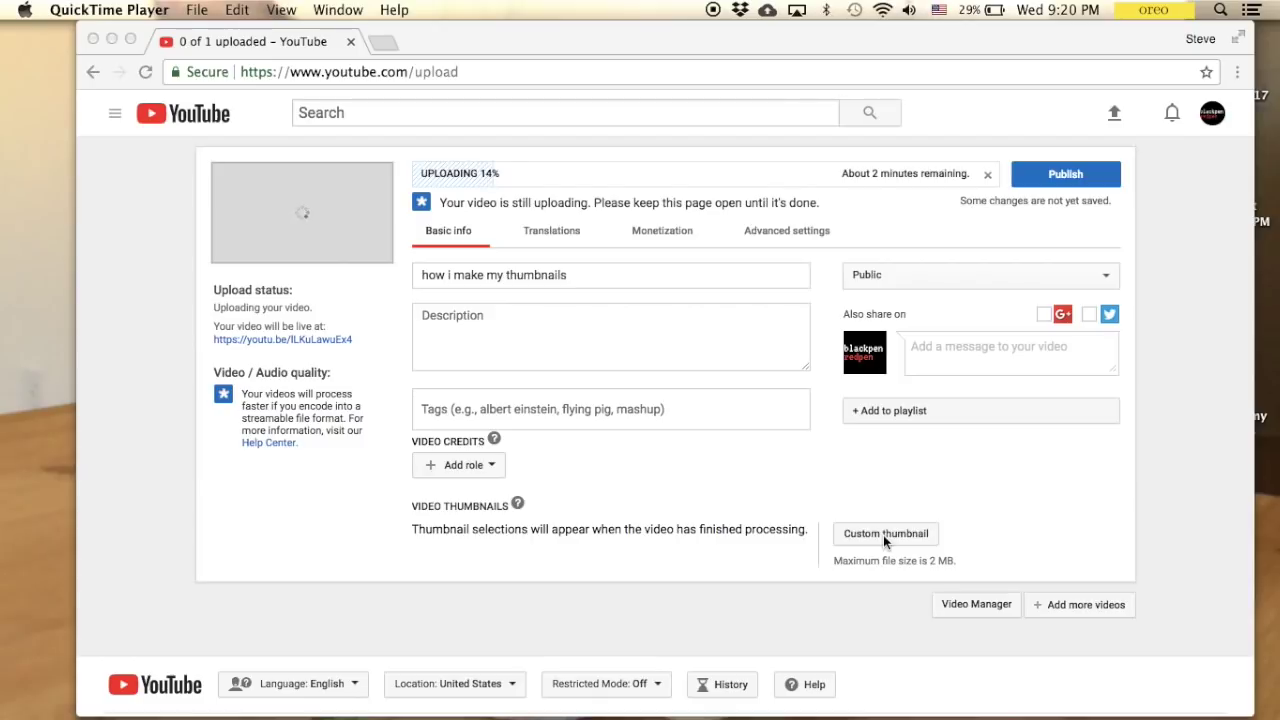
Step: Upload the Screen Shot 2017-12-27 image as the video's custom thumbnail
{"action": "left_click", "coordinate": [883, 535]}
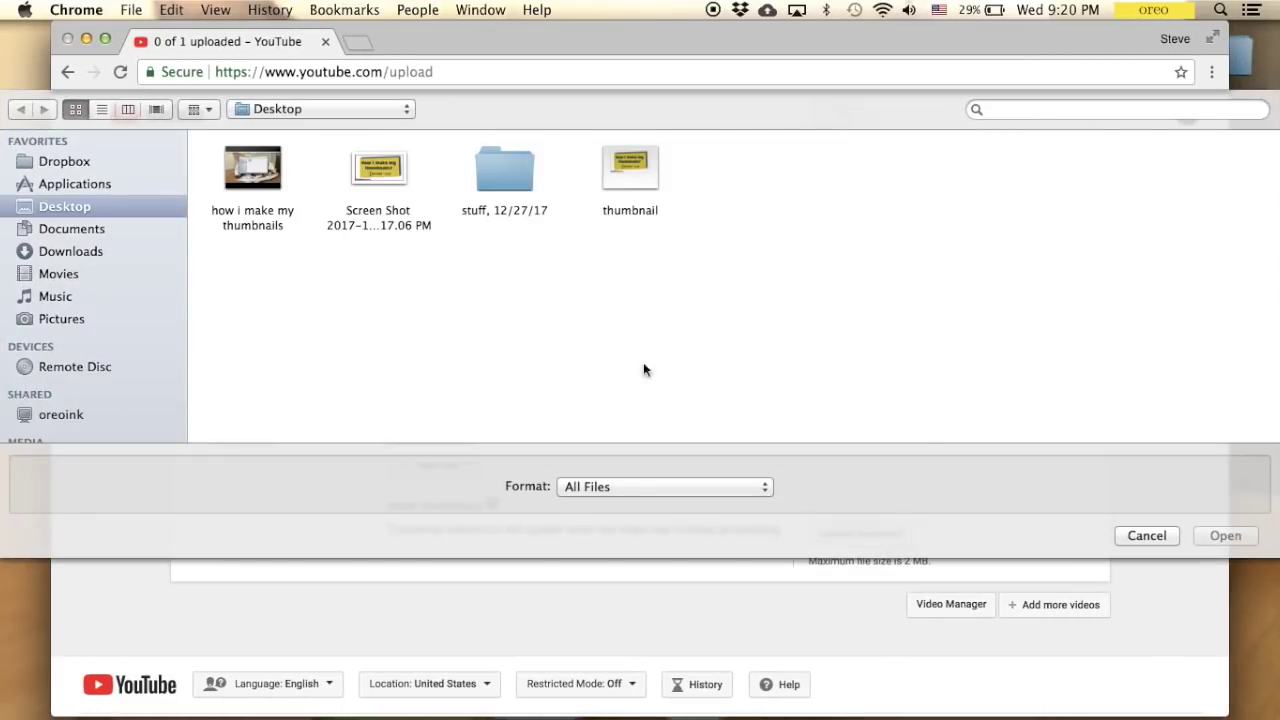
{"action": "double_click", "coordinate": [377, 168]}
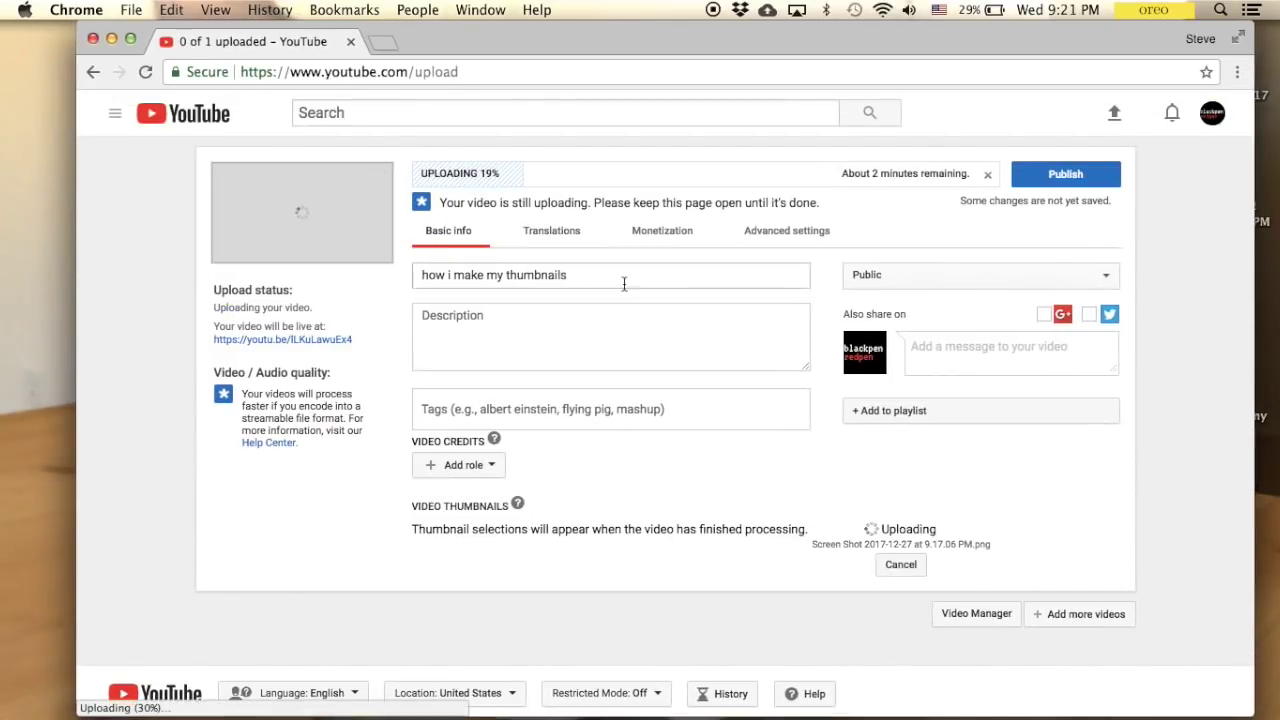
{"action": "mouse_move", "coordinate": [886, 565]}
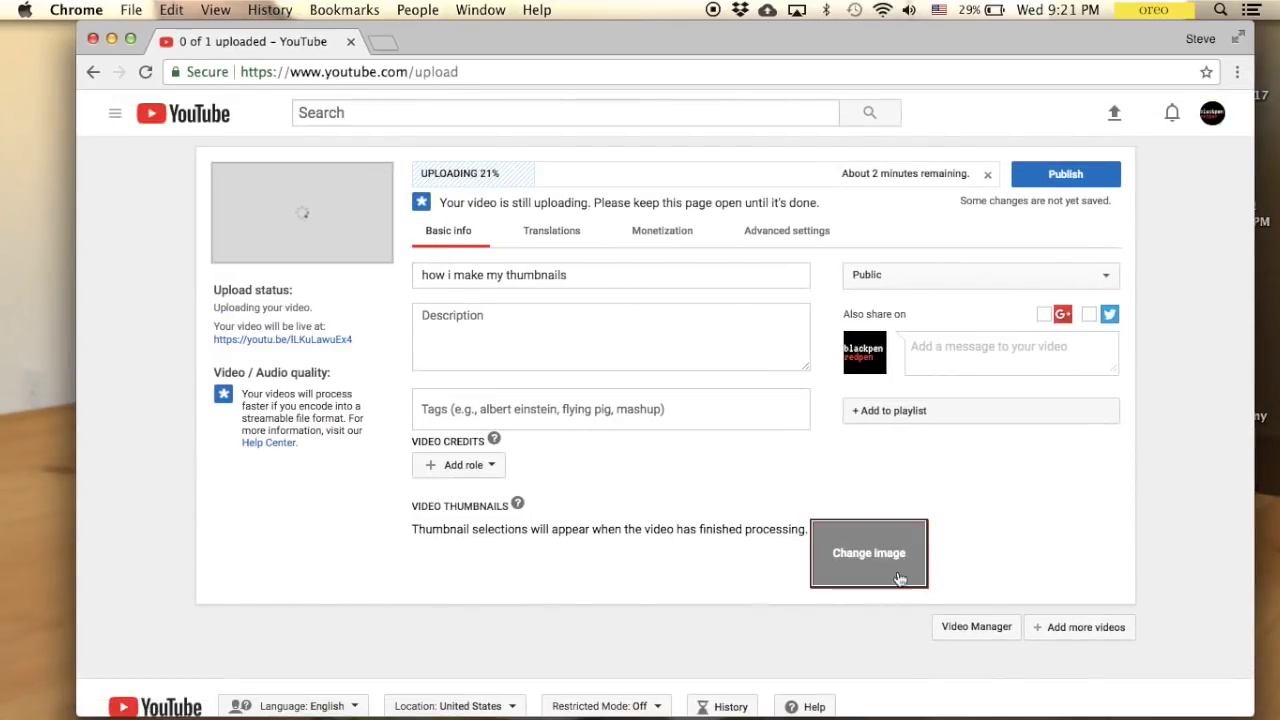